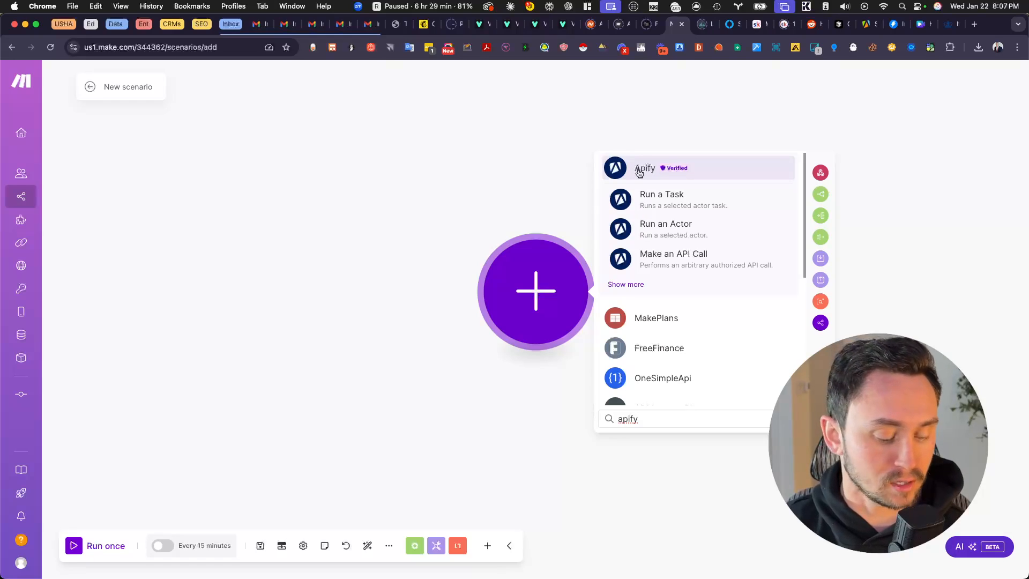
# Step: Add the Apify Run an Actor module to the new scenario and choose Apollo.io leads scraper as its actor
pyautogui.click(688, 199)
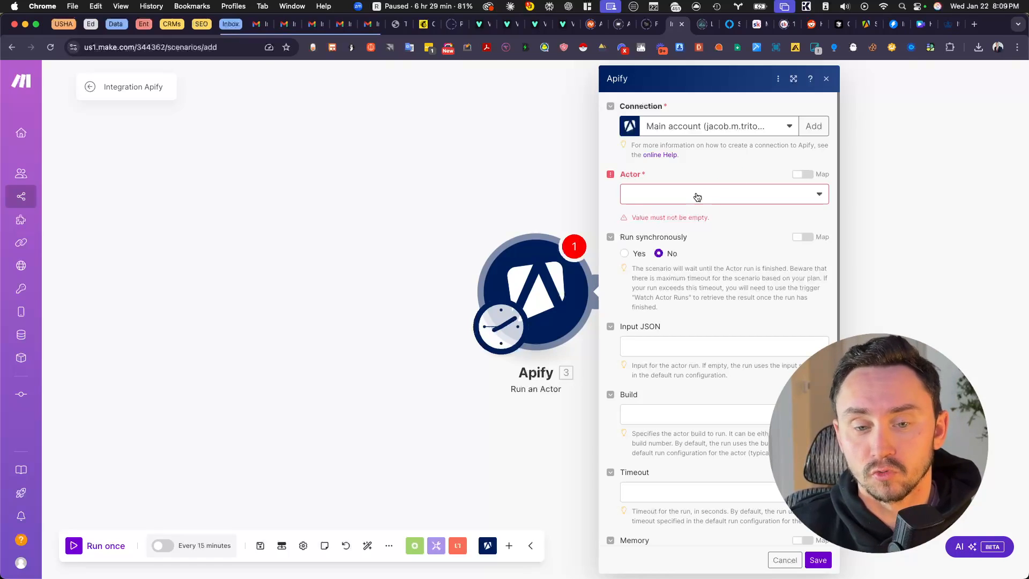
pyautogui.click(782, 199)
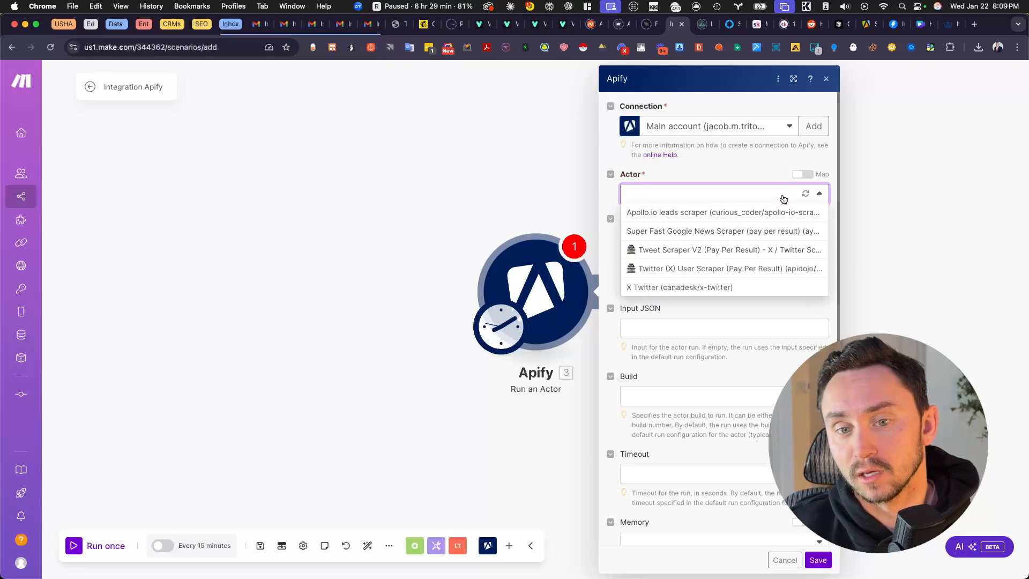
pyautogui.click(681, 217)
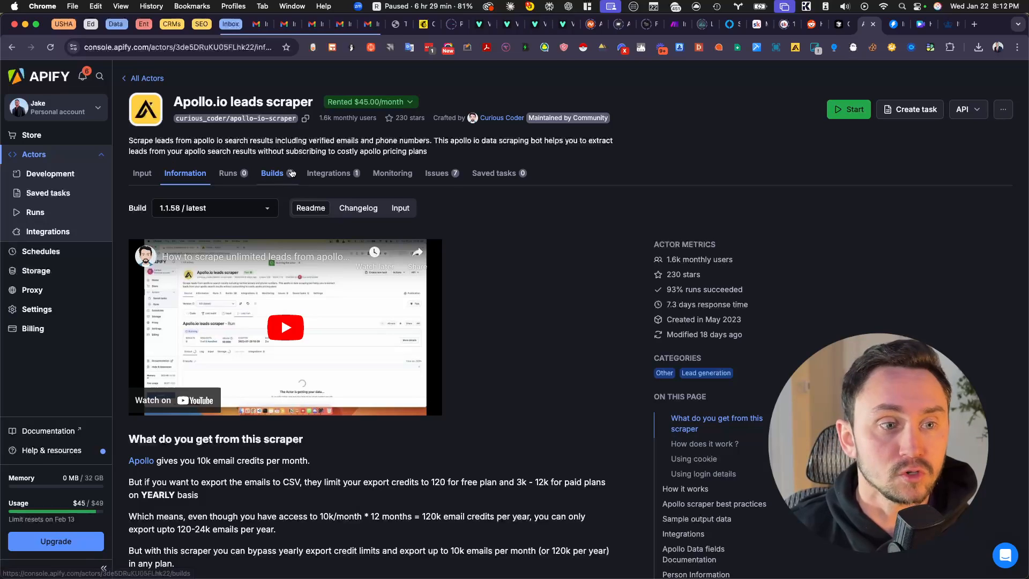
# Step: Review the Apollo.io leads scraper's readme on Apify, including its usage instructions and sample output data
pyautogui.scroll(-15, 570, 303)
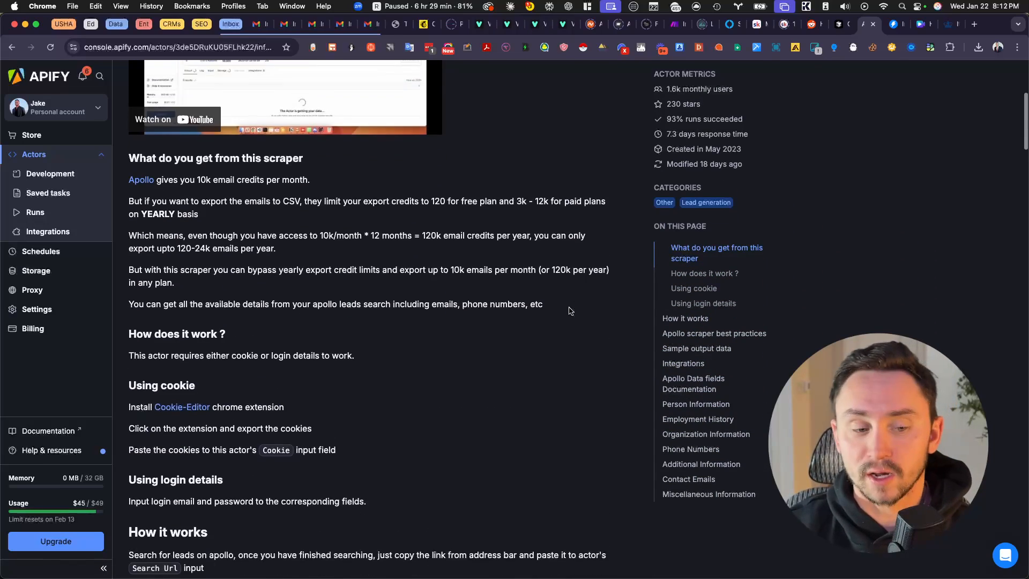
pyautogui.scroll(-8, 569, 311)
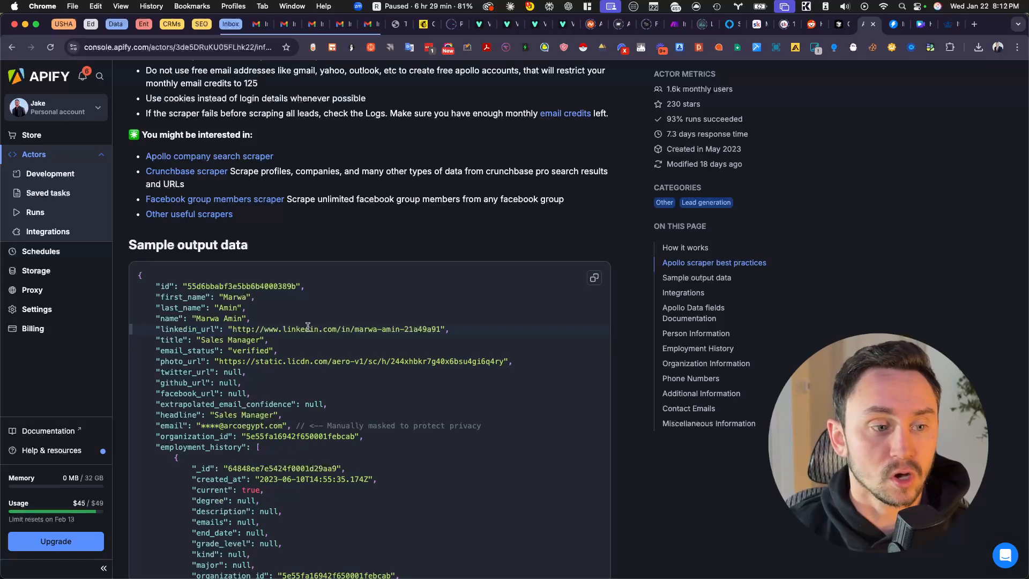
pyautogui.scroll(-2, 308, 326)
pyautogui.scroll(2, 308, 326)
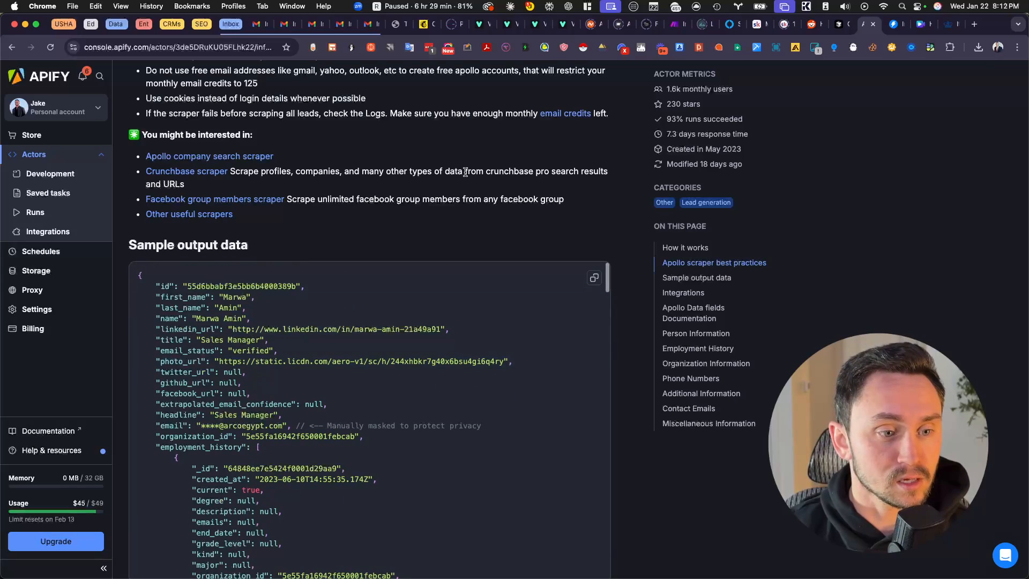
pyautogui.scroll(-2, 465, 172)
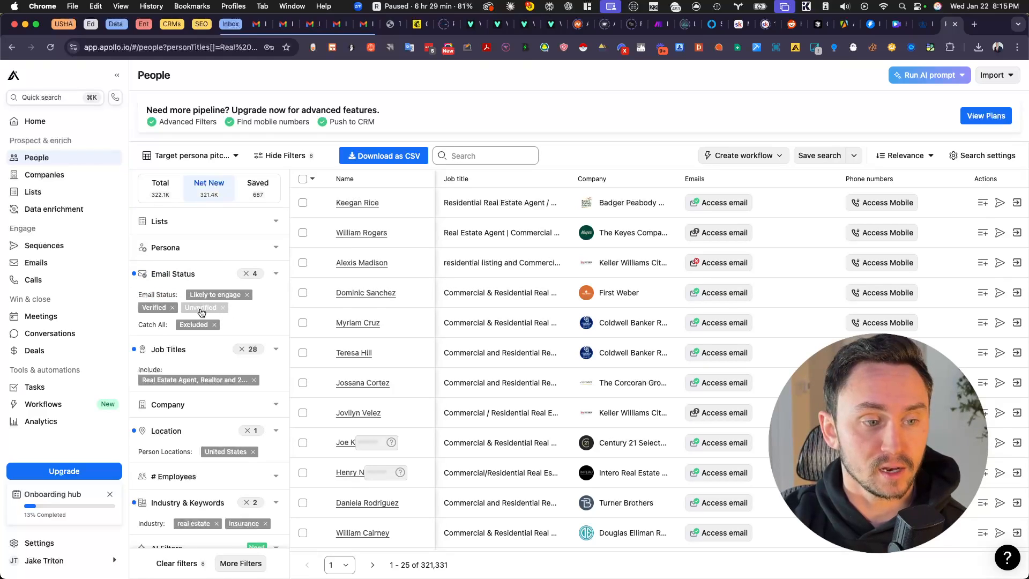
# Step: In Apollo's people search, remove the Unverified email status, all job titles, and the real estate and insurance industry filters
pyautogui.click(223, 307)
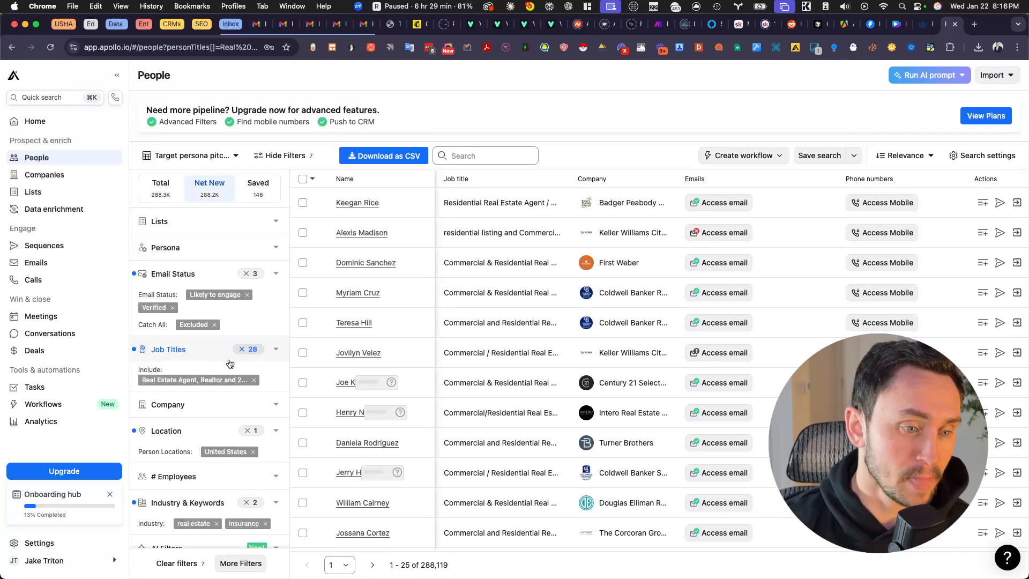
pyautogui.click(254, 380)
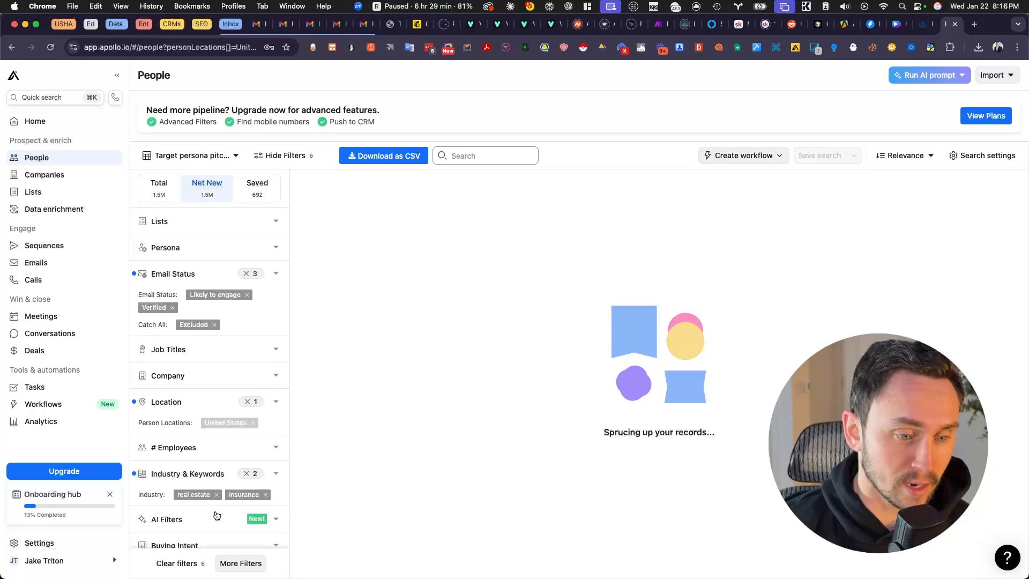
pyautogui.click(216, 494)
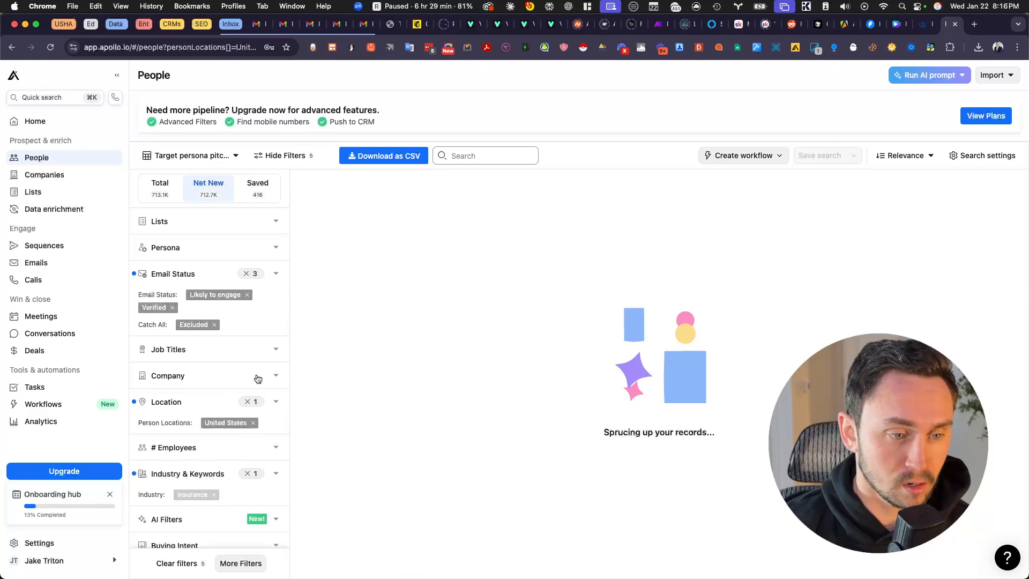
# Step: Filter the Apollo people search by the job title founder
pyautogui.click(266, 349)
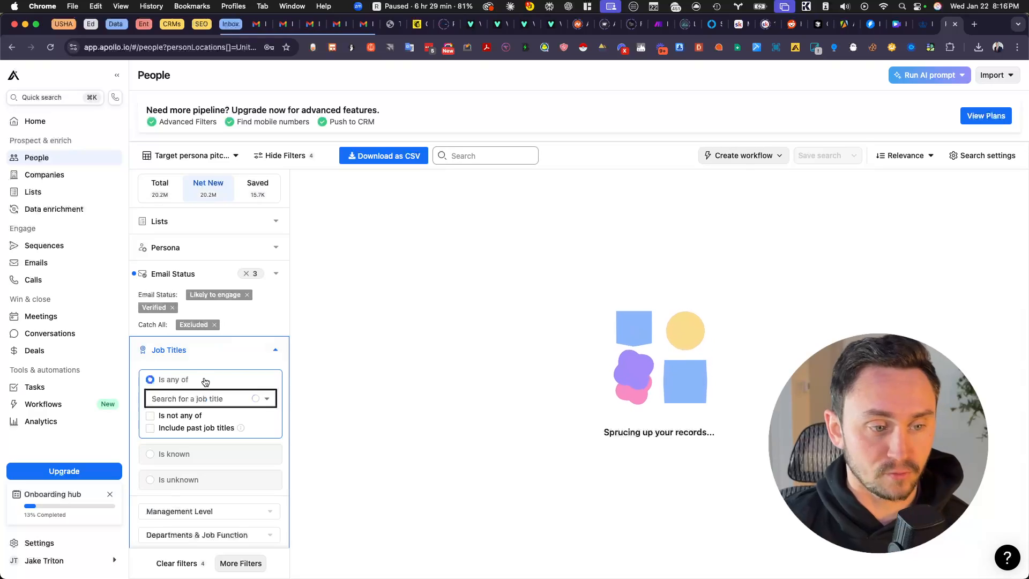
pyautogui.click(170, 404)
pyautogui.write('ound')
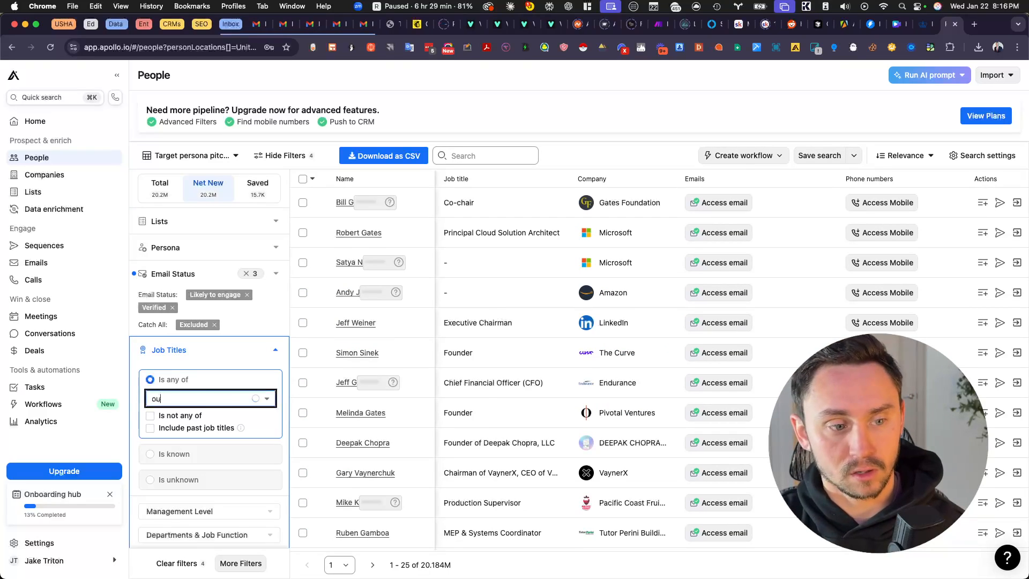
pyautogui.press('BackSpace')
pyautogui.press('BackSpace')
pyautogui.press('BackSpace')
pyautogui.press('BackSpace')
pyautogui.write('founders')
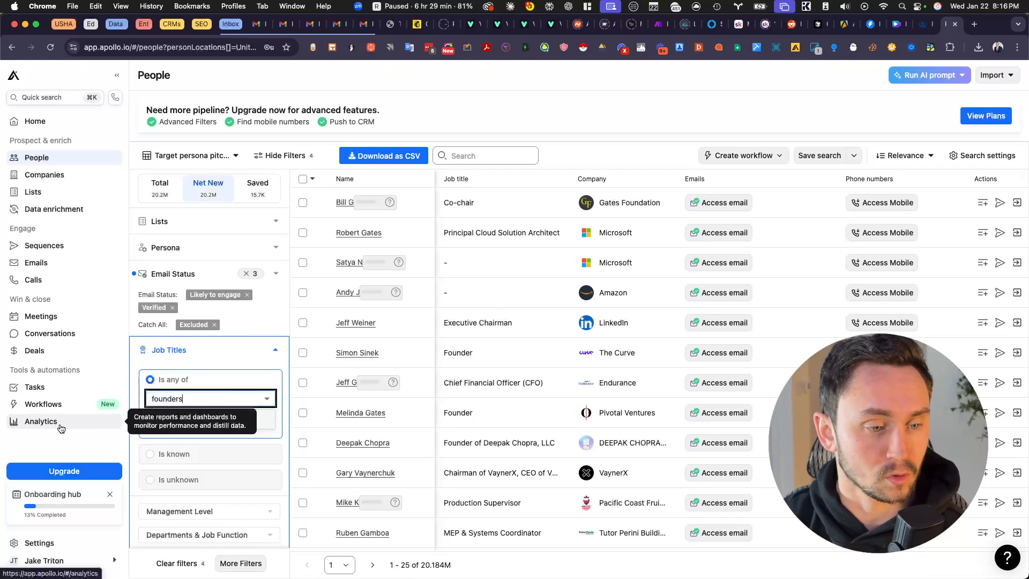
pyautogui.press('BackSpace')
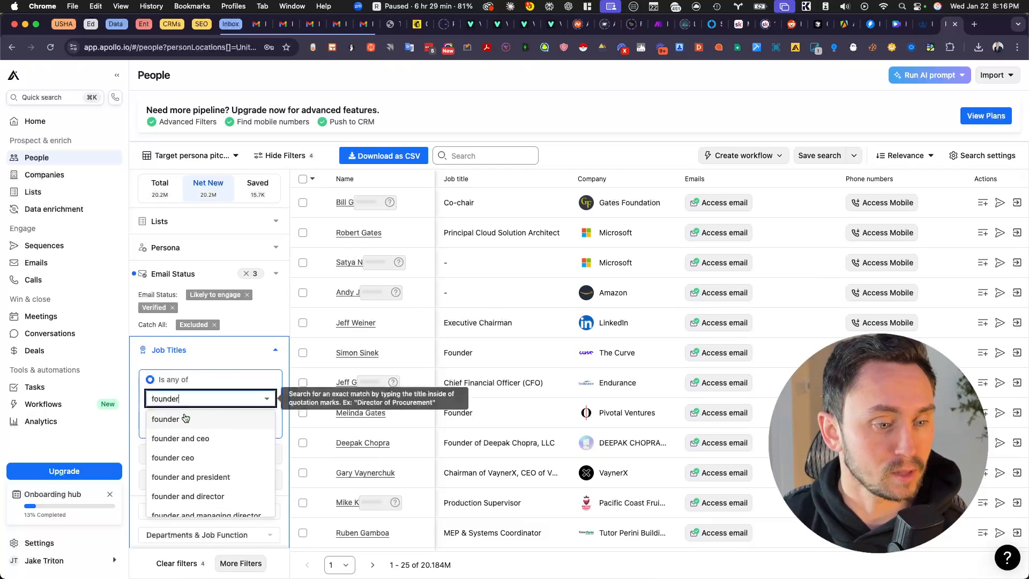
pyautogui.click(214, 421)
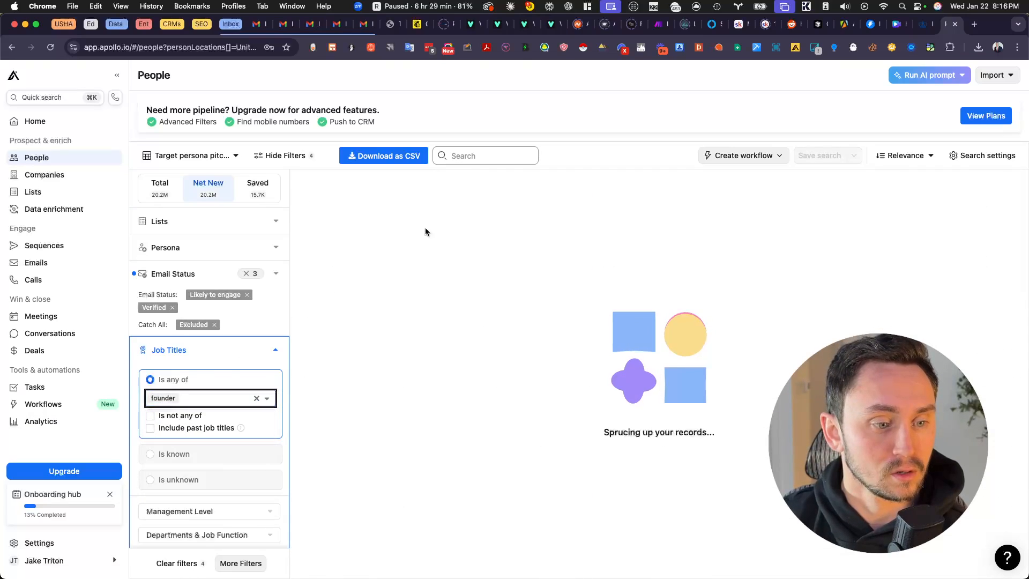
# Step: Replace the United States person location filter with New York, US and select the resulting search URL
pyautogui.scroll(-1, 217, 418)
pyautogui.scroll(-3, 212, 444)
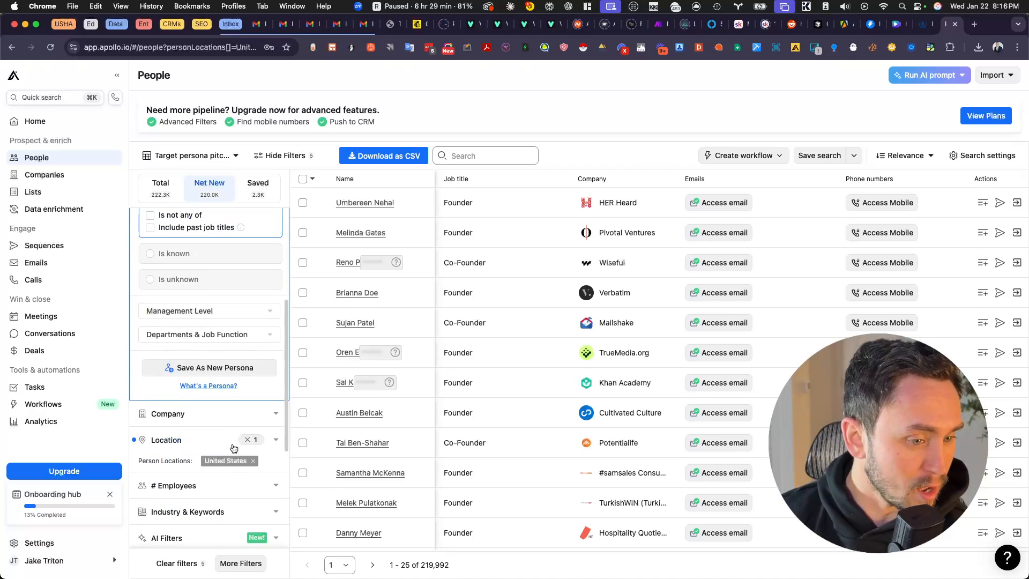
pyautogui.click(253, 460)
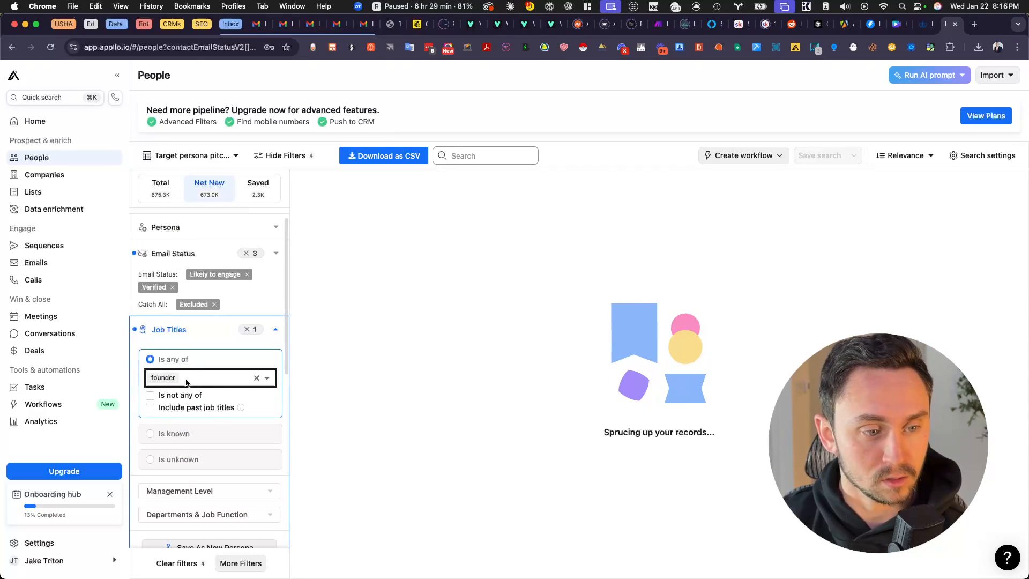
pyautogui.scroll(-5, 213, 429)
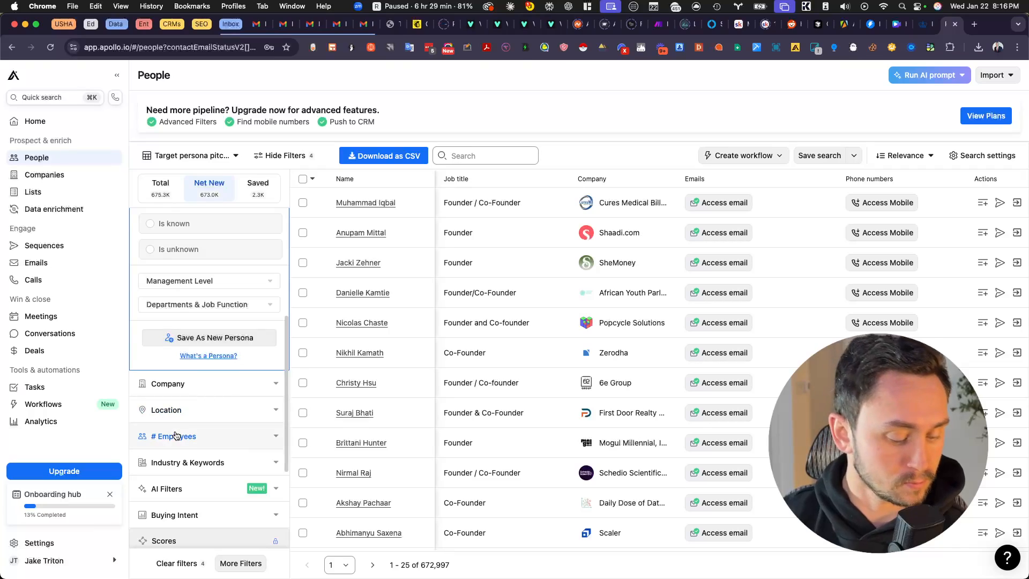
pyautogui.click(213, 420)
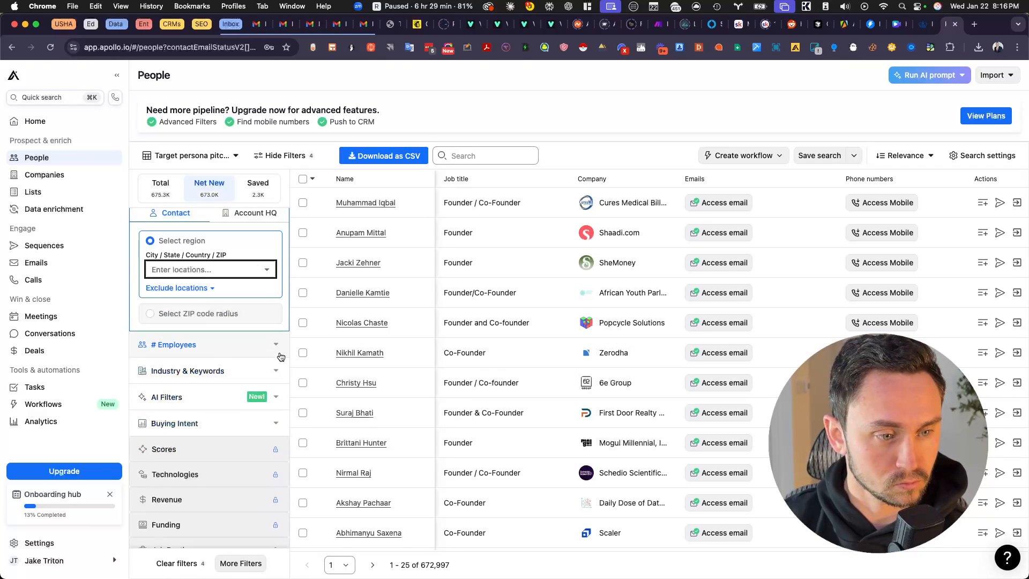
pyautogui.scroll(1, 235, 424)
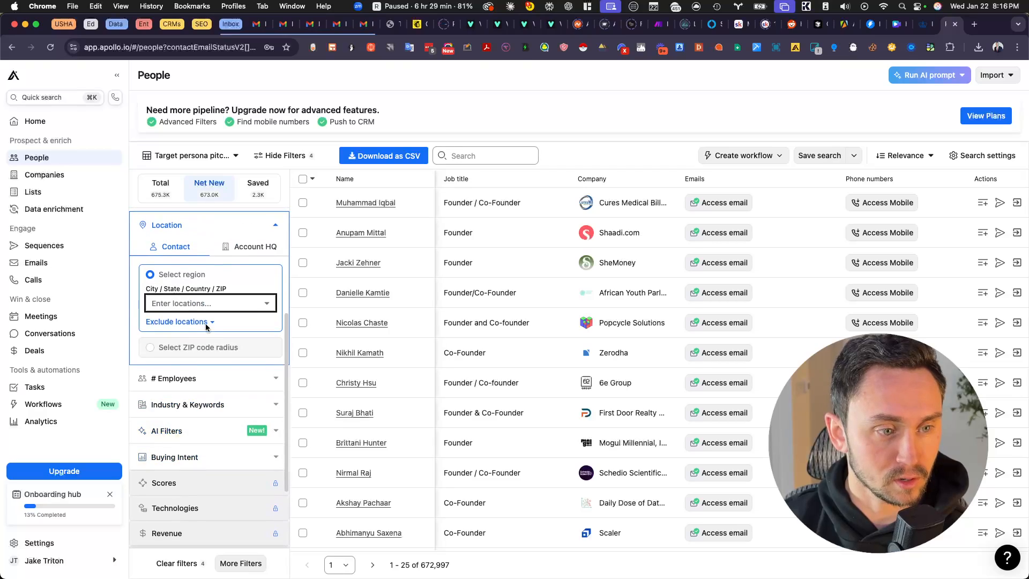
pyautogui.click(194, 303)
pyautogui.write('new yor')
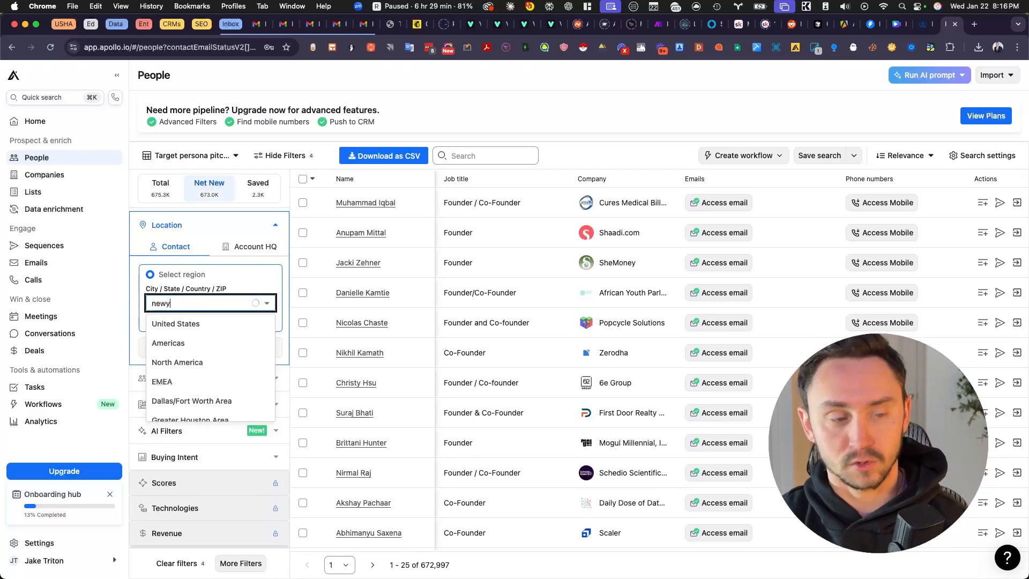
pyautogui.write('k')
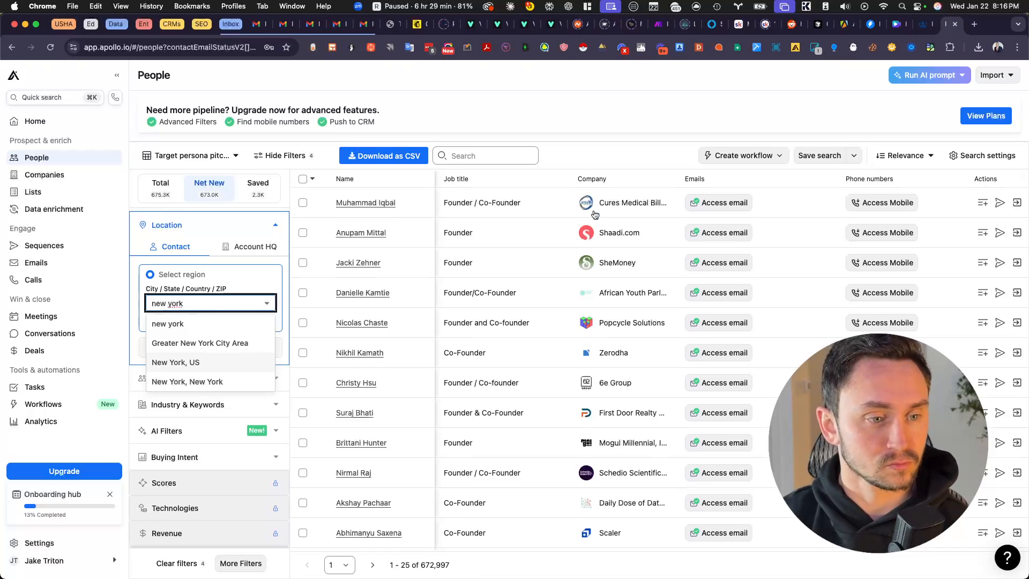
pyautogui.click(206, 363)
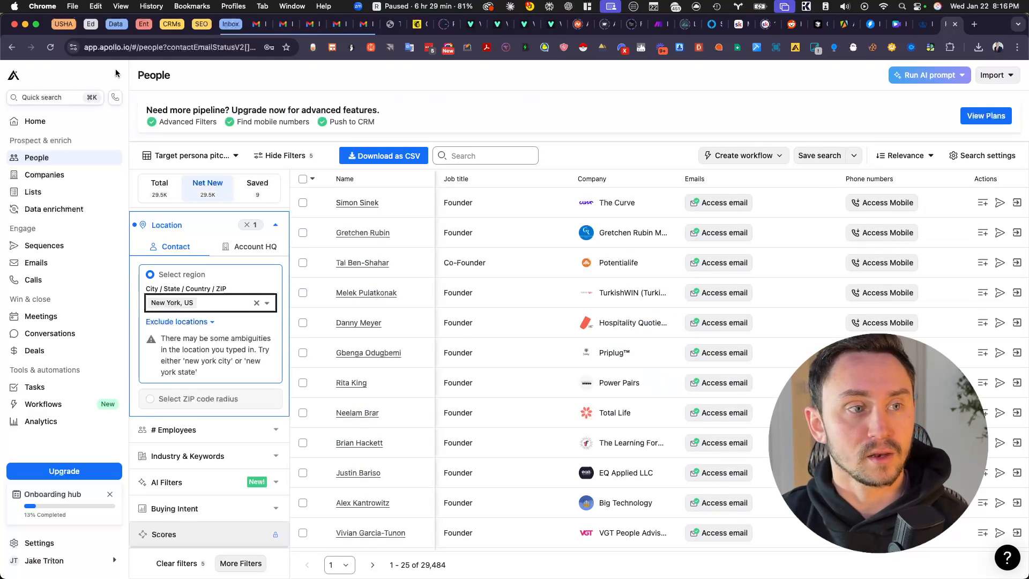
pyautogui.click(152, 48)
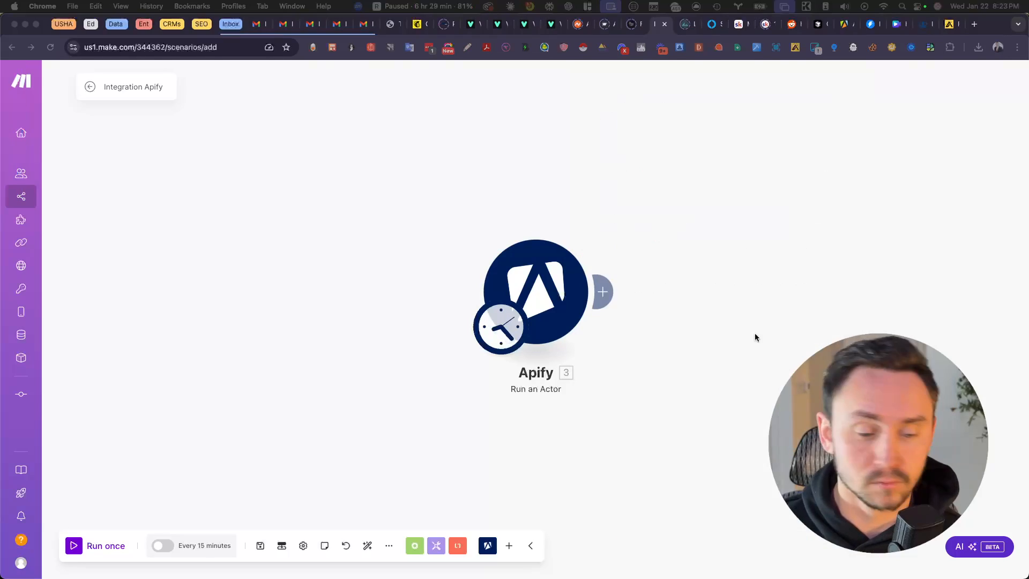
# Step: Switch to Make, run the Integration Apify scenario once and inspect the error details of the Run an Actor operation
pyautogui.click(97, 547)
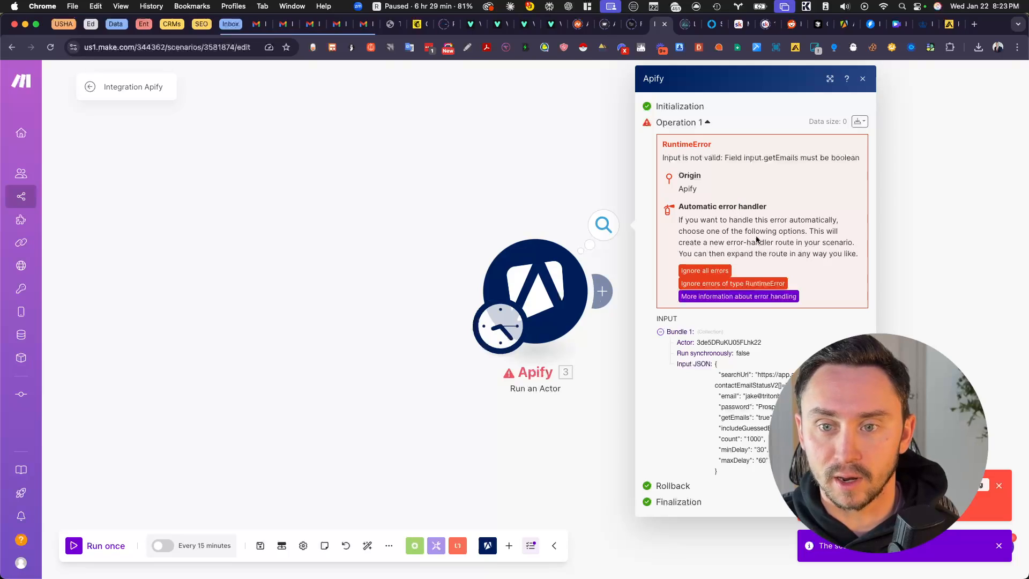
pyautogui.moveTo(725, 157); pyautogui.dragTo(836, 174)
pyautogui.click(835, 173)
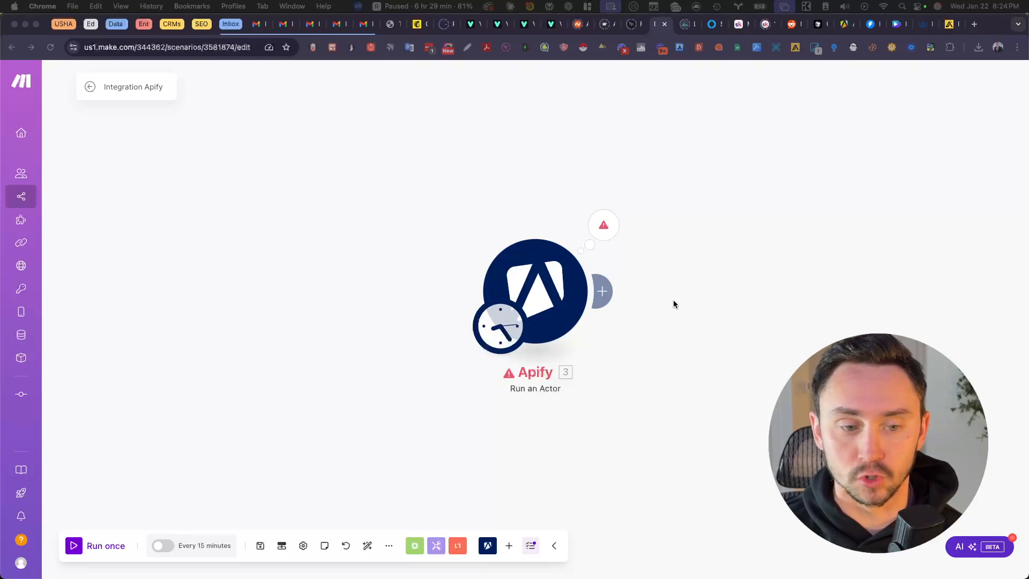
# Step: Run the Integration Apify scenario once more
pyautogui.click(102, 550)
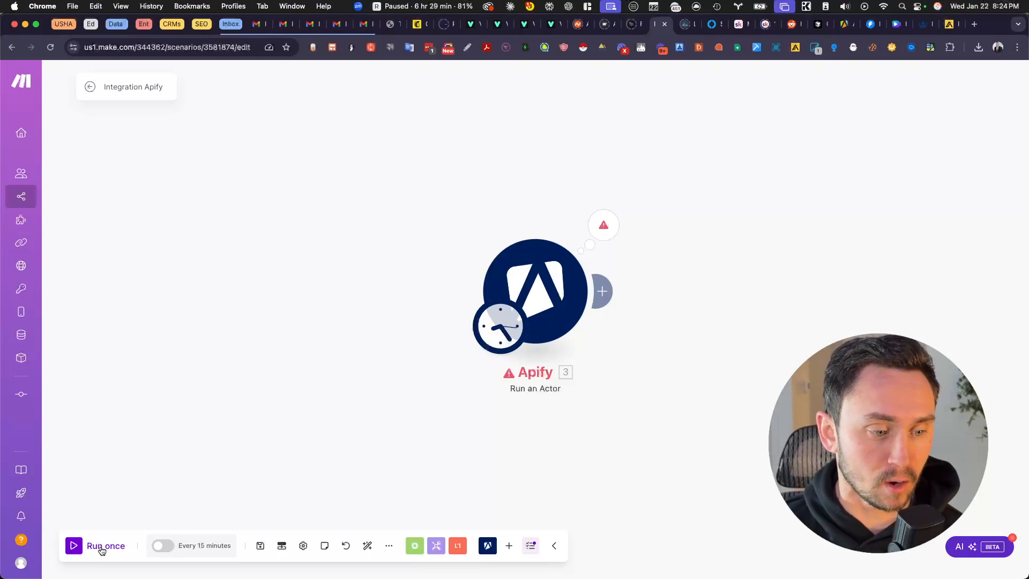
pyautogui.click(102, 550)
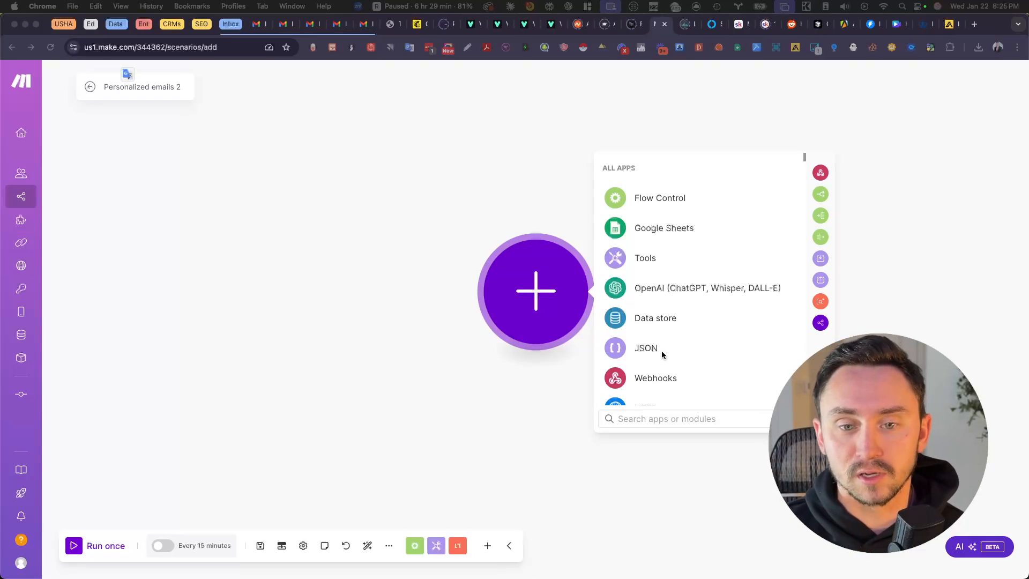
pyautogui.click(633, 259)
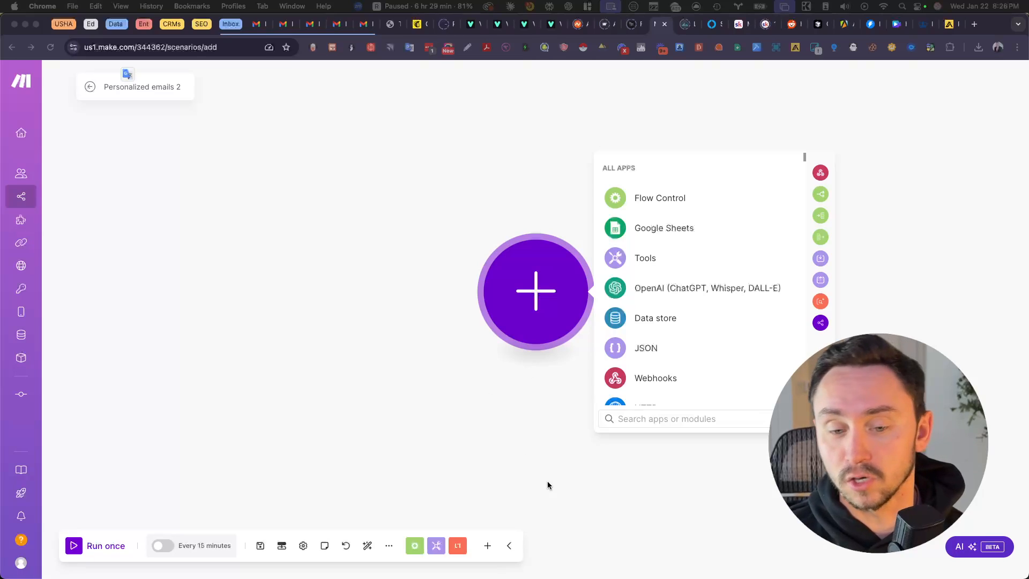
pyautogui.click(666, 418)
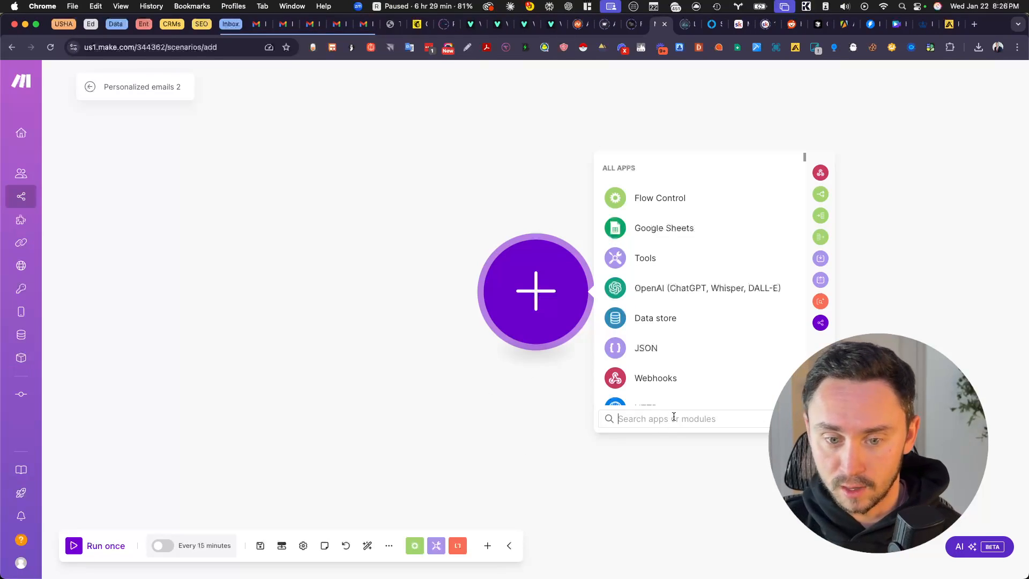
pyautogui.write('apify')
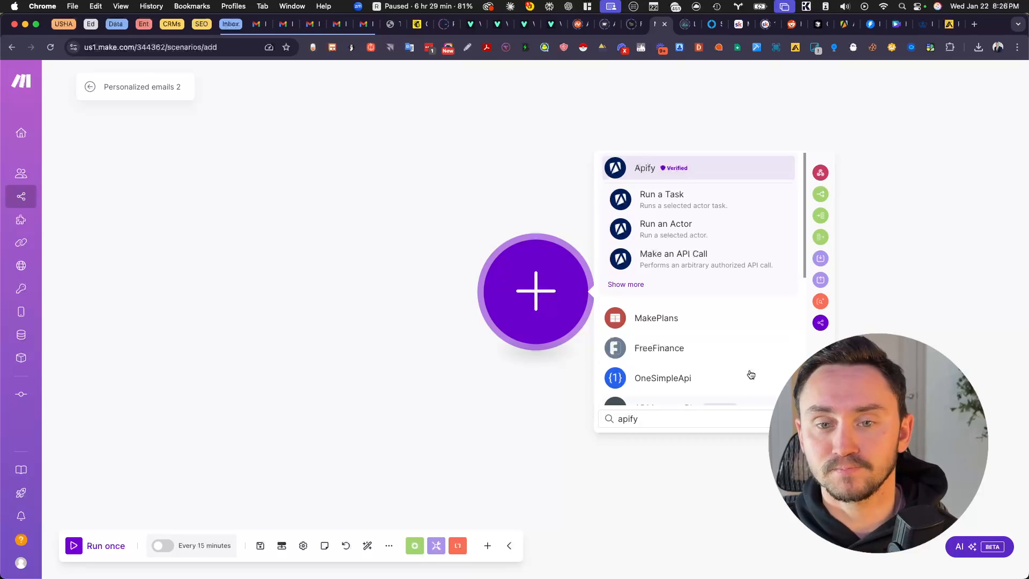
pyautogui.click(633, 284)
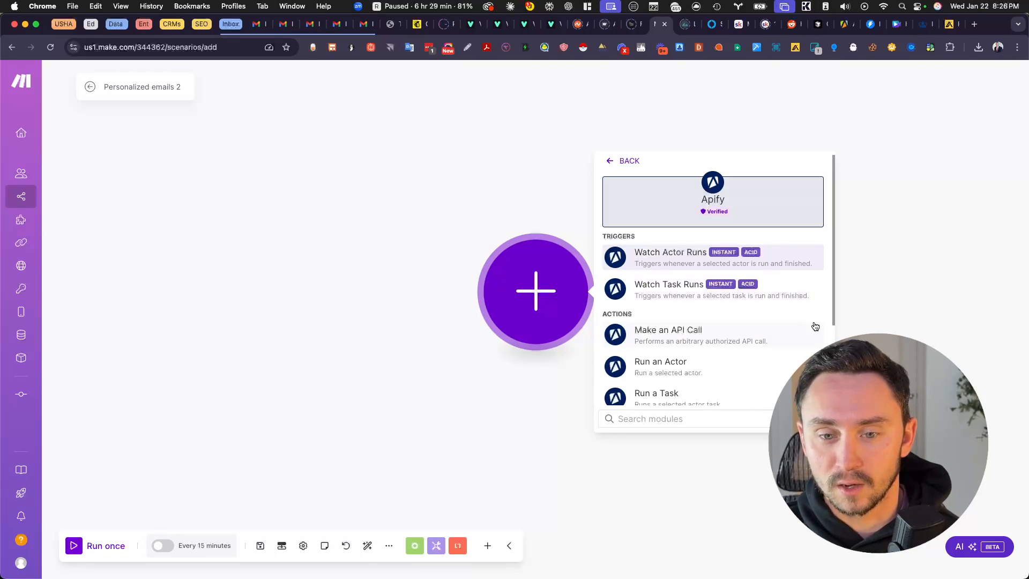
pyautogui.click(686, 260)
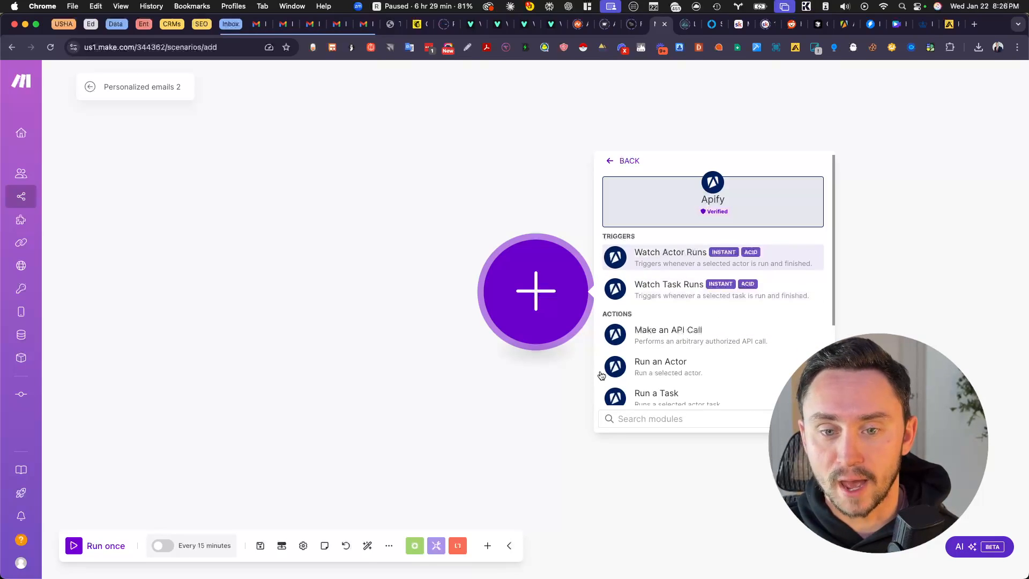
# Step: Start creating a new webhook for the Watch Actor Runs trigger and set its connection to the Main account
pyautogui.click(702, 291)
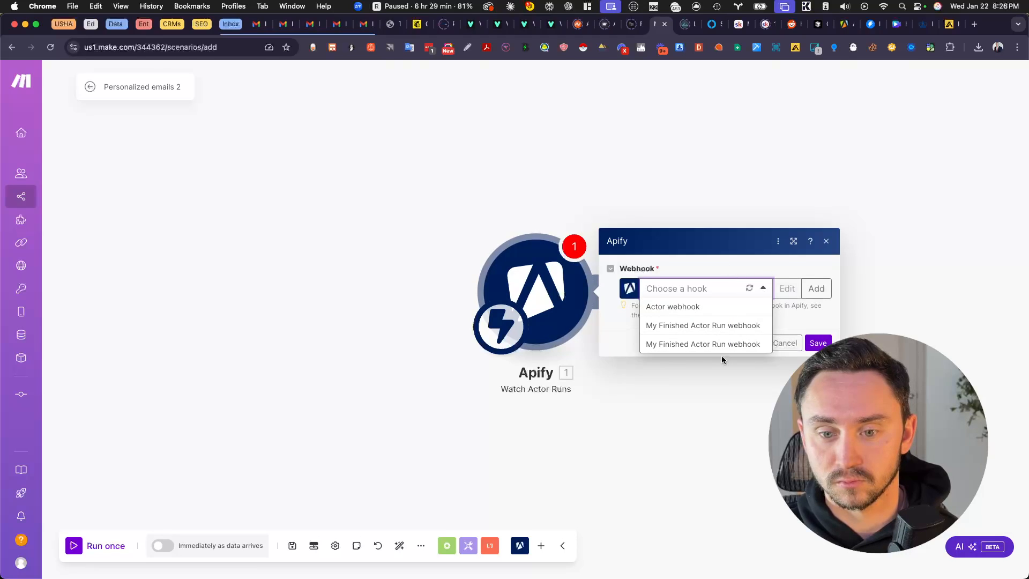
pyautogui.click(799, 311)
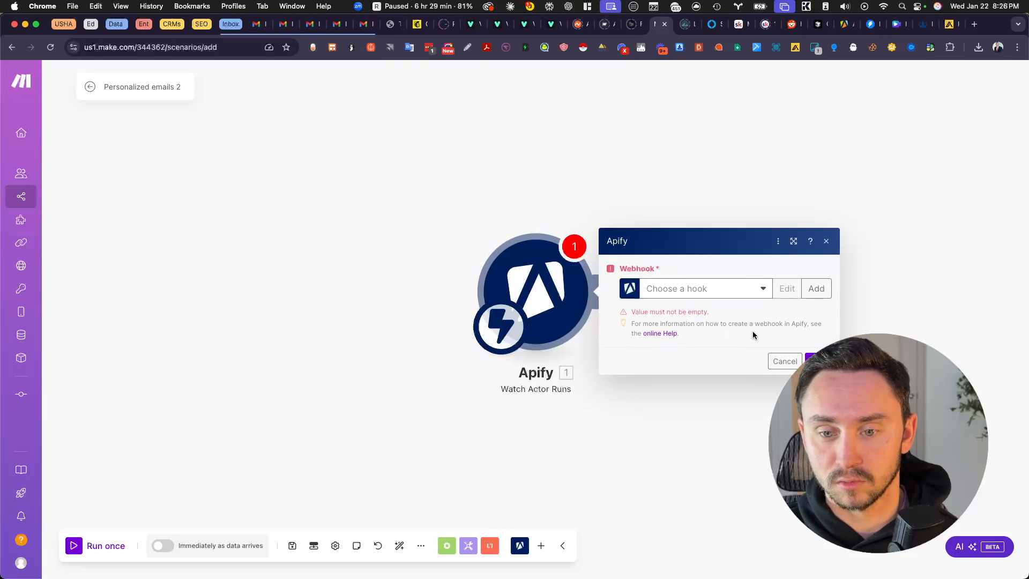
pyautogui.click(816, 288)
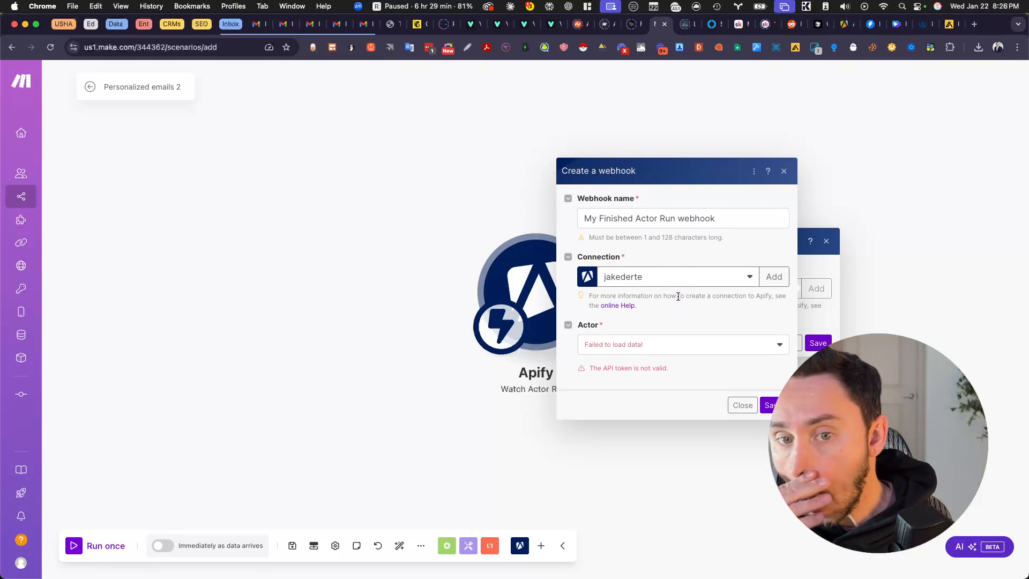
pyautogui.click(718, 275)
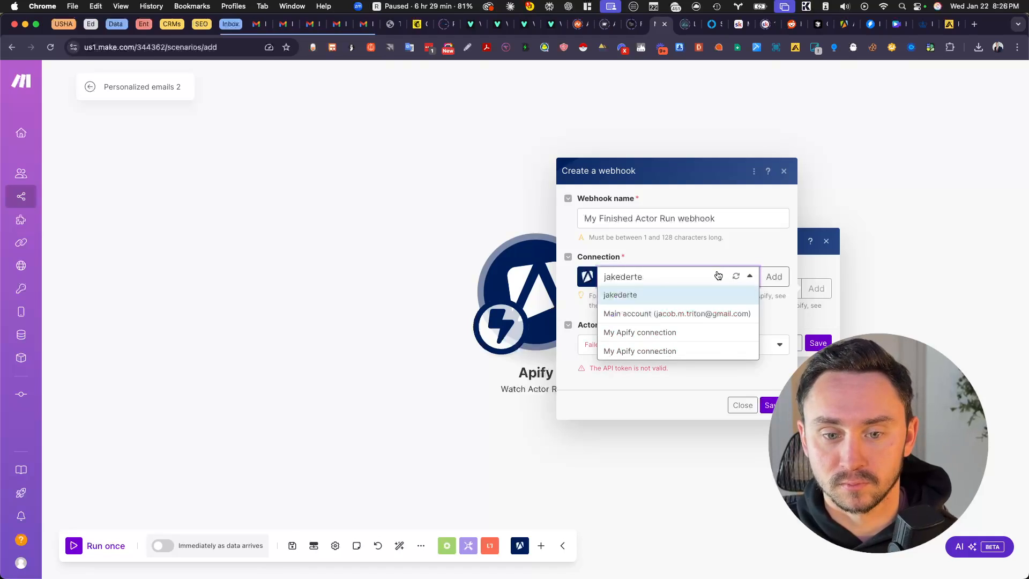
pyautogui.click(704, 316)
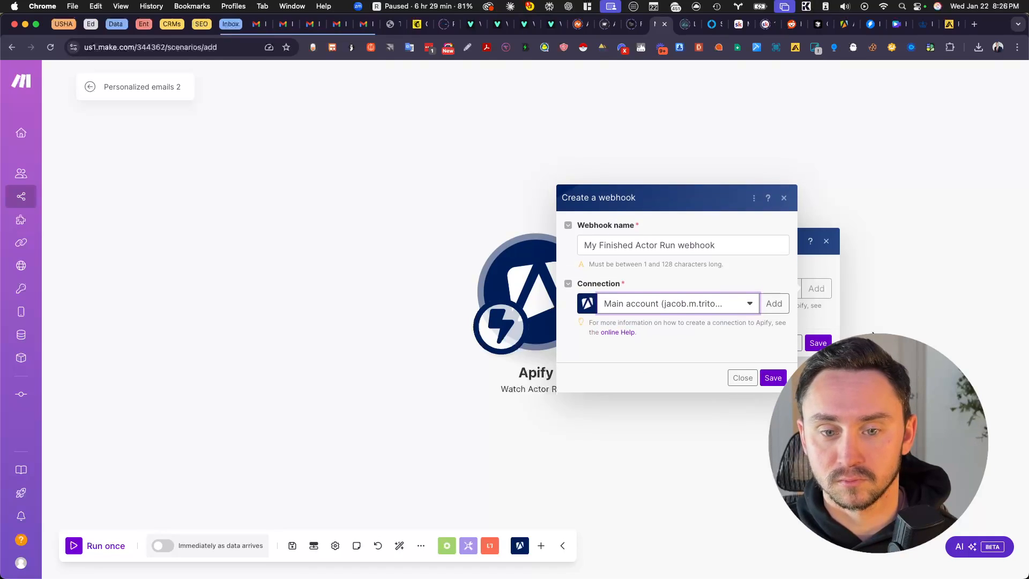
# Step: Name the new webhook "Apollo actor run"
pyautogui.tripleClick(691, 228)
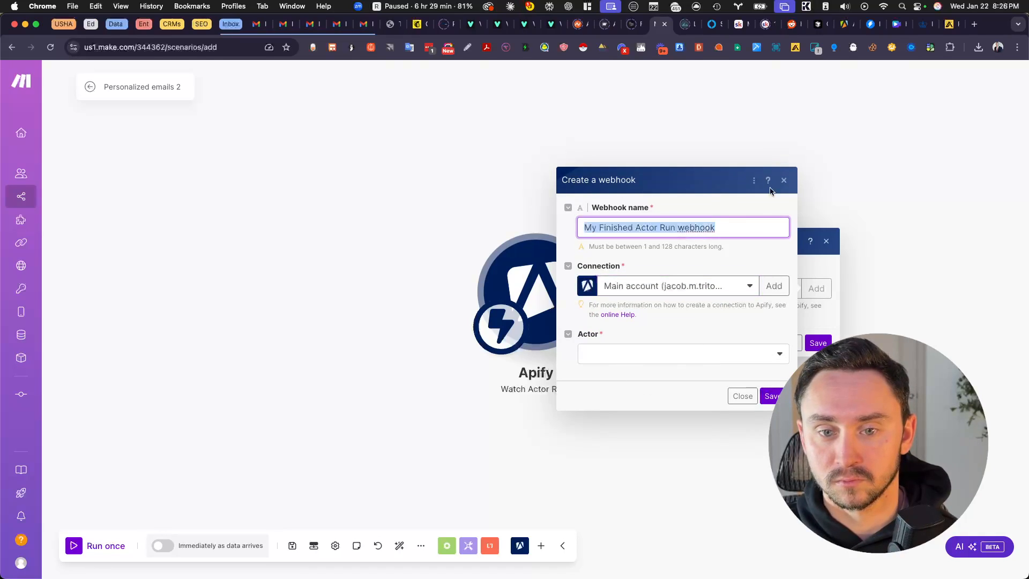
pyautogui.write('Apollo ')
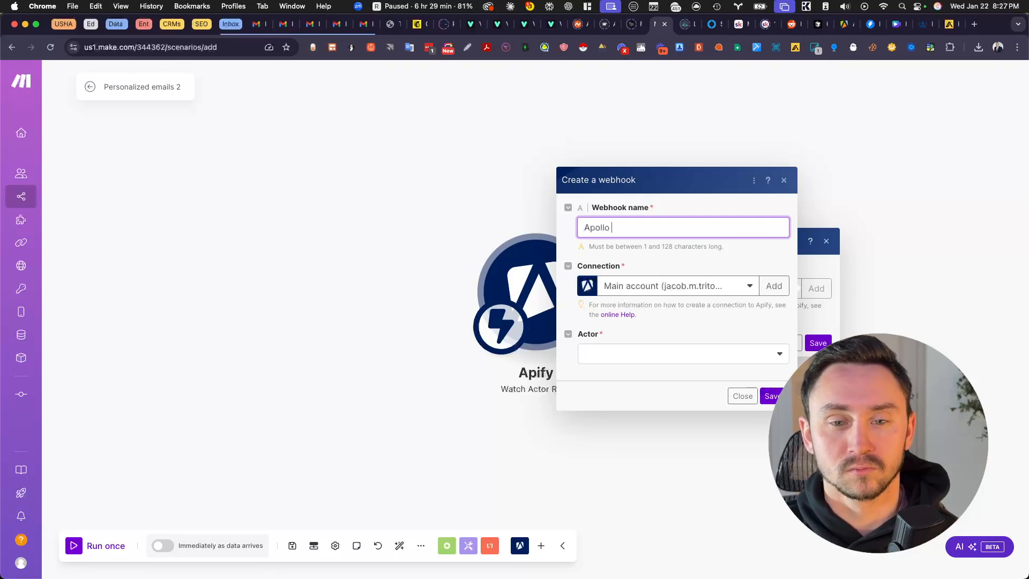
pyautogui.write('act')
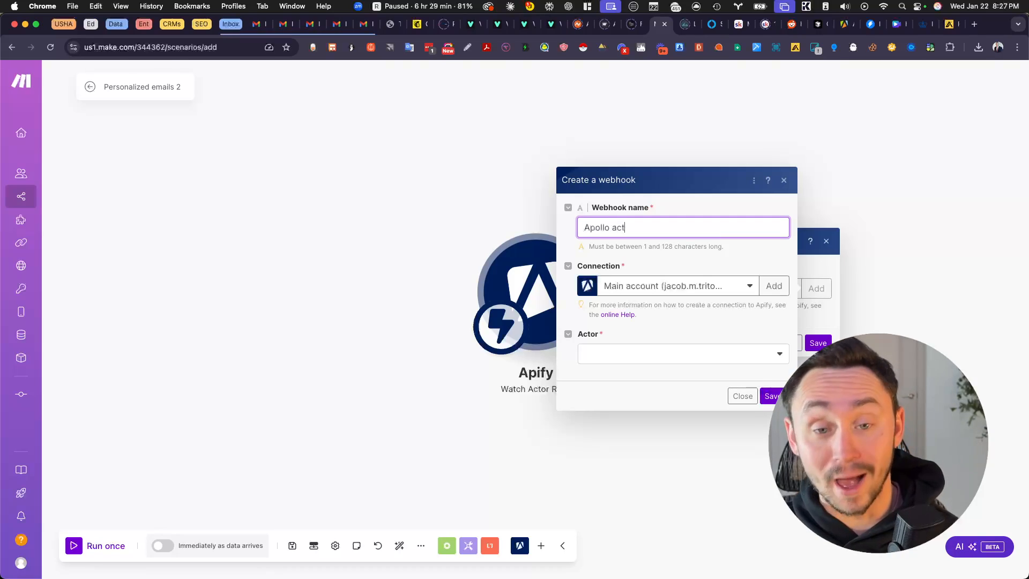
pyautogui.write('or run')
# Step: Choose Apollo.io leads scraper as the webhook's actor and save both the webhook and the trigger module
pyautogui.click(691, 357)
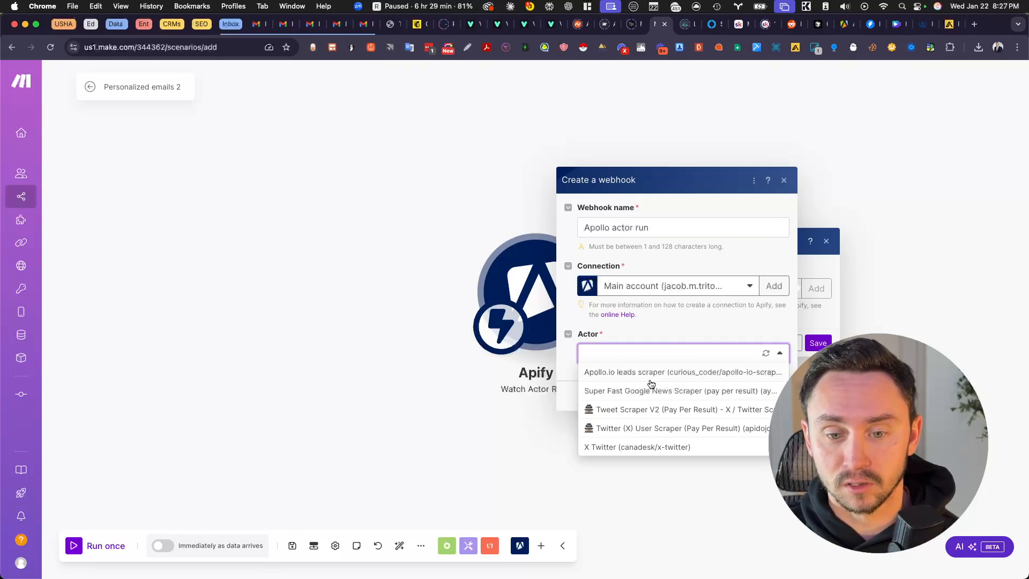
pyautogui.click(650, 378)
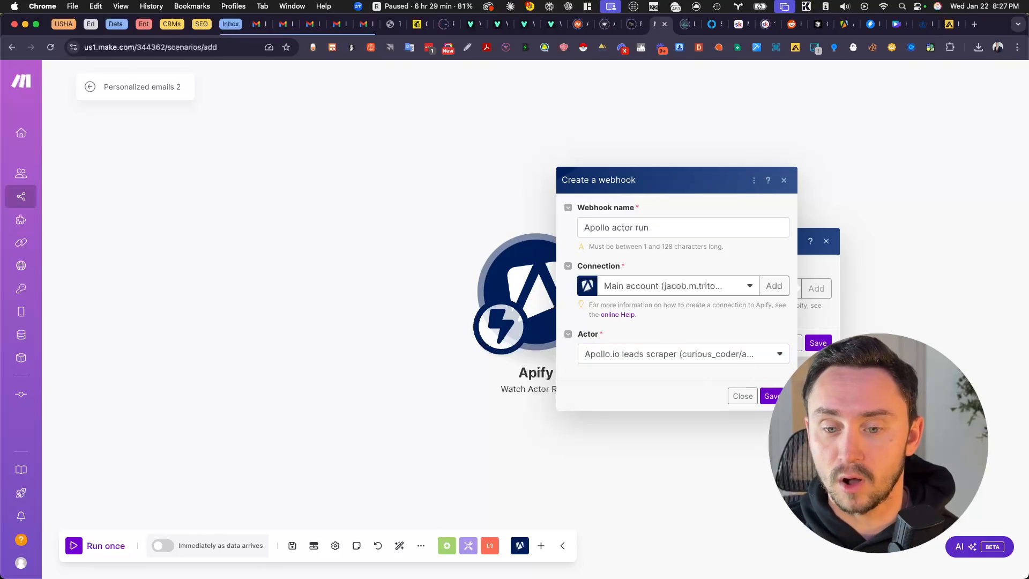
pyautogui.click(767, 398)
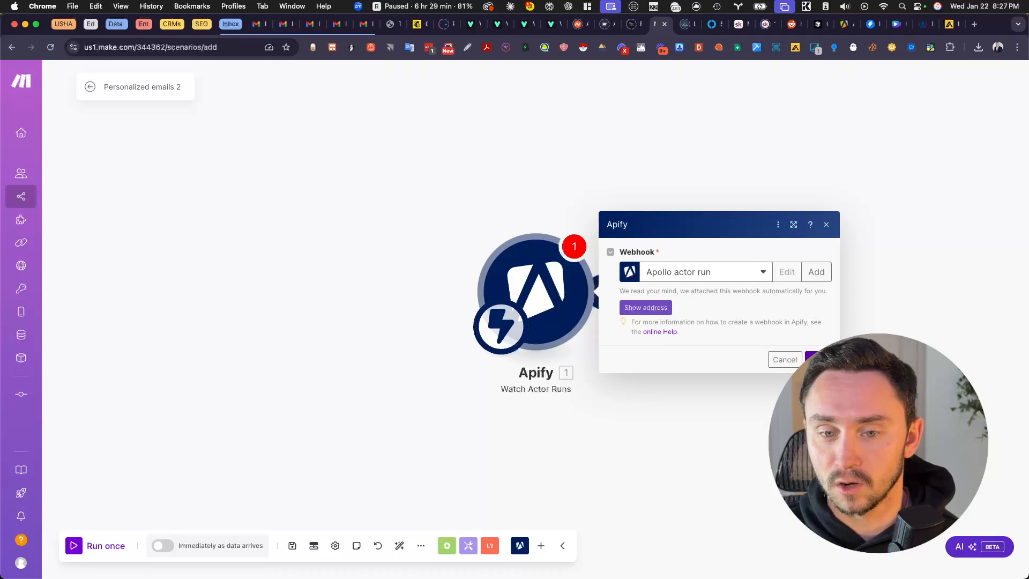
pyautogui.click(818, 359)
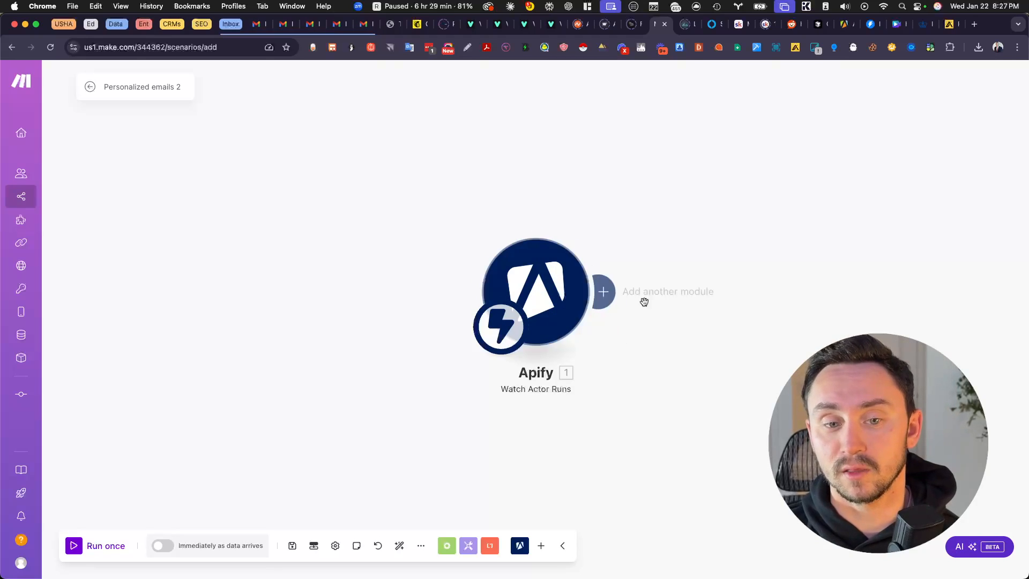
# Step: Add an Apify Get Dataset Items module after Watch Actor Runs and set its connection to the Main account
pyautogui.click(607, 291)
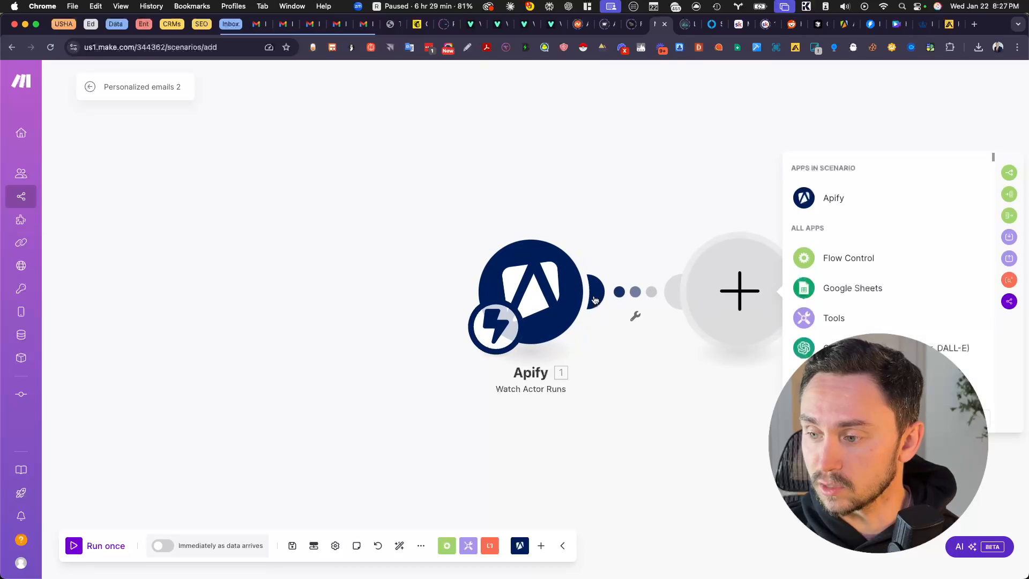
pyautogui.click(883, 198)
pyautogui.scroll(-2, 937, 309)
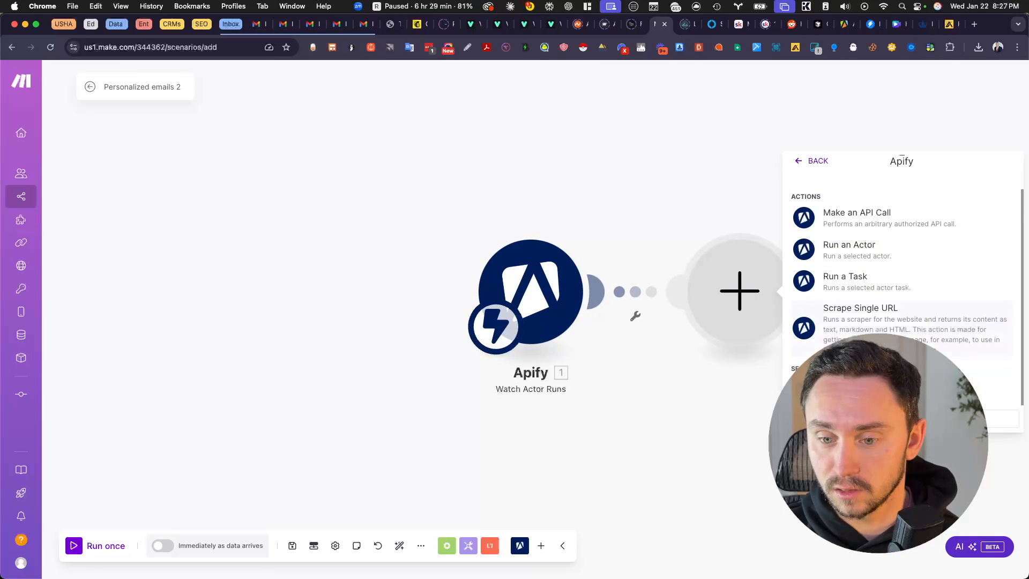
pyautogui.click(900, 377)
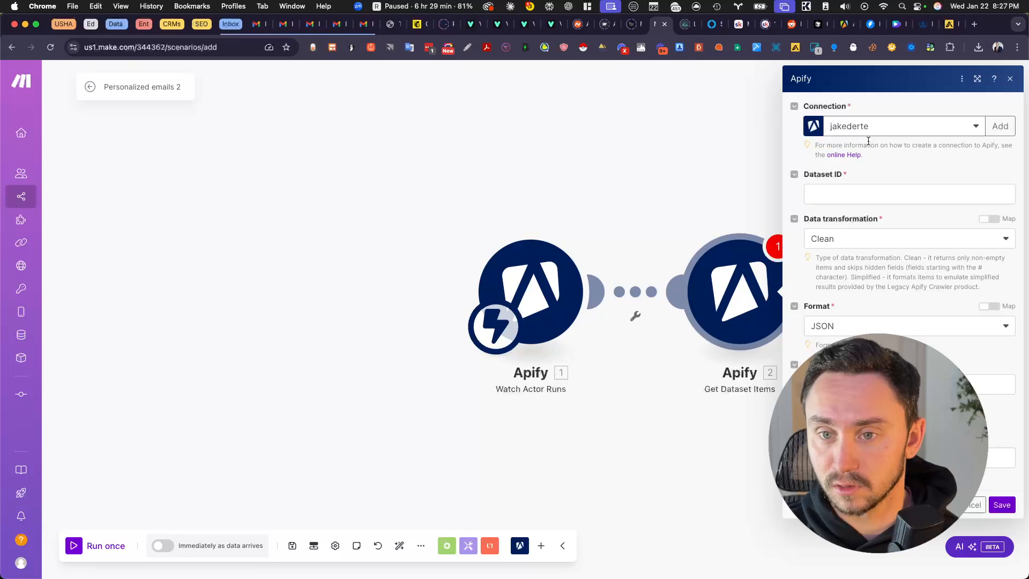
pyautogui.click(901, 127)
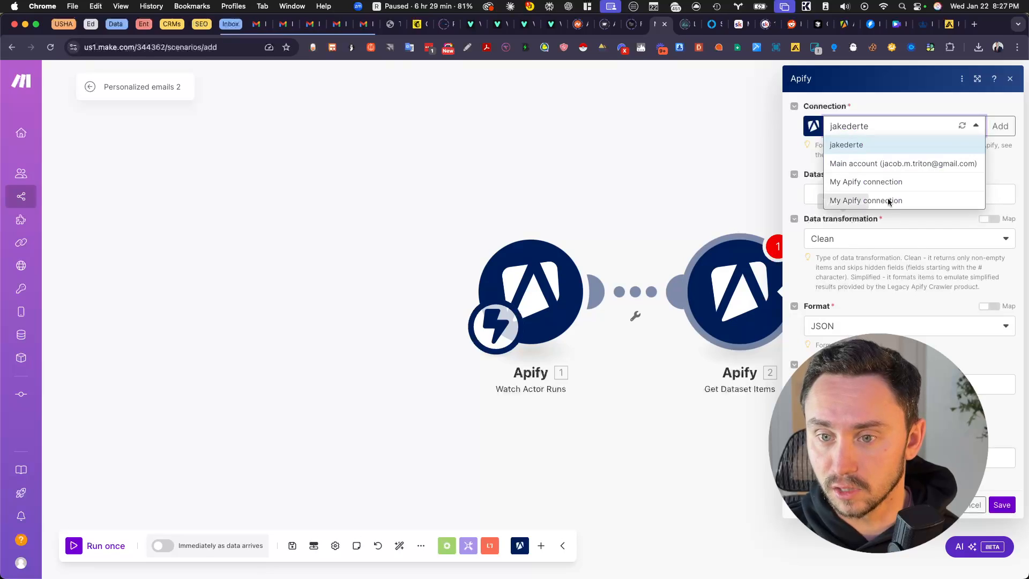
pyautogui.click(928, 165)
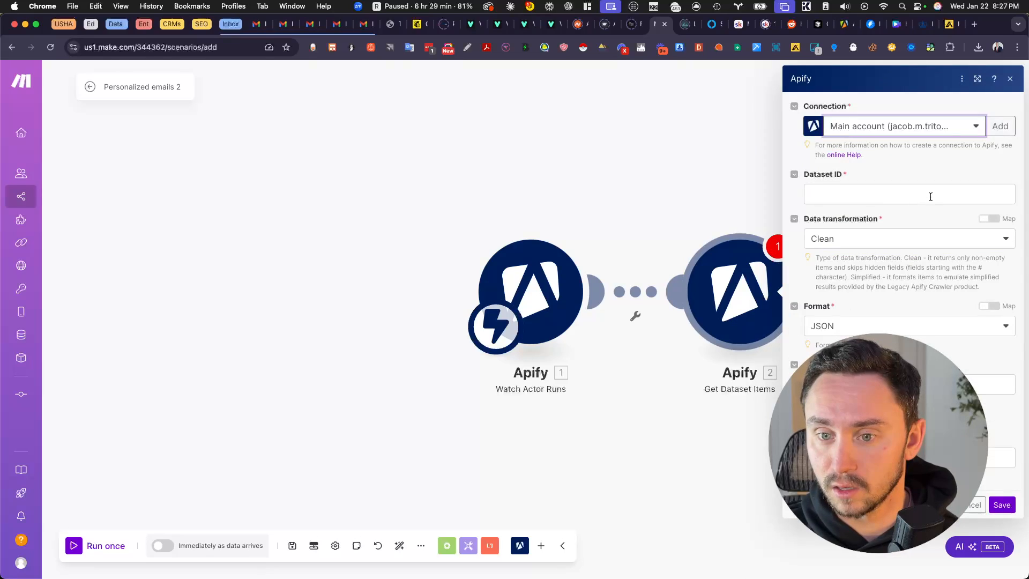
# Step: Map the Dataset ID of Get Dataset Items to defaultDatasetId from Watch Actor Runs and save the module
pyautogui.click(931, 196)
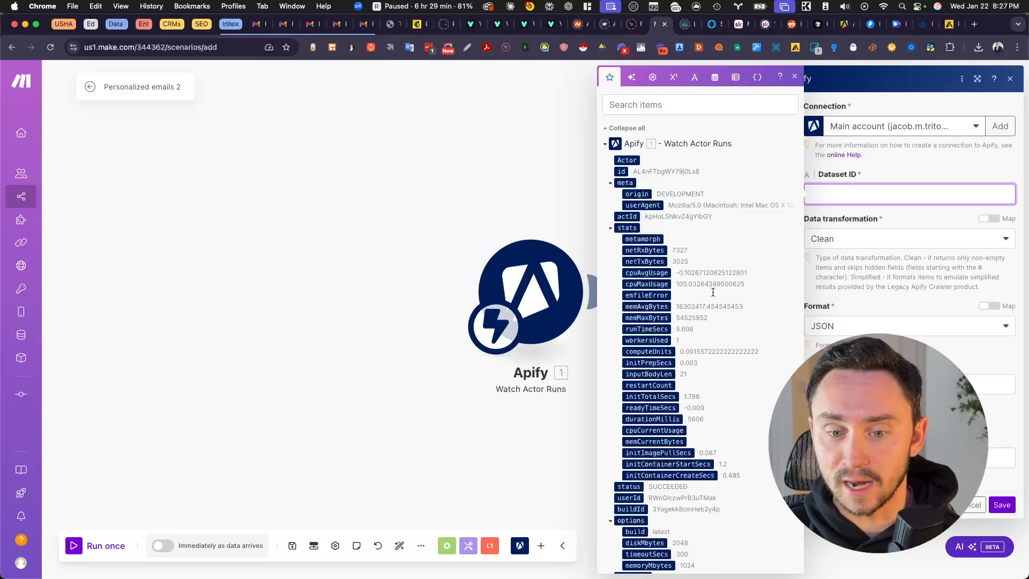
pyautogui.scroll(-4, 710, 381)
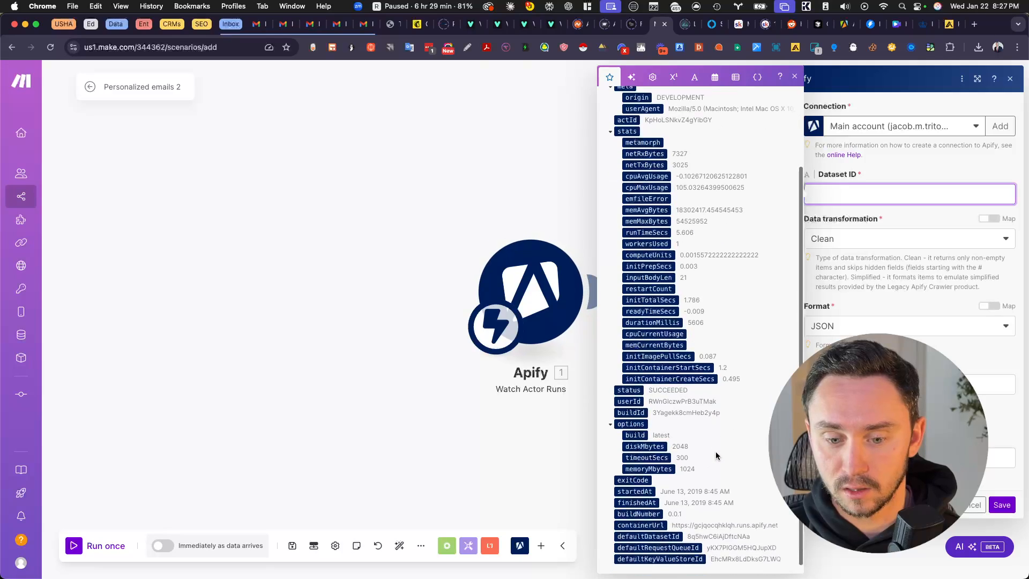
pyautogui.scroll(-1, 717, 456)
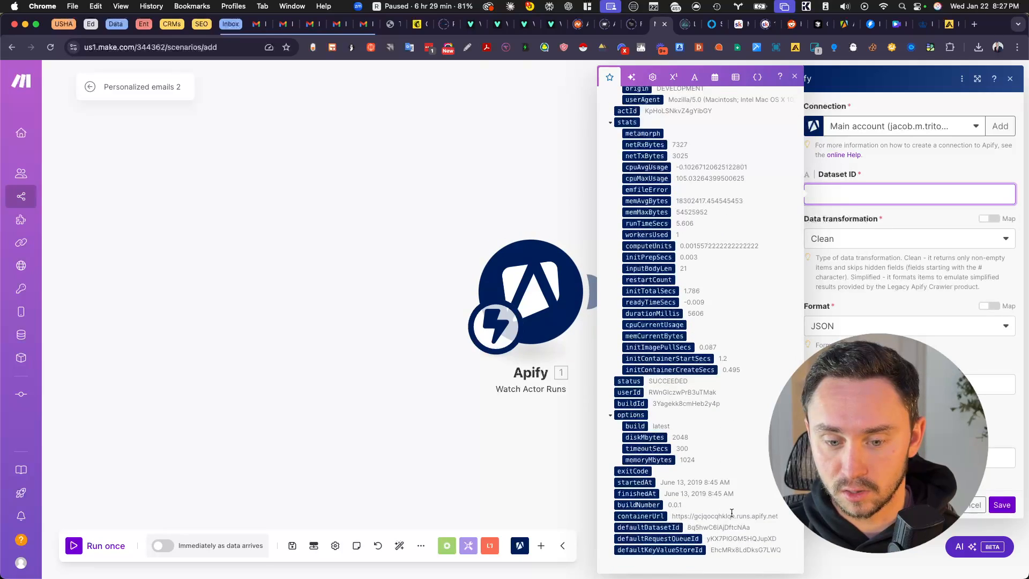
pyautogui.click(648, 528)
pyautogui.click(934, 162)
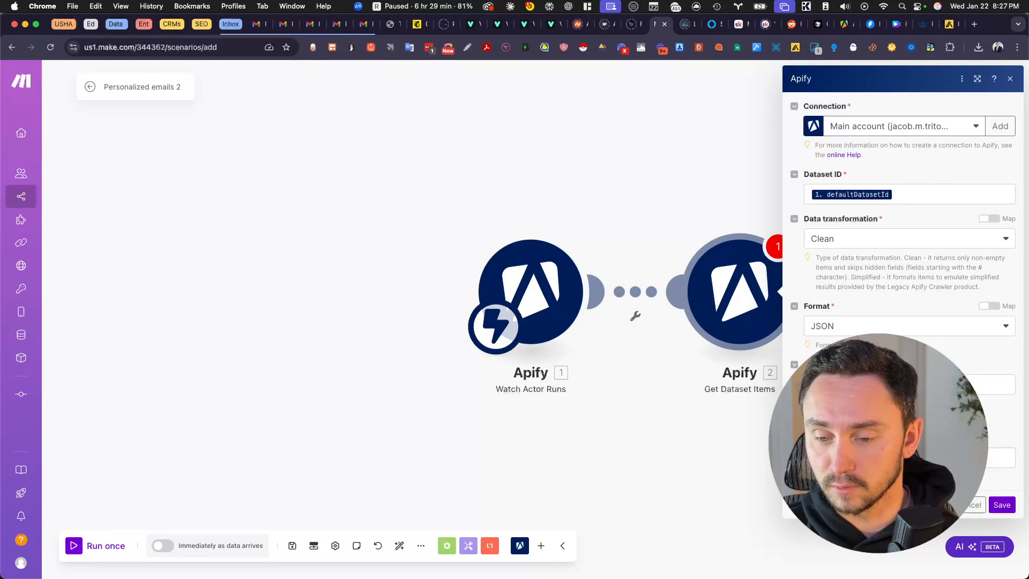
pyautogui.click(909, 384)
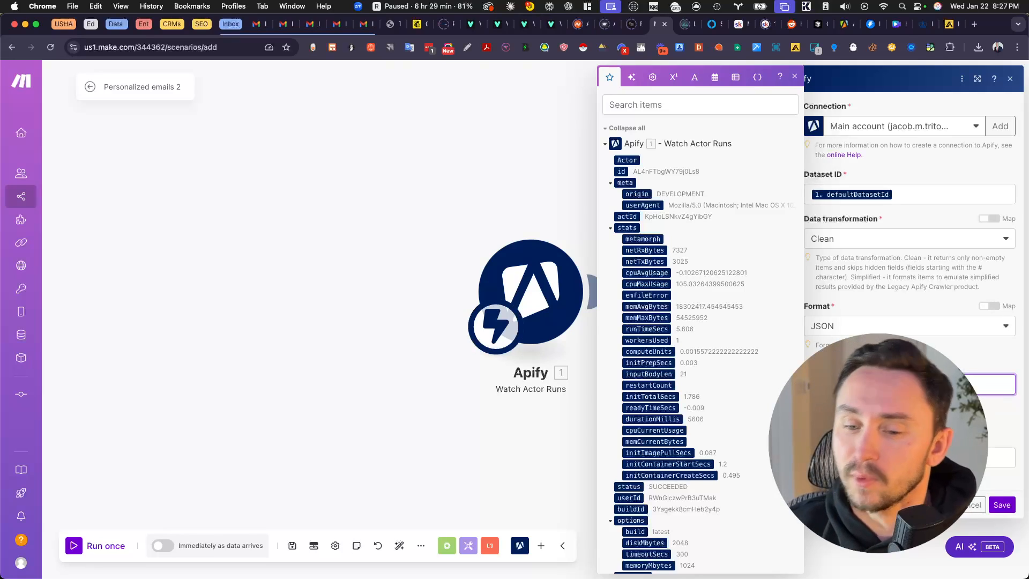
pyautogui.press('Escape')
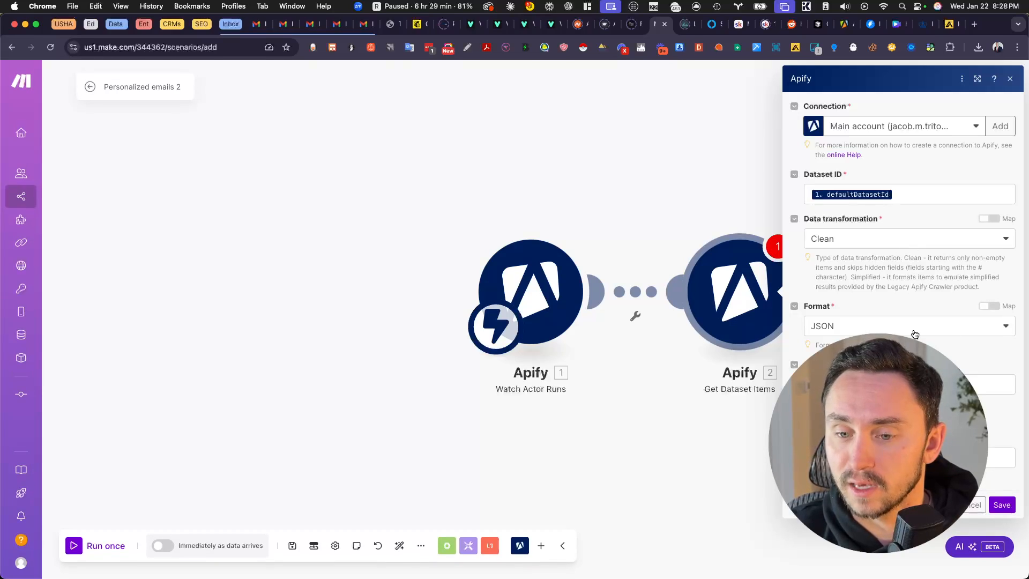
pyautogui.click(1001, 505)
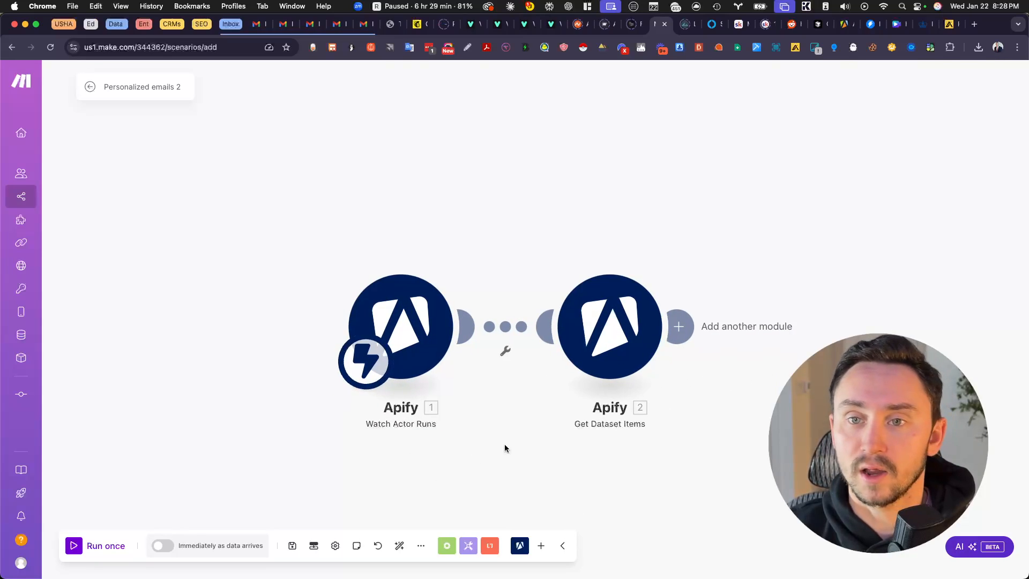
# Step: Check the Apollo.io leads scraper's runs in Apify and run the Personalized emails 2 scenario once in Make
pyautogui.click(847, 24)
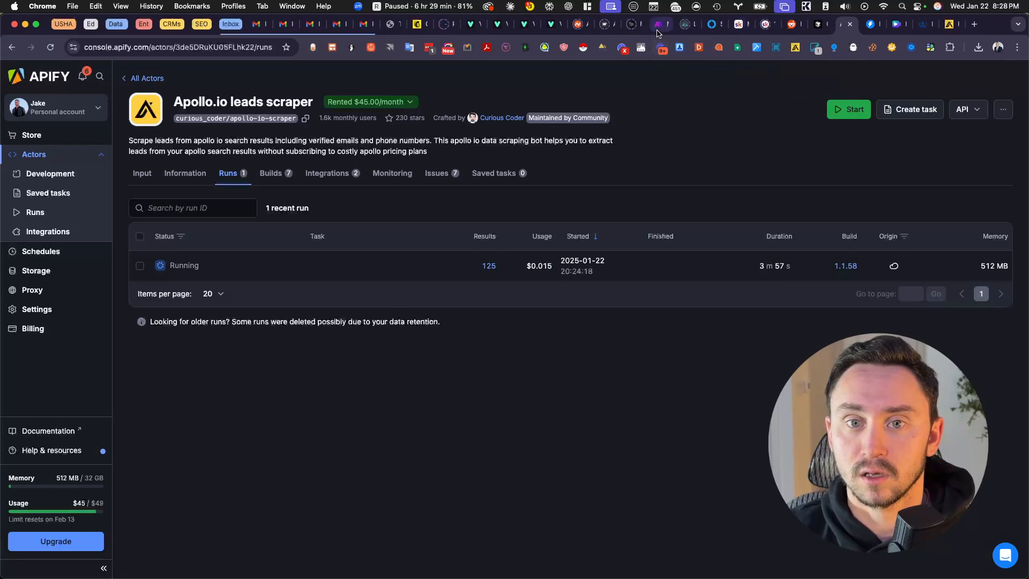
pyautogui.click(657, 27)
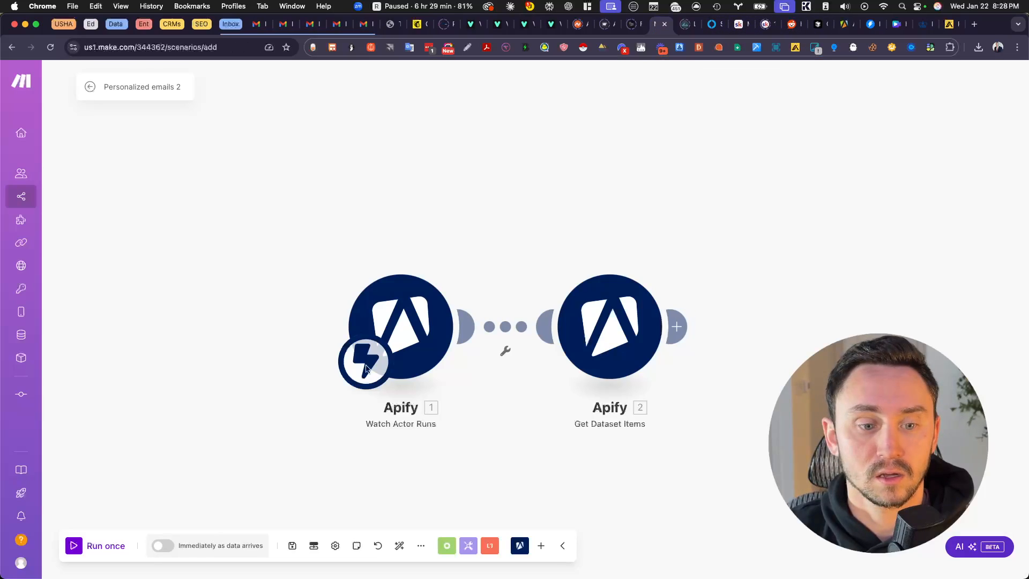
pyautogui.click(99, 546)
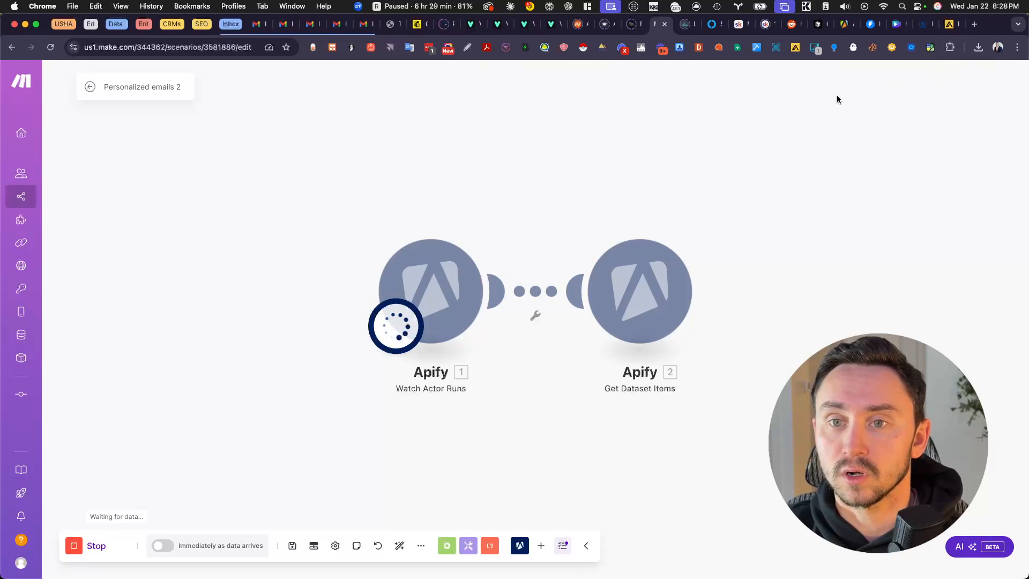
# Step: Switch to Apify, open the running Apollo.io leads scraper run and abort it
pyautogui.click(845, 26)
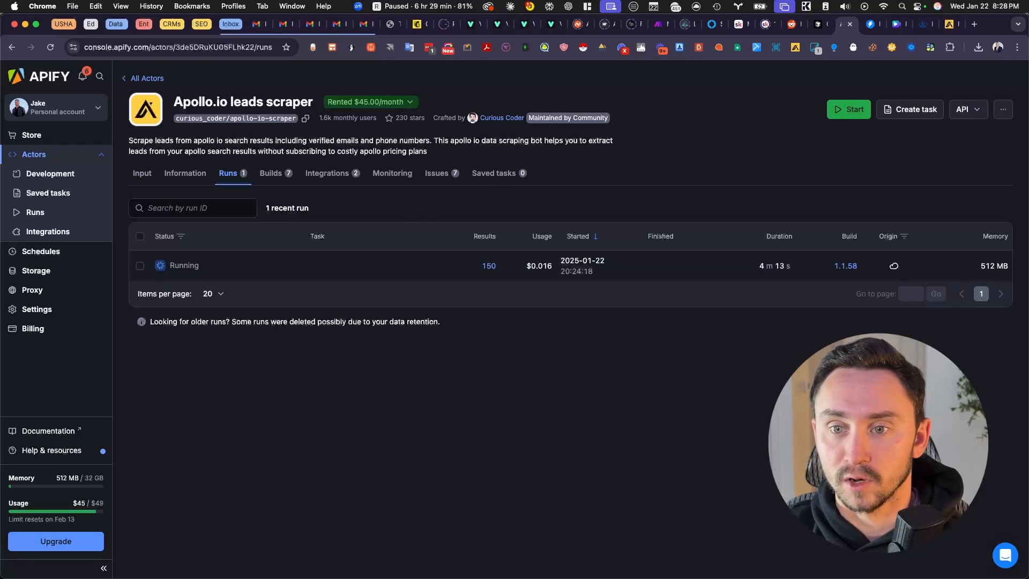
pyautogui.click(209, 265)
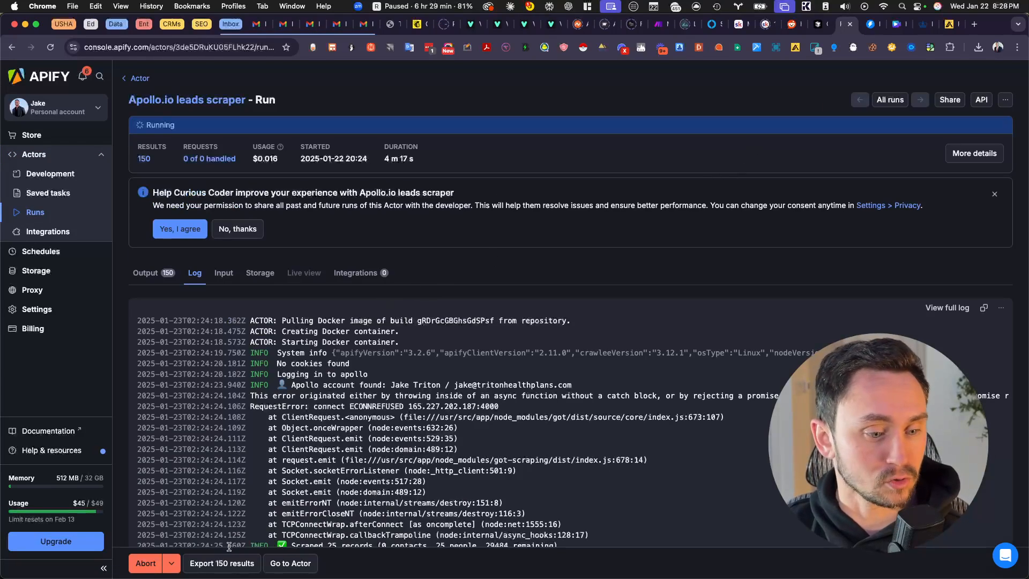
pyautogui.click(151, 566)
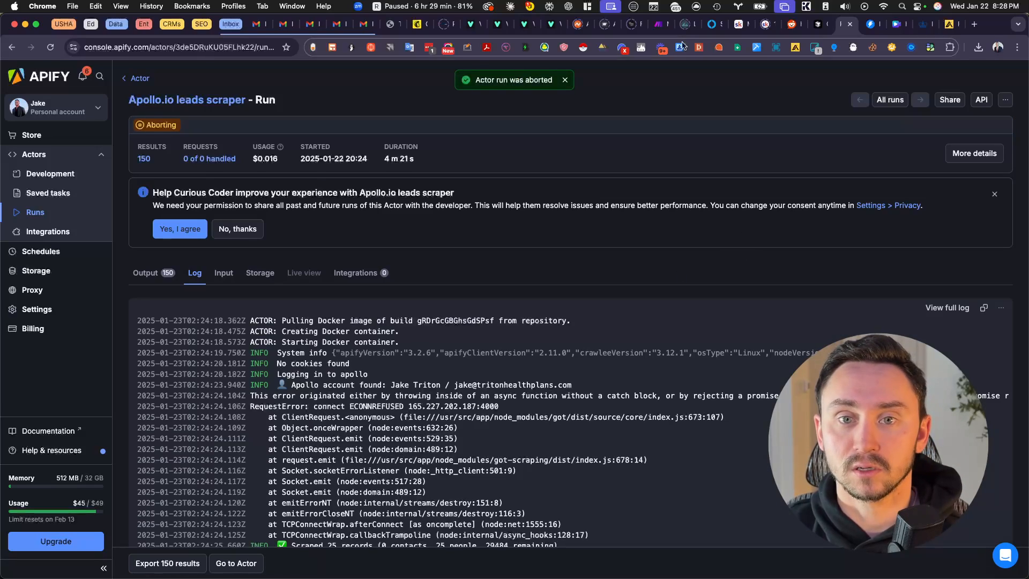
# Step: Switch to Make and inspect the first output bundle of Get Dataset Items, including the lead's contact and organization fields
pyautogui.click(658, 24)
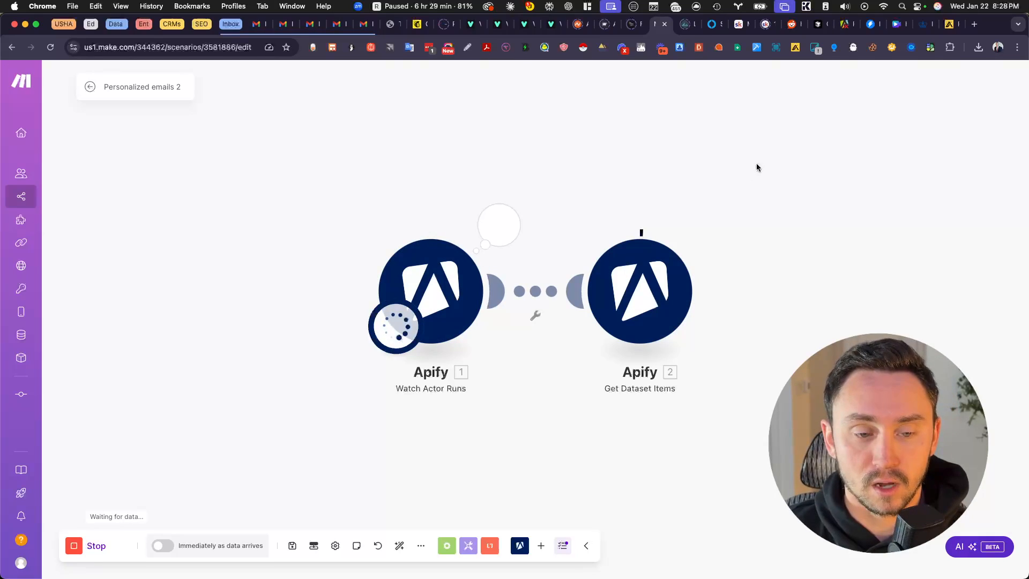
pyautogui.click(717, 227)
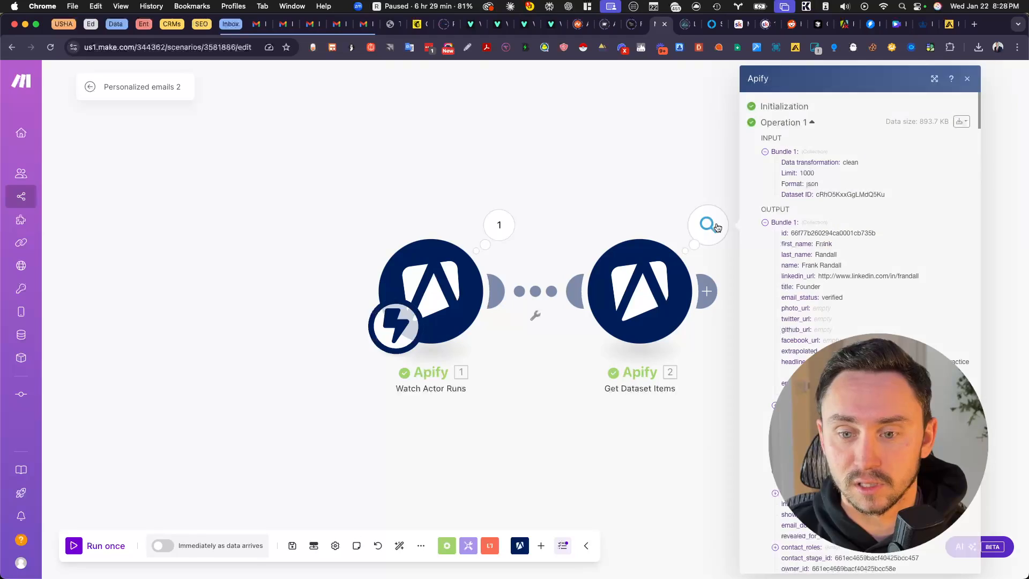
pyautogui.moveTo(905, 226); pyautogui.dragTo(911, 370)
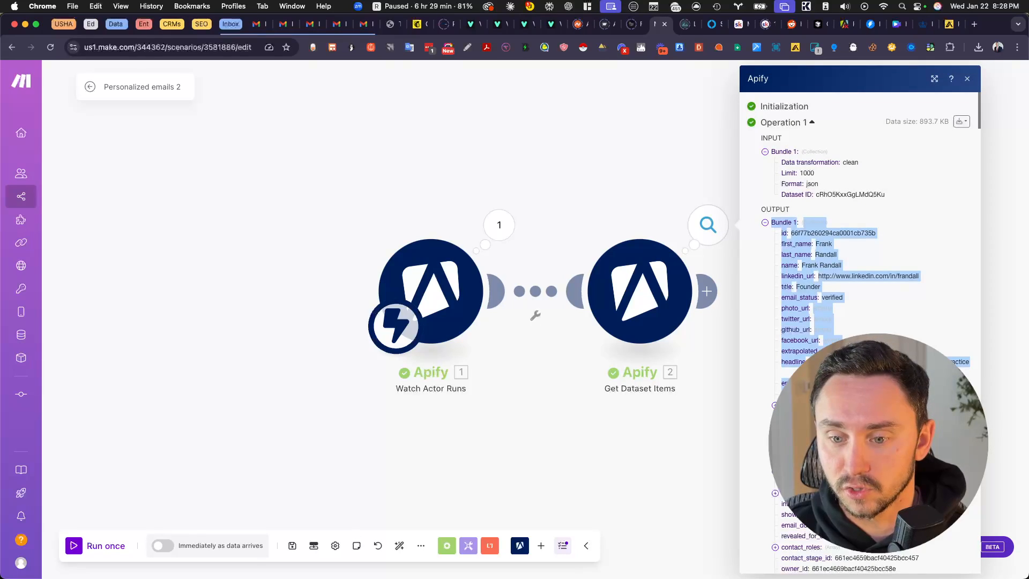
pyautogui.click(775, 448)
pyautogui.scroll(-3, 777, 448)
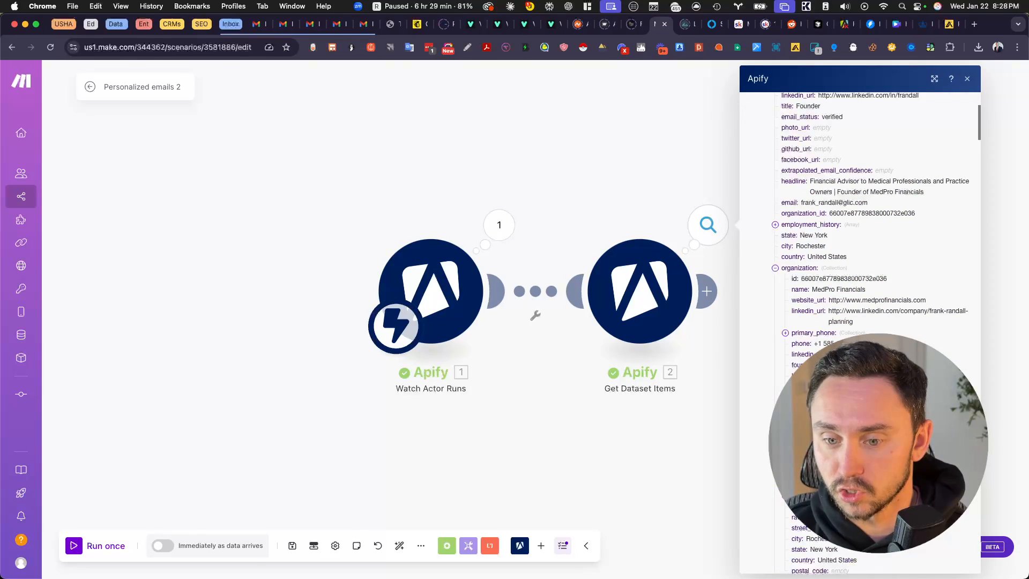
pyautogui.click(969, 81)
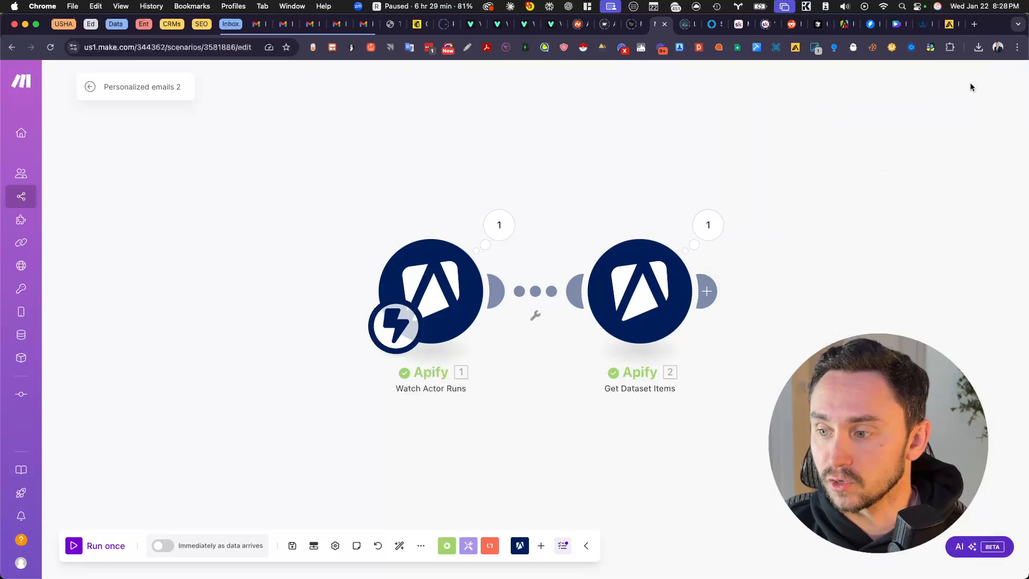
# Step: Review the remaining lead fields and the list of further output bundles returned by Get Dataset Items
pyautogui.moveTo(709, 300); pyautogui.dragTo(599, 282)
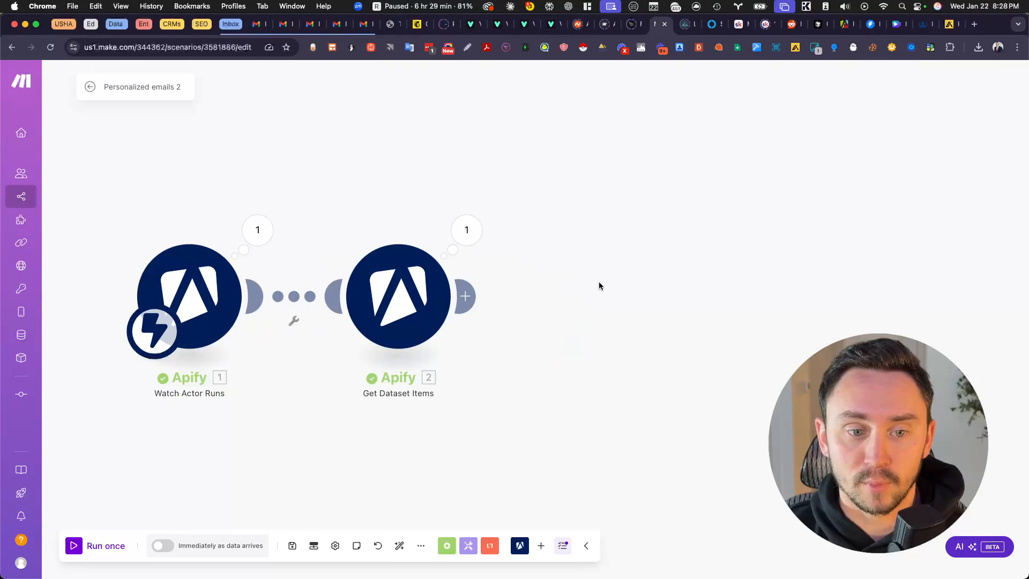
pyautogui.click(476, 232)
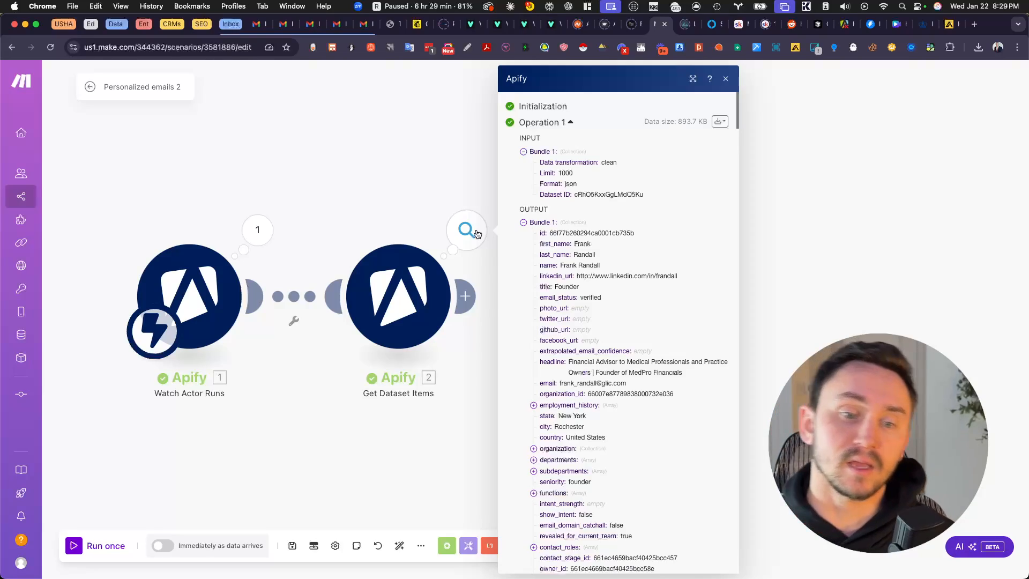
pyautogui.scroll(-20, 619, 300)
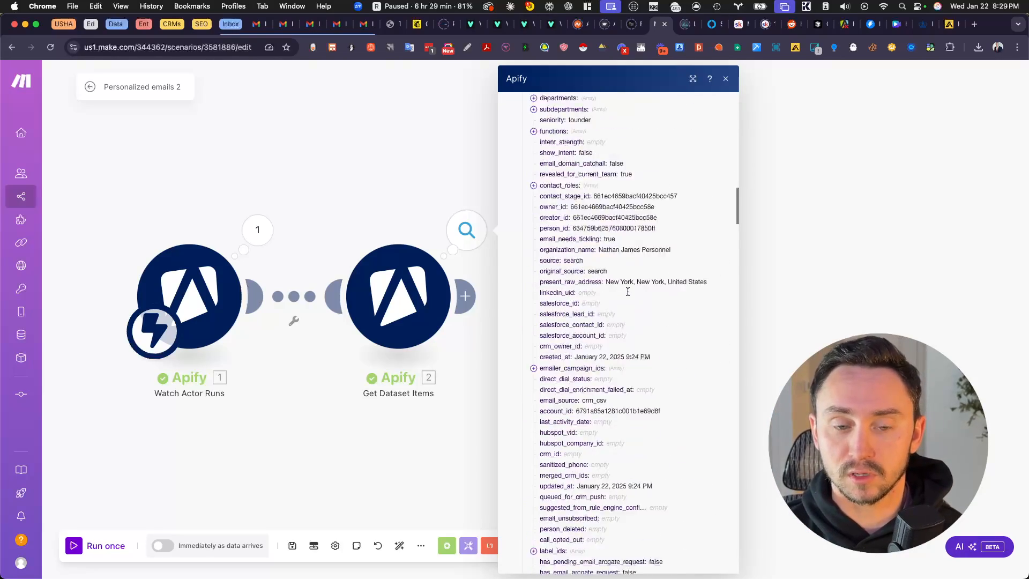
pyautogui.scroll(-20, 619, 301)
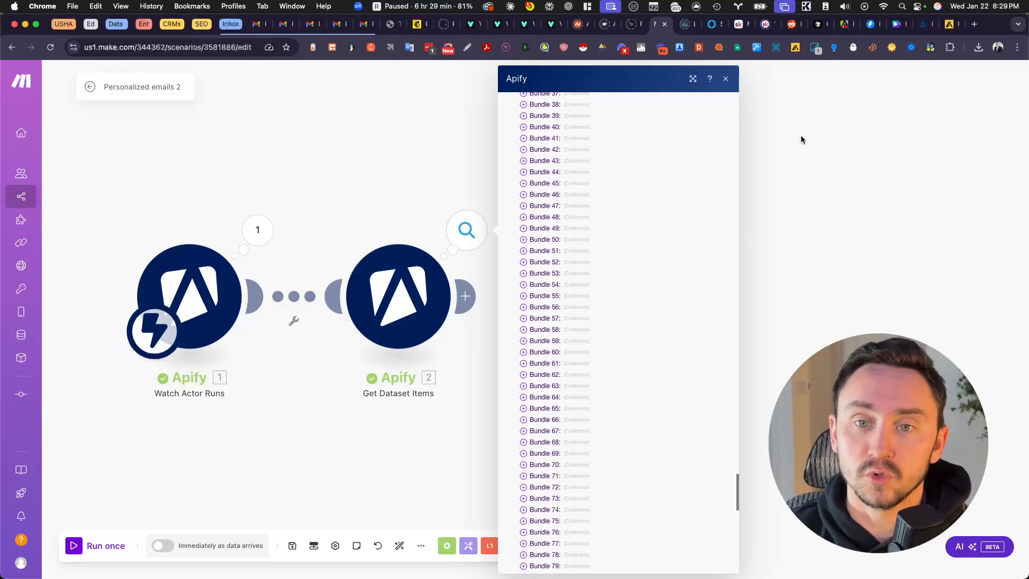
pyautogui.click(727, 80)
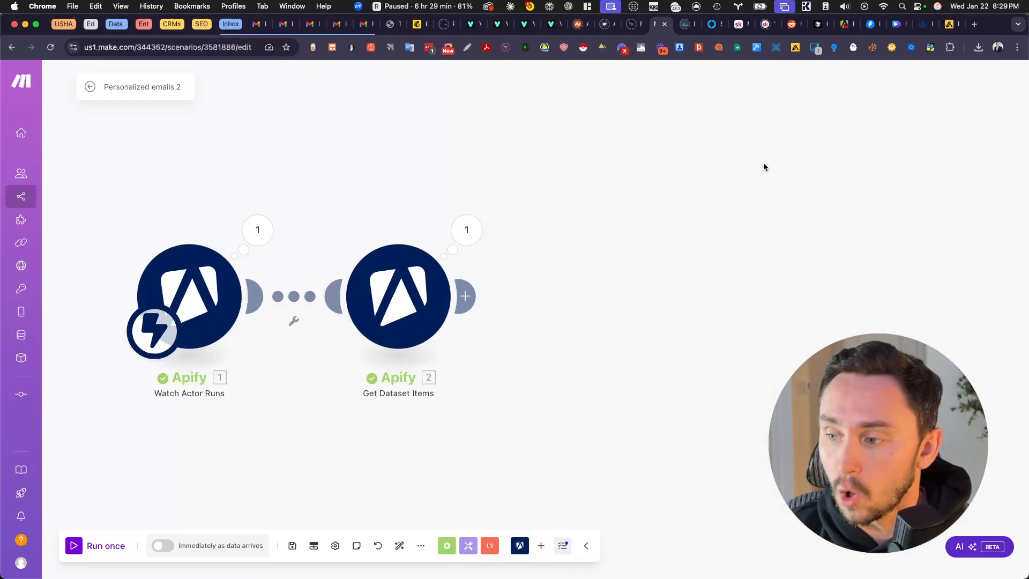
pyautogui.click(470, 299)
pyautogui.scroll(-2, 761, 348)
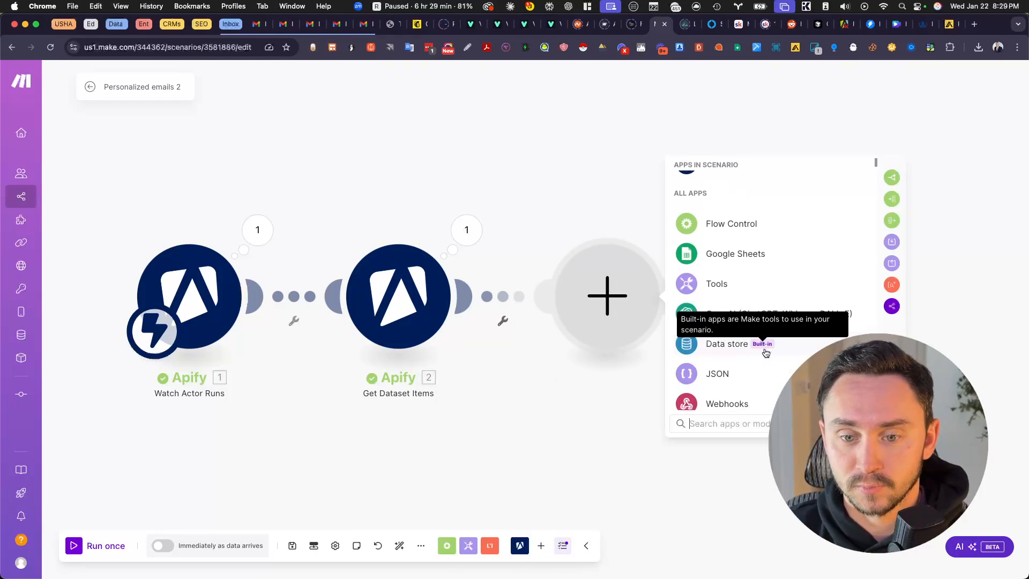
pyautogui.click(755, 291)
pyautogui.scroll(-5, 819, 298)
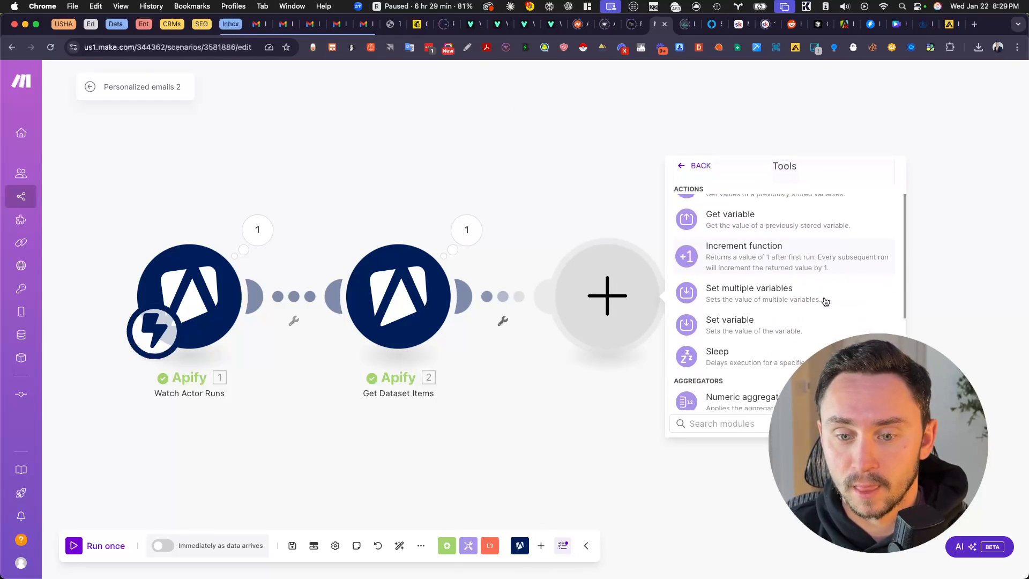
pyautogui.click(767, 292)
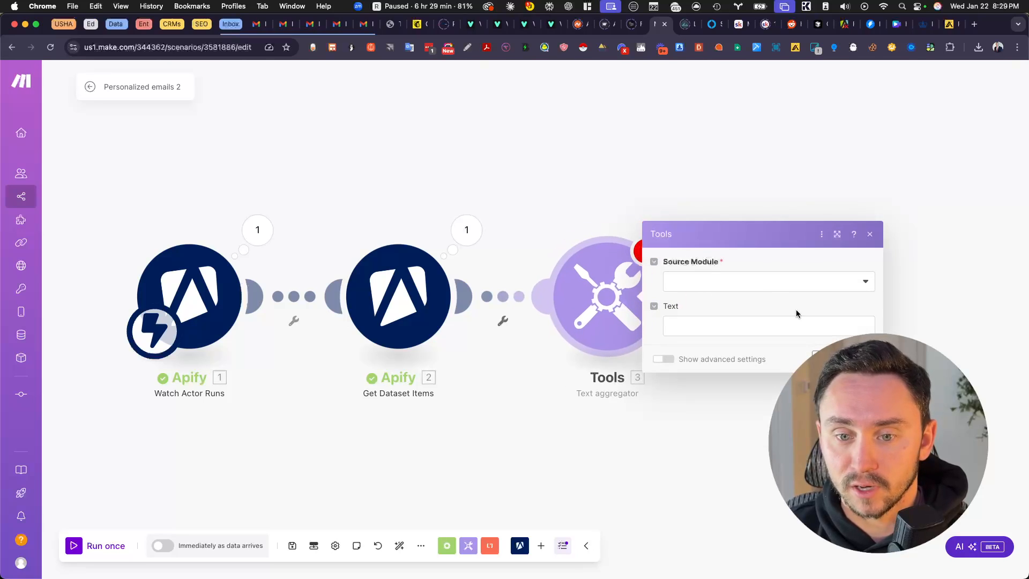
pyautogui.click(752, 279)
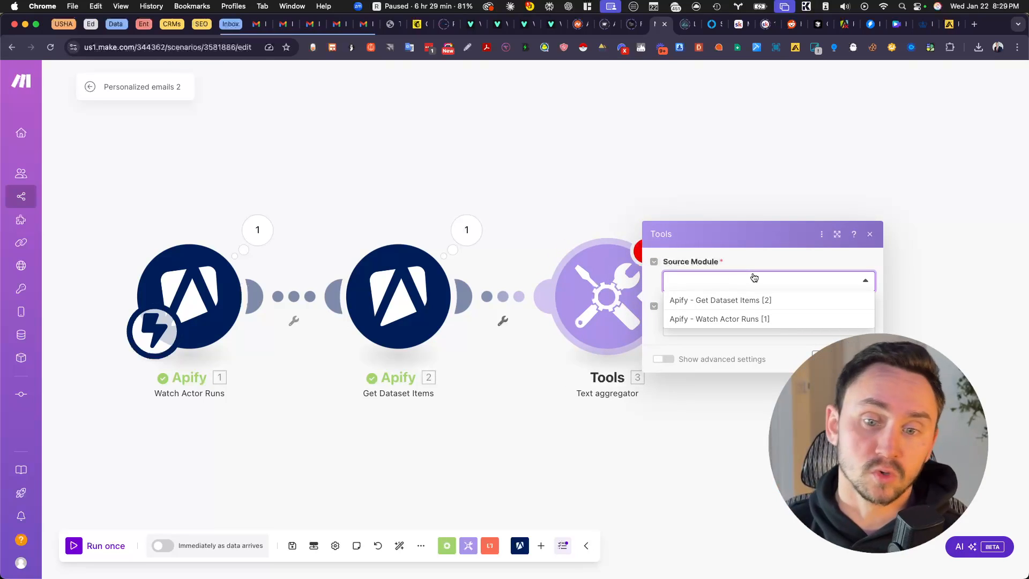
pyautogui.click(745, 301)
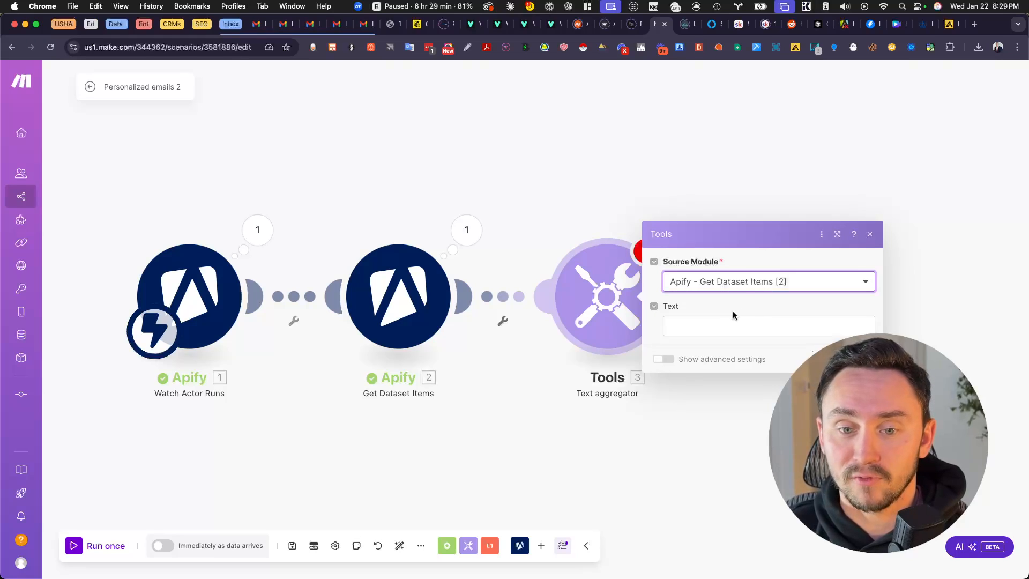
pyautogui.click(721, 328)
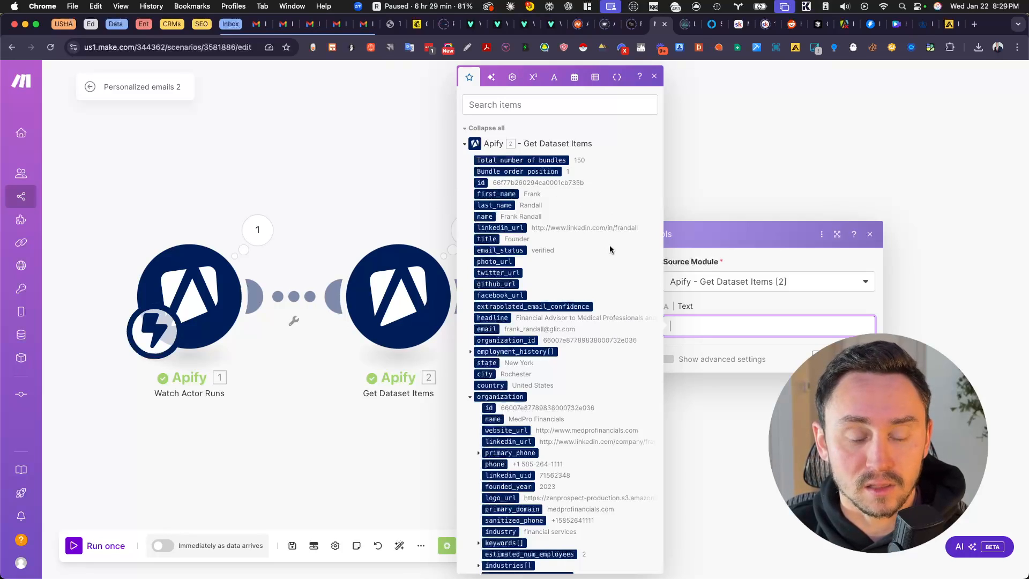
pyautogui.scroll(-9, 619, 345)
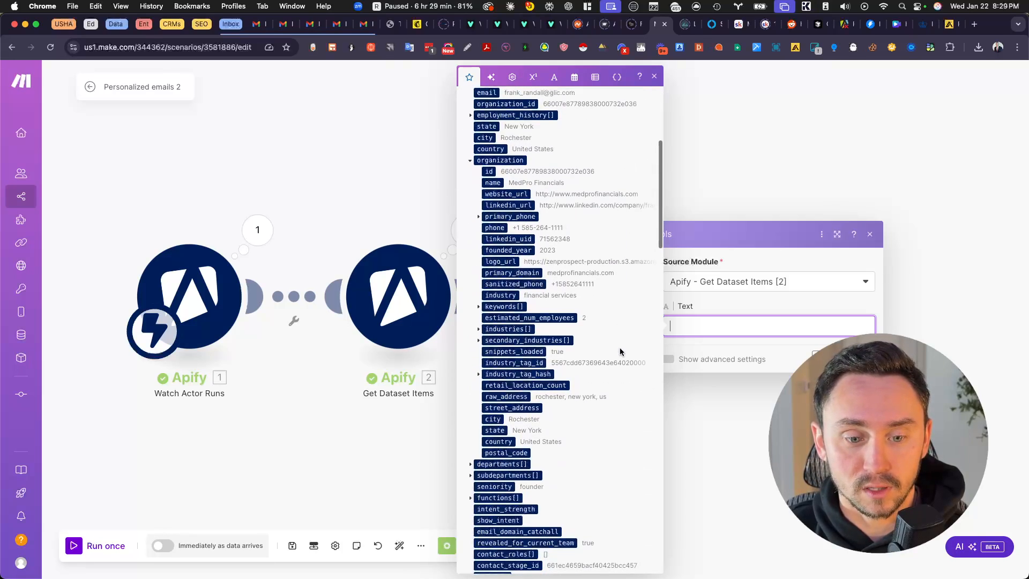
pyautogui.scroll(-5, 616, 349)
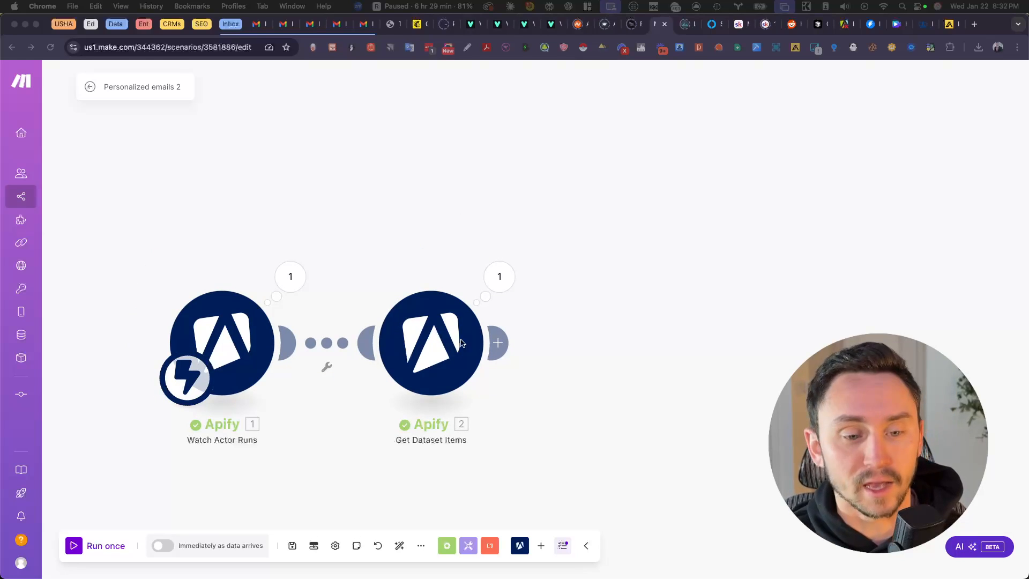
# Step: Add a Tools Text aggregator after Get Dataset Items and set its source module to Apify - Get Dataset Items [2]
pyautogui.click(498, 343)
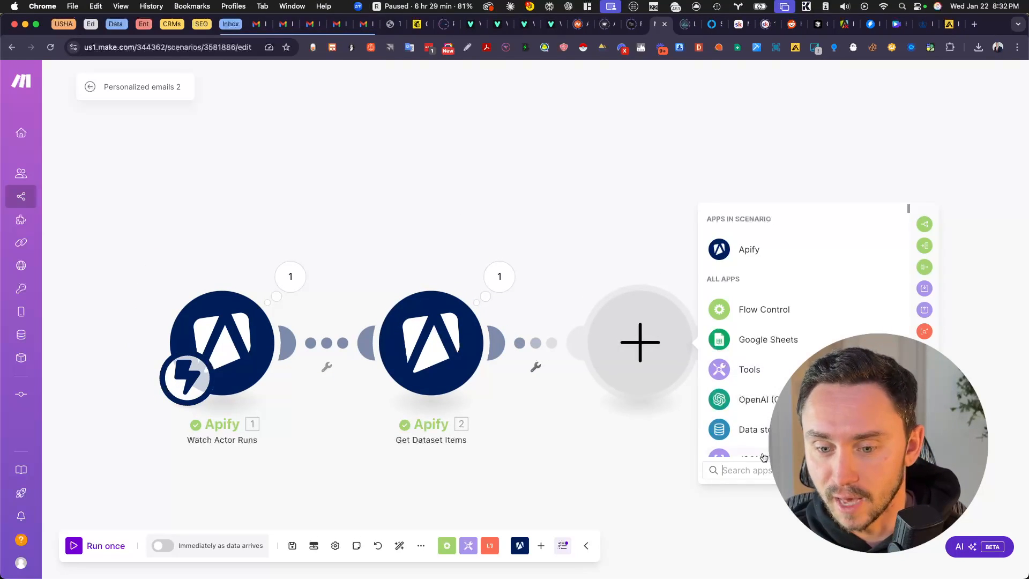
pyautogui.click(742, 364)
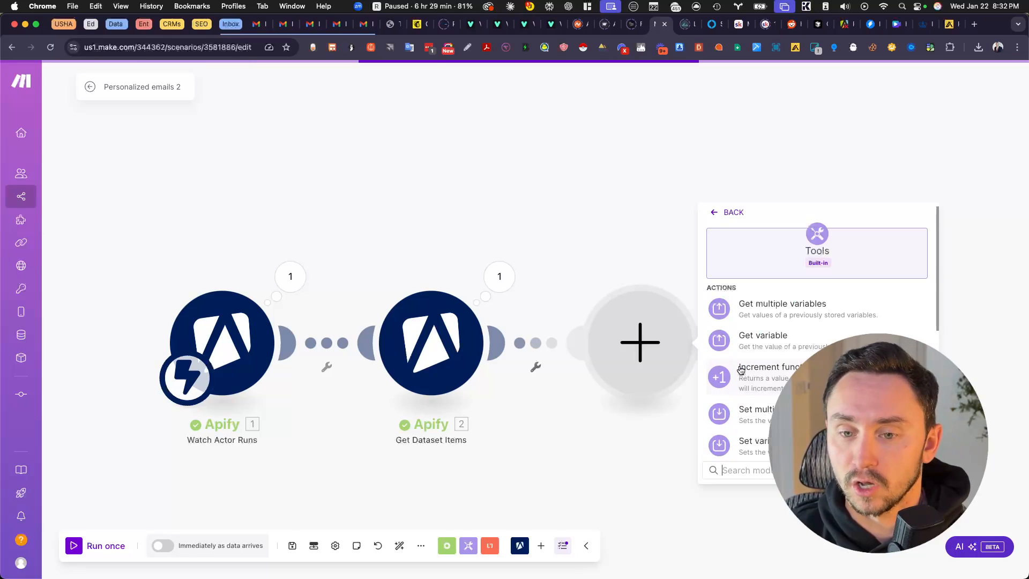
pyautogui.scroll(-2, 763, 435)
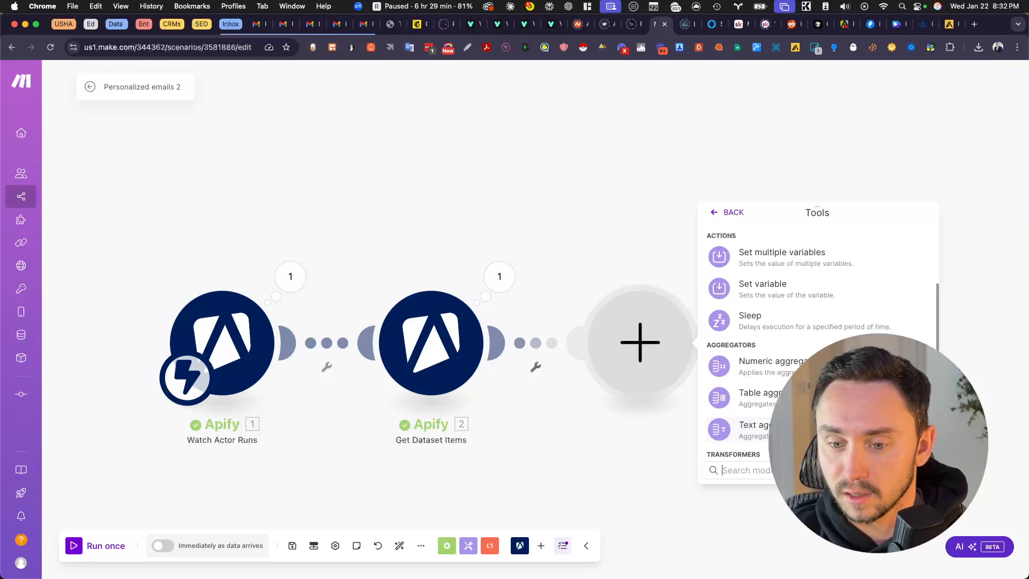
pyautogui.click(750, 429)
pyautogui.click(832, 327)
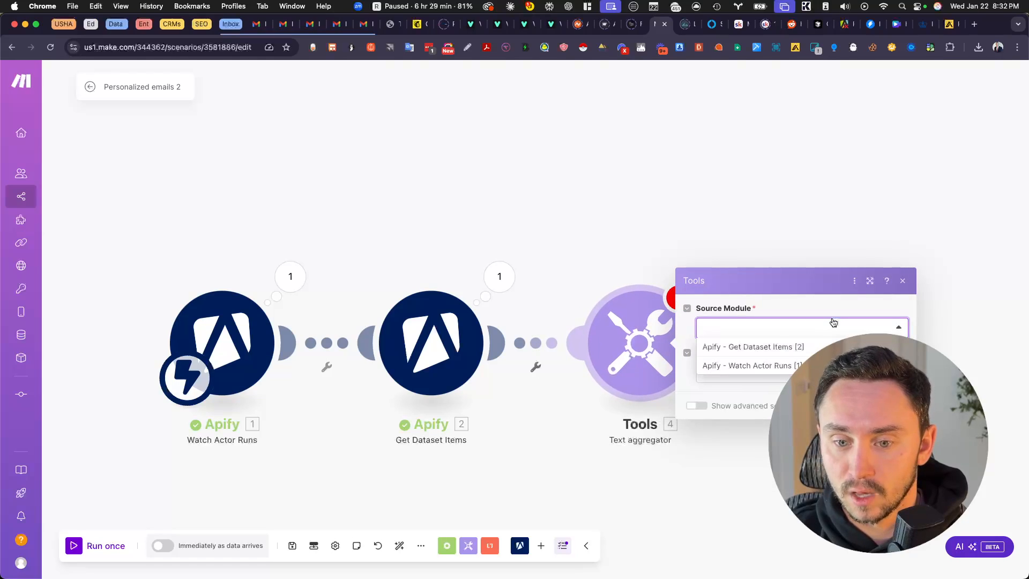
pyautogui.click(756, 348)
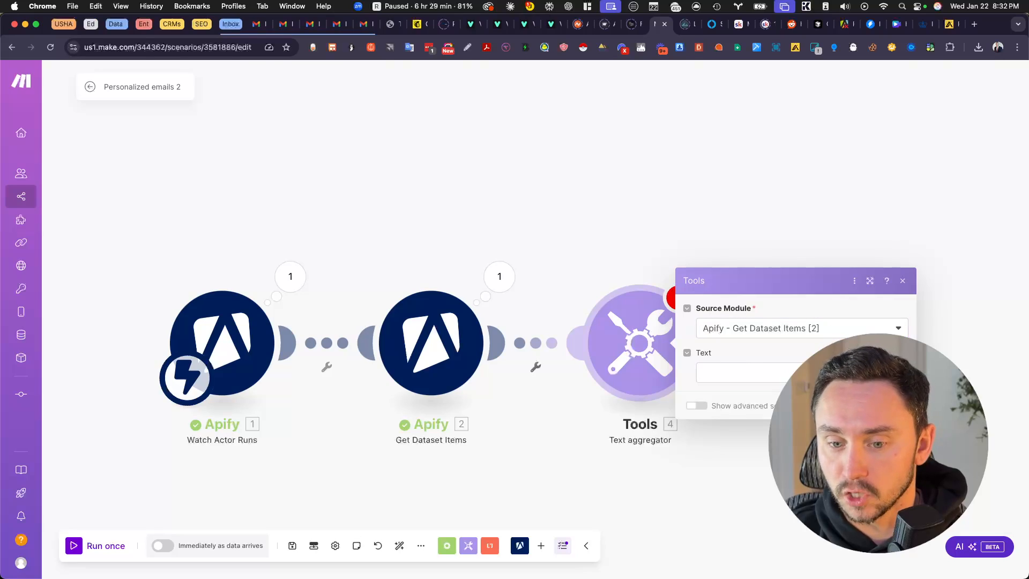
# Step: Show the Text aggregator's advanced settings and set the row separator to Other with a comma as the separator
pyautogui.click(696, 405)
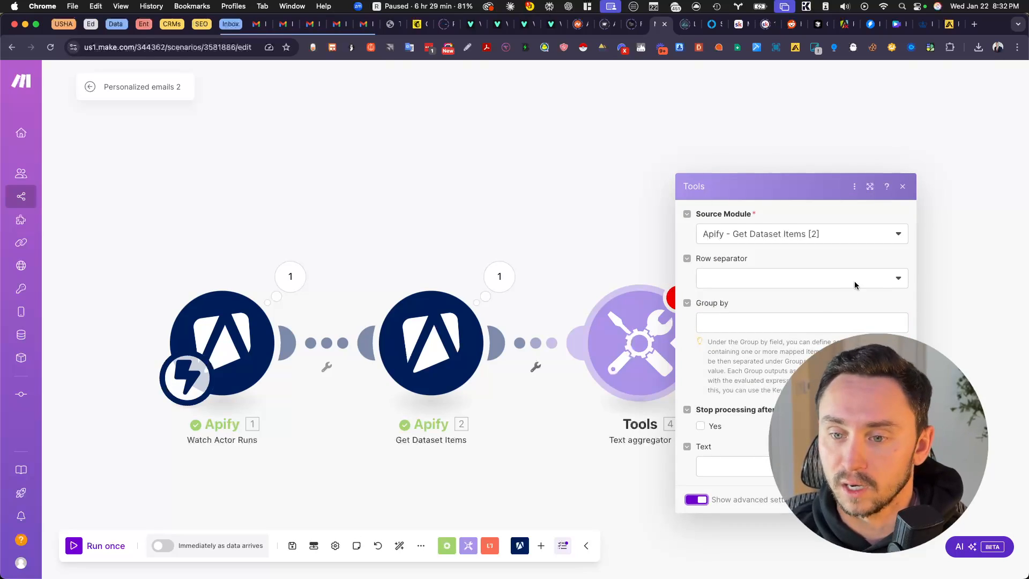
pyautogui.click(808, 279)
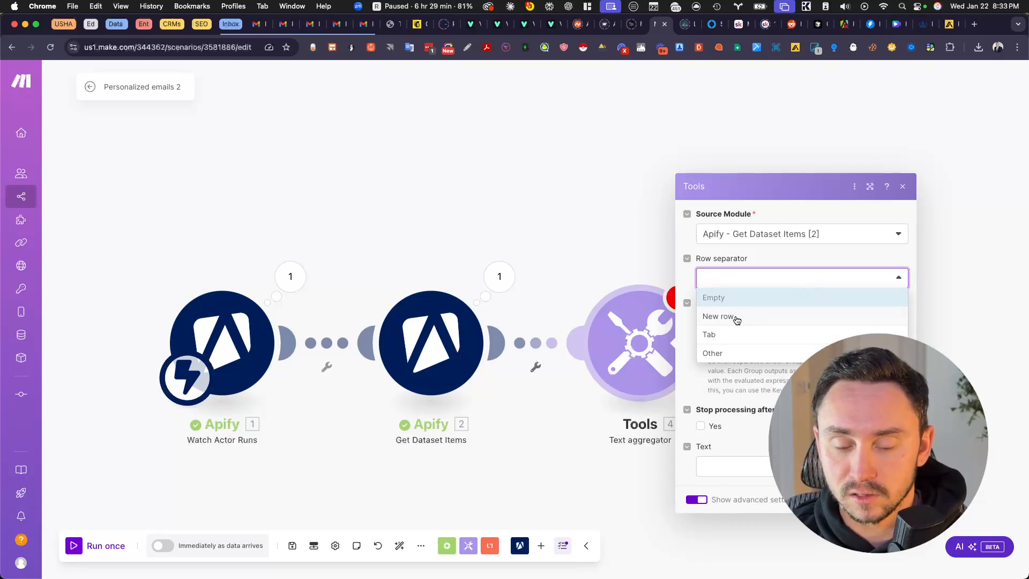
pyautogui.click(726, 277)
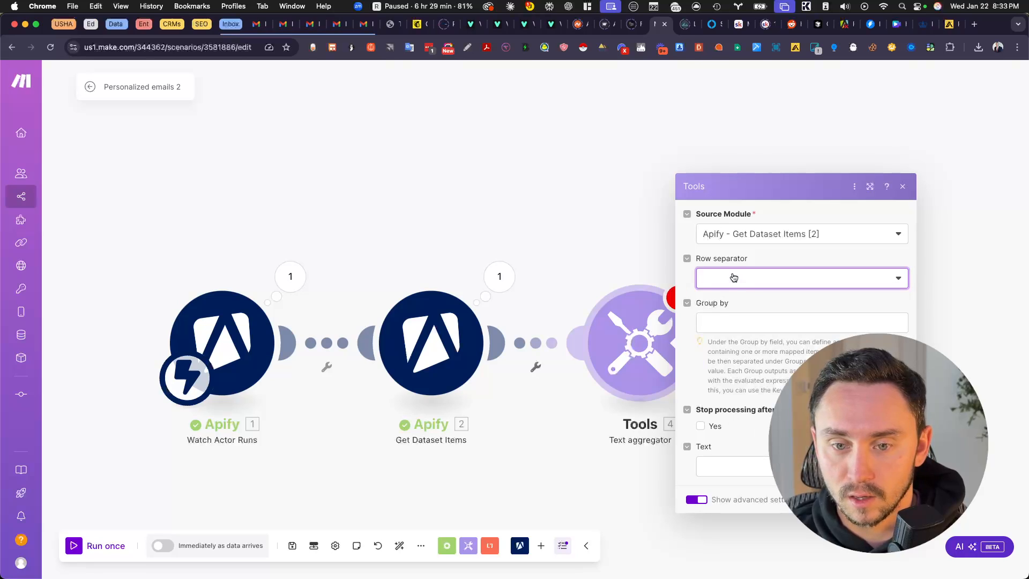
pyautogui.click(726, 277)
pyautogui.click(718, 360)
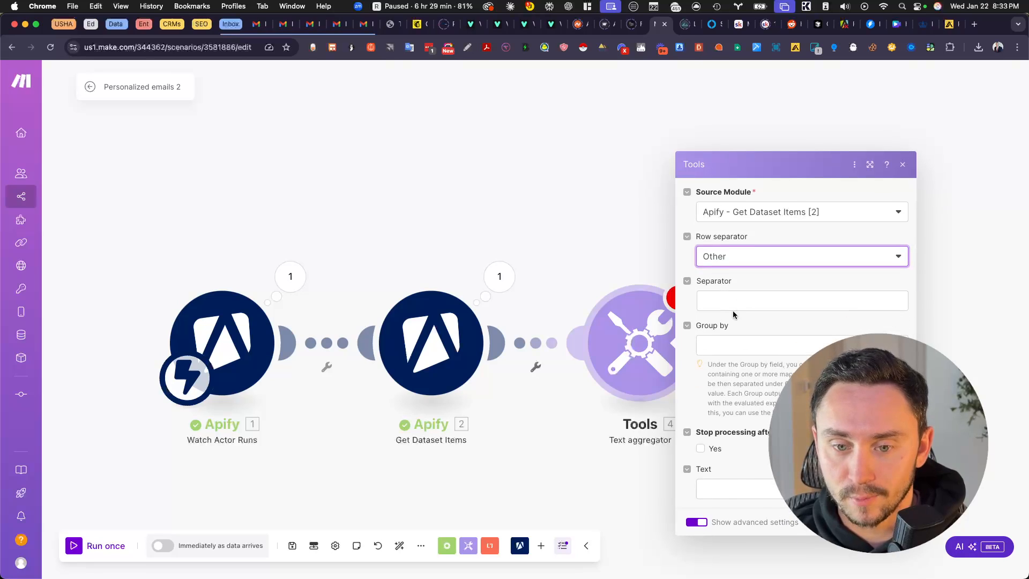
pyautogui.click(737, 305)
pyautogui.write(',')
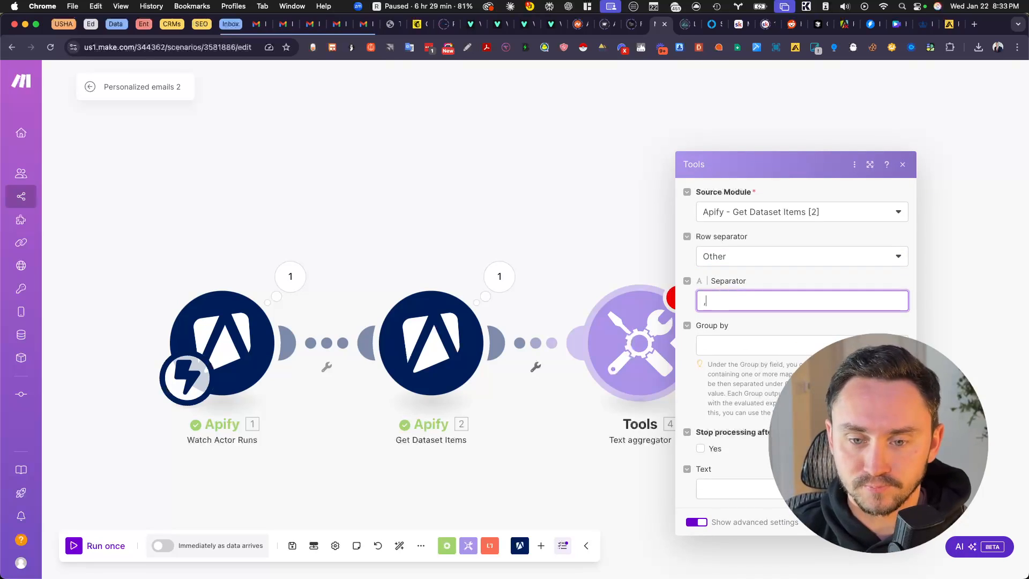
pyautogui.click(775, 342)
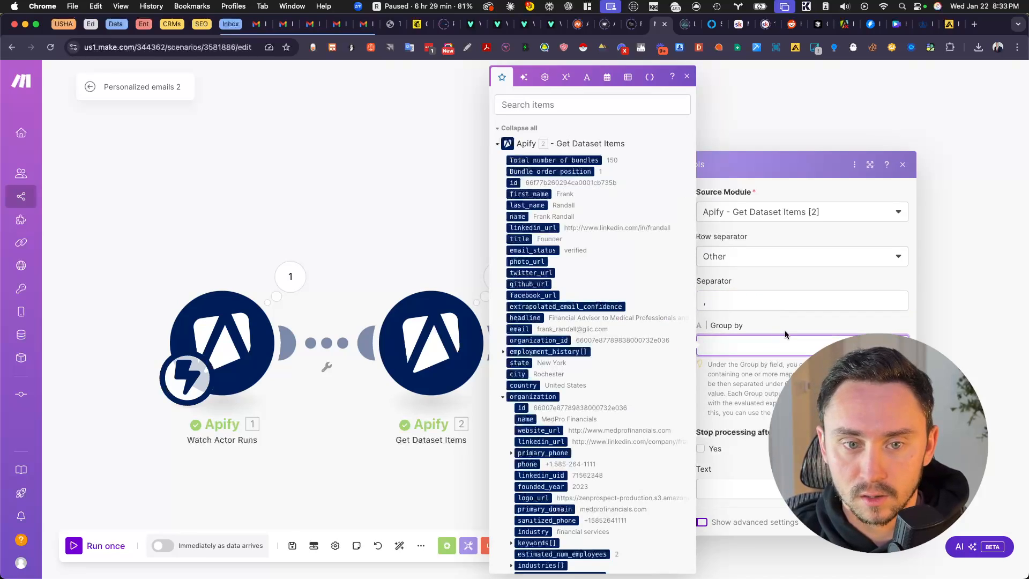
pyautogui.click(767, 474)
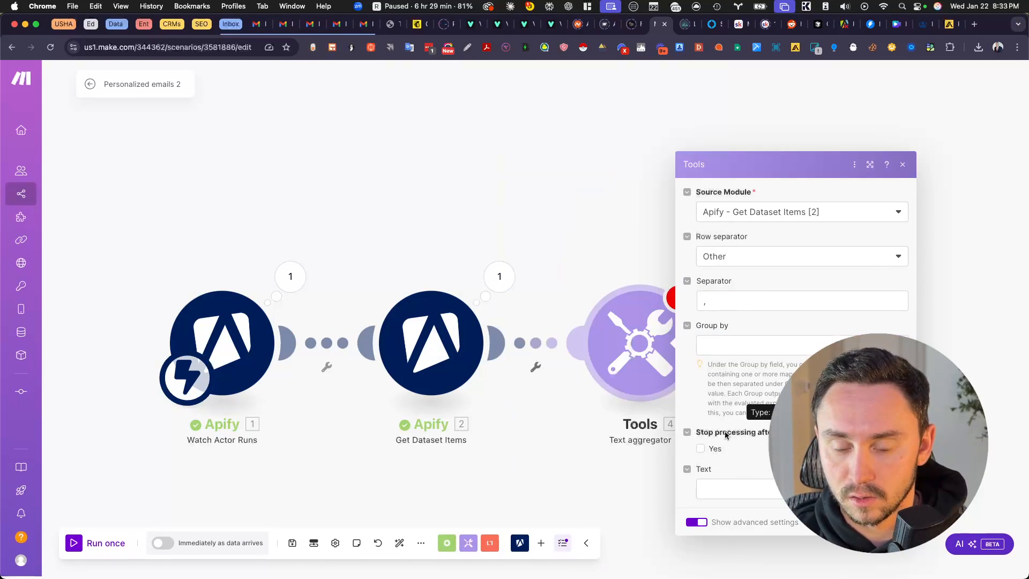
# Step: Map first_name, title, headline, city and country from Get Dataset Items into the Text aggregator's Text field
pyautogui.click(781, 494)
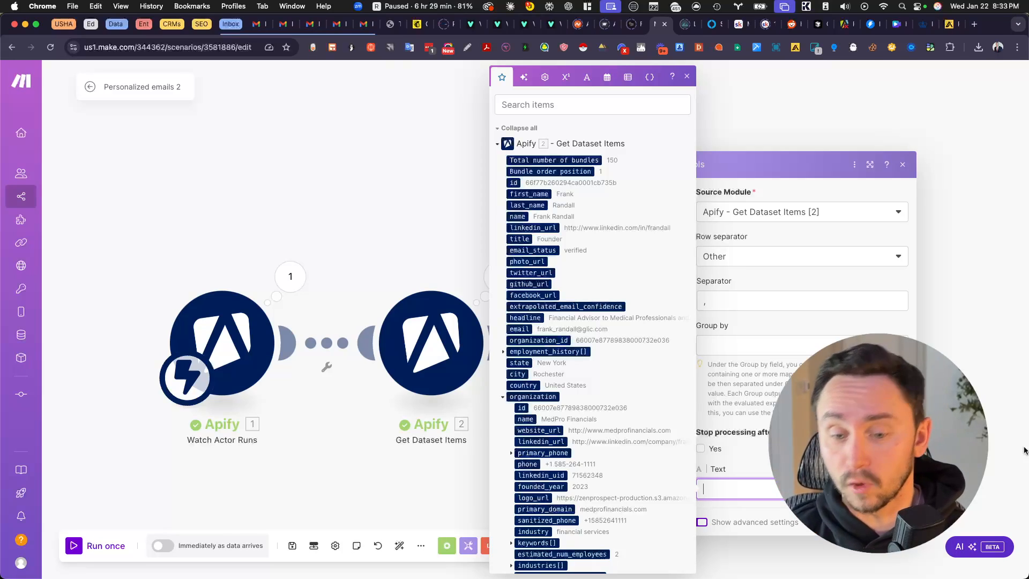
pyautogui.click(527, 194)
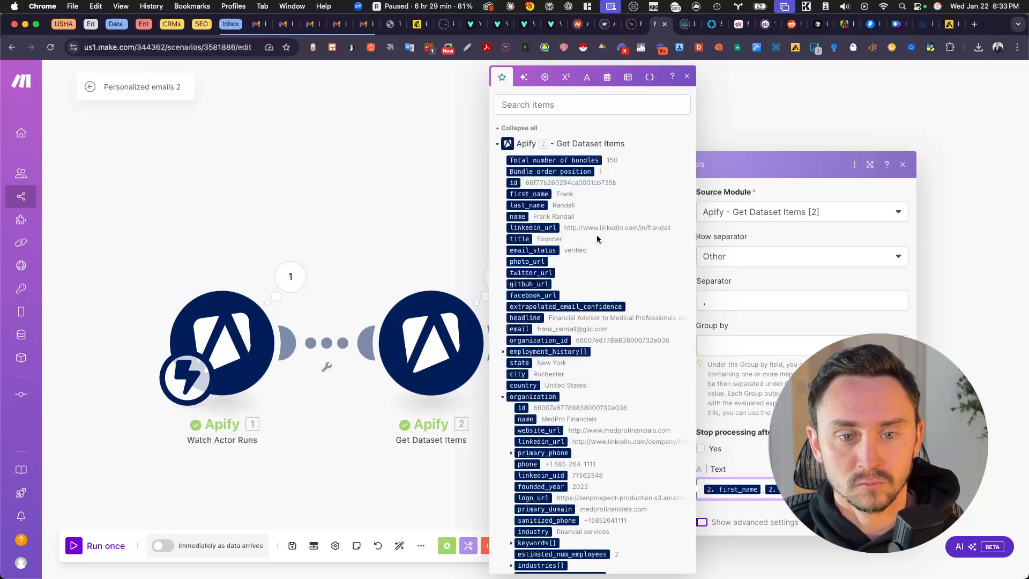
pyautogui.click(510, 241)
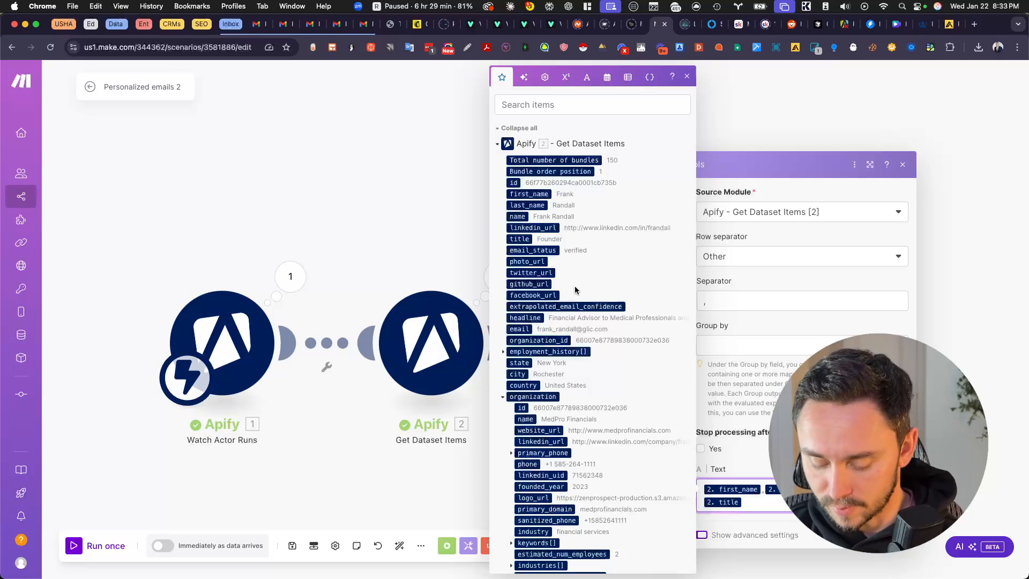
pyautogui.click(521, 318)
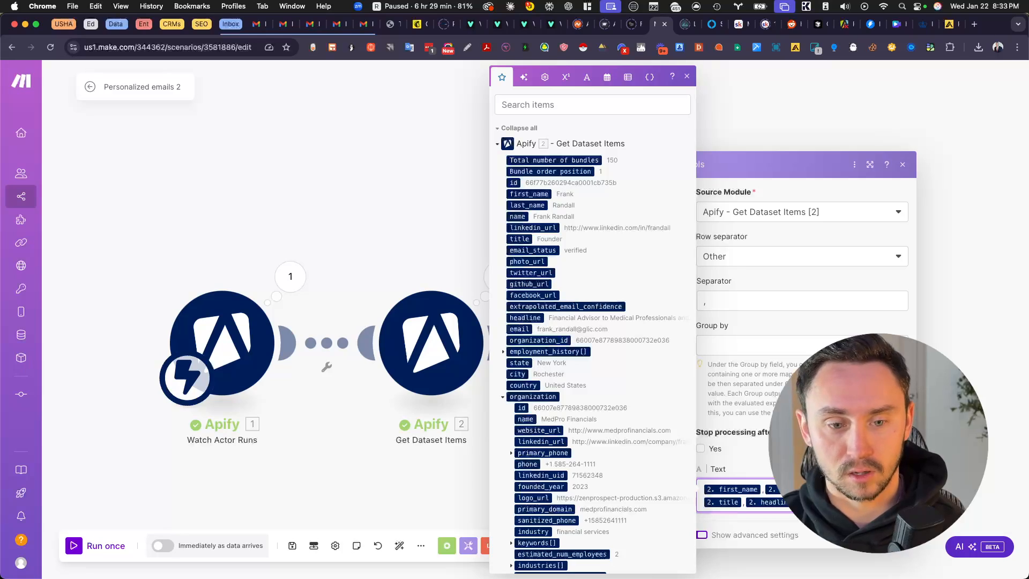
pyautogui.click(518, 373)
pyautogui.click(524, 384)
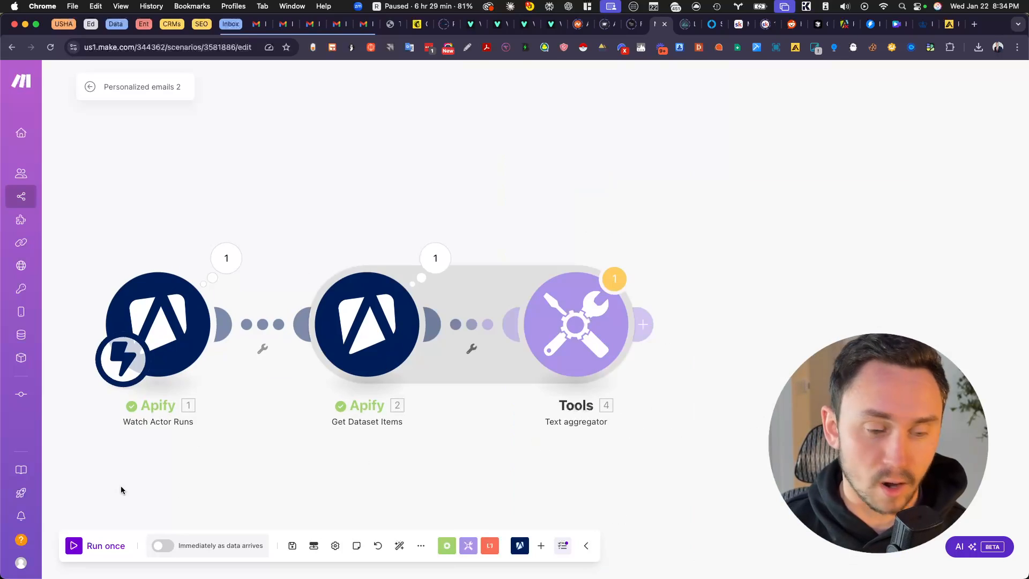
# Step: Run the scenario once despite the transformer warning, and abort the active actor run in the Apify console
pyautogui.click(92, 546)
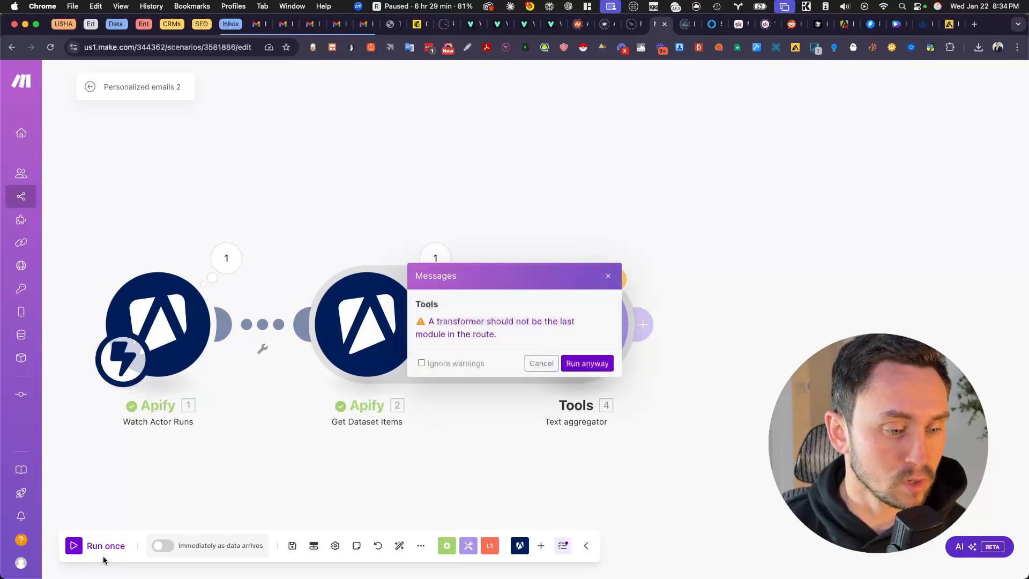
pyautogui.click(593, 364)
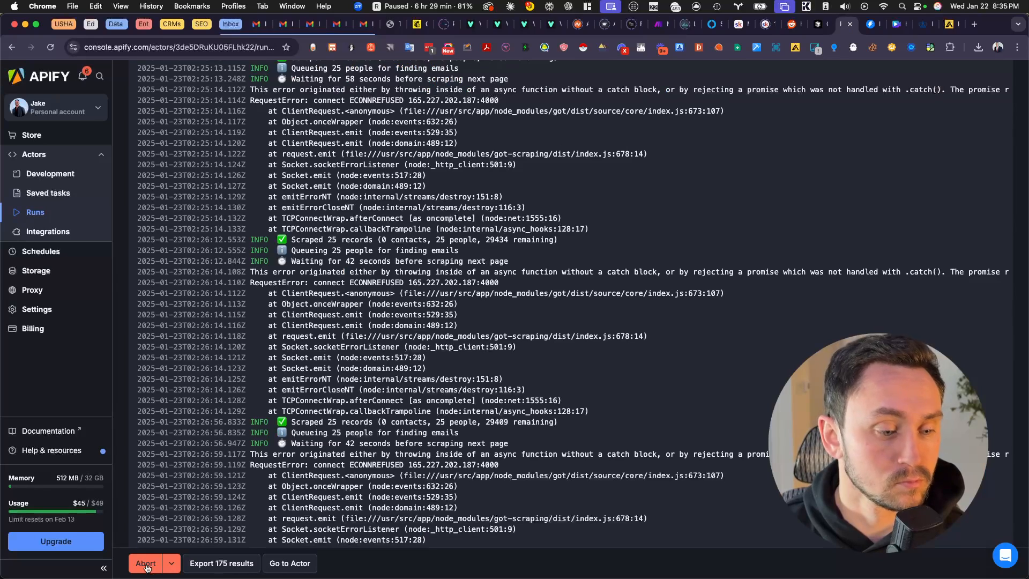
pyautogui.click(145, 562)
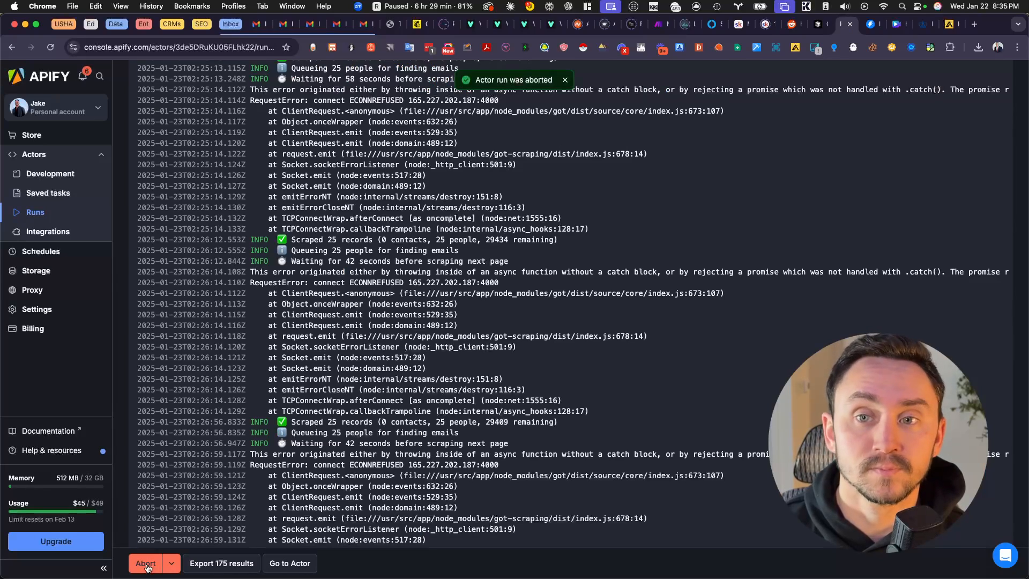
# Step: Return to the Make scenario and inspect the aggregated text of Bundles 1 and 2 in the Text aggregator's run details
pyautogui.click(658, 24)
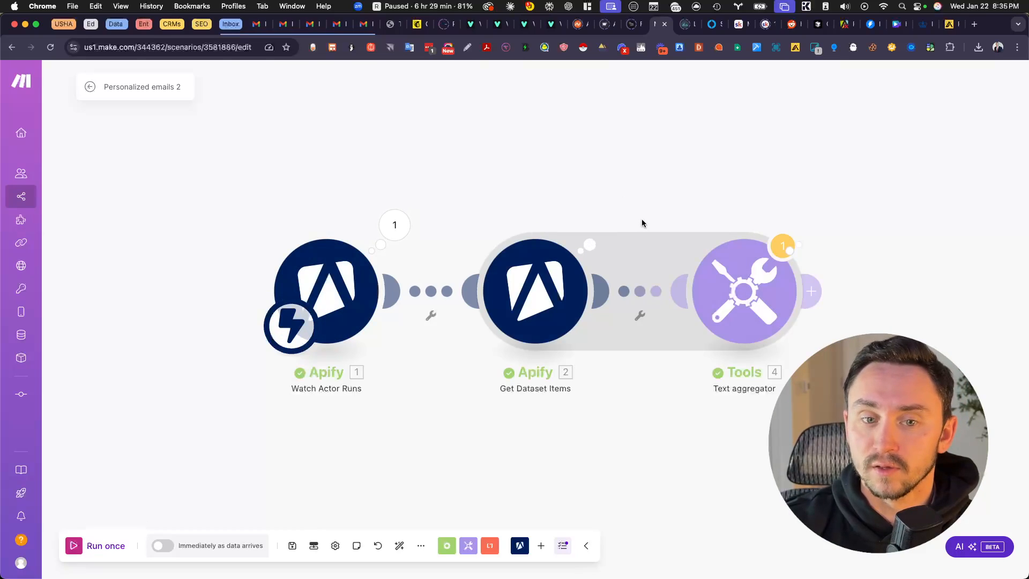
pyautogui.click(814, 226)
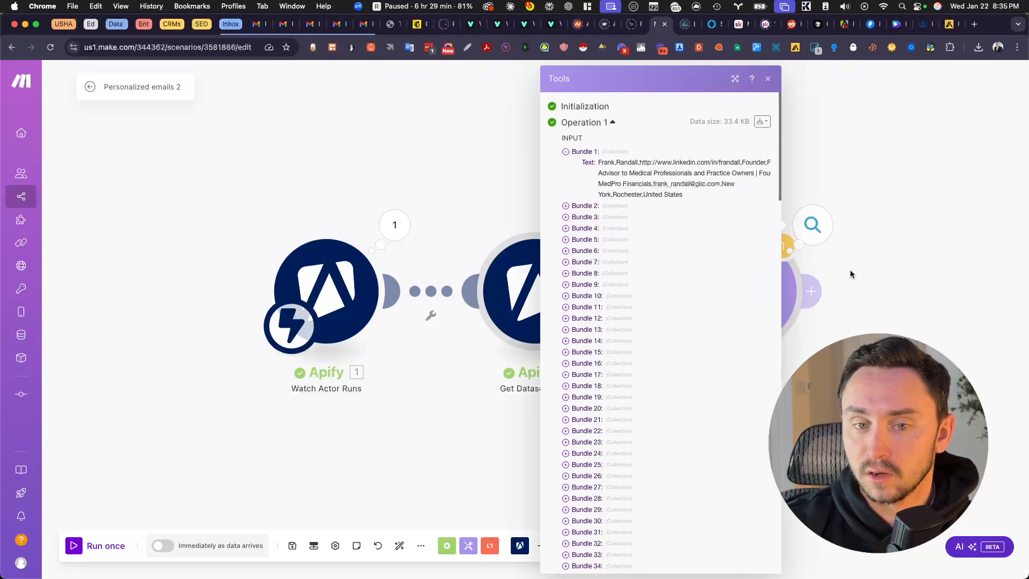
pyautogui.click(585, 206)
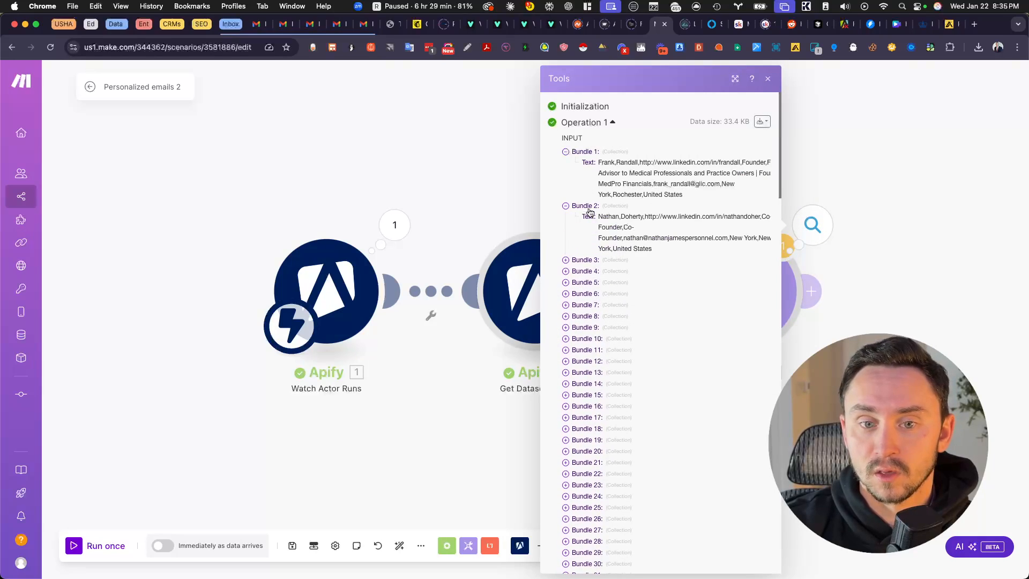
pyautogui.moveTo(751, 239); pyautogui.dragTo(636, 217)
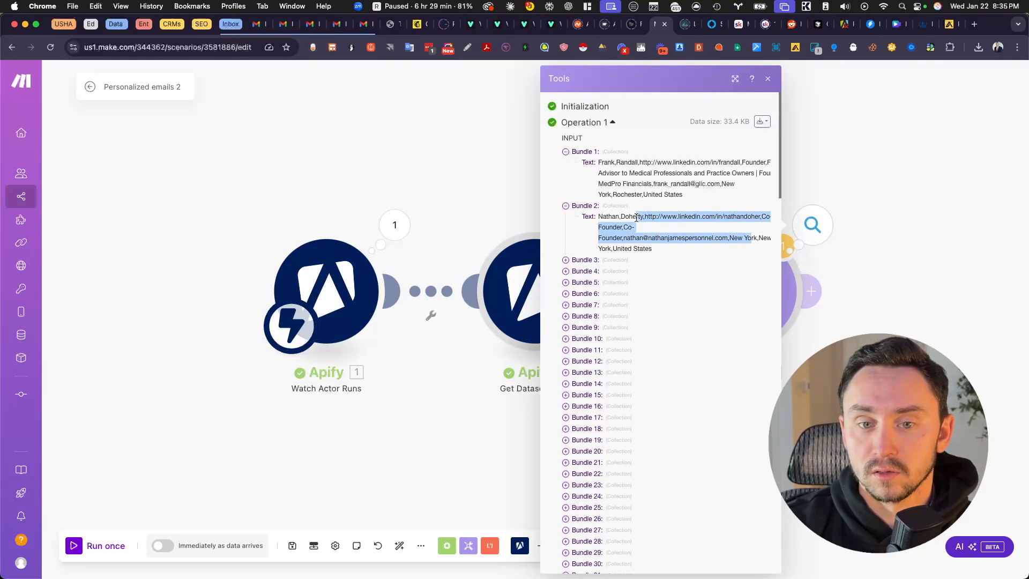
pyautogui.click(665, 242)
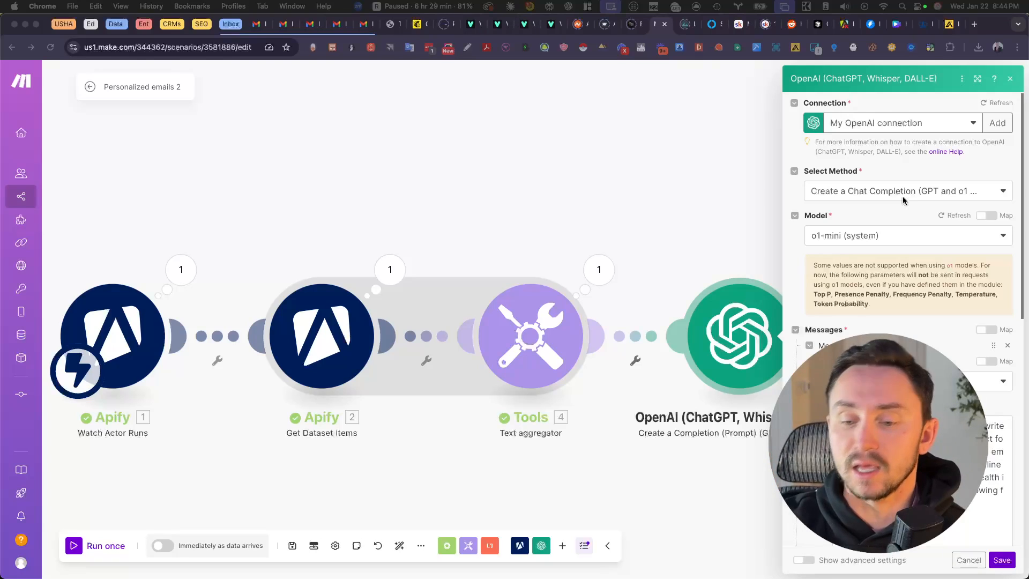
# Step: Review the OpenAI module's model, message roles and prompt, including the JSON example format with its personalization field
pyautogui.scroll(-5, 903, 200)
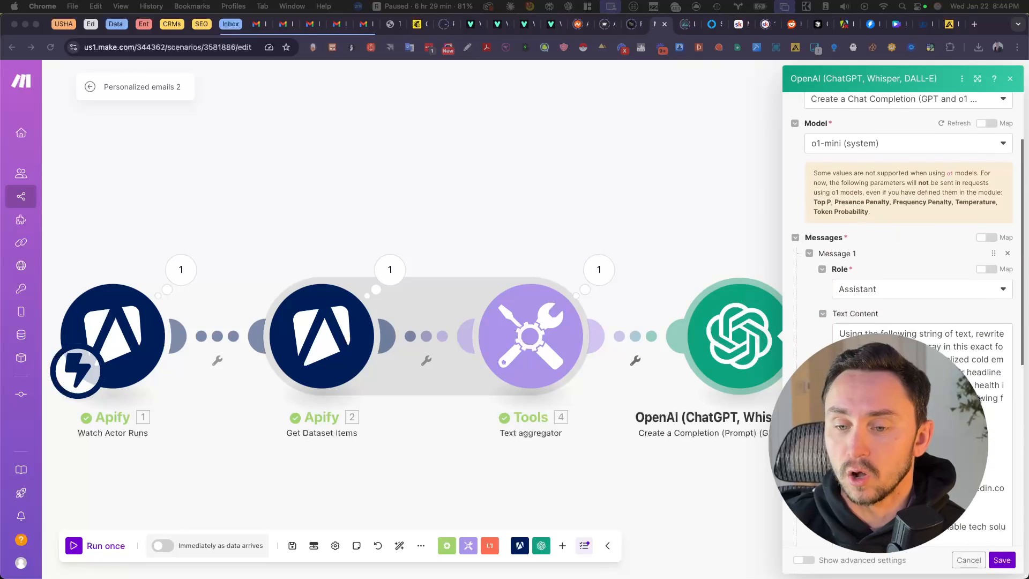
pyautogui.scroll(2, 947, 187)
pyautogui.scroll(2, 938, 188)
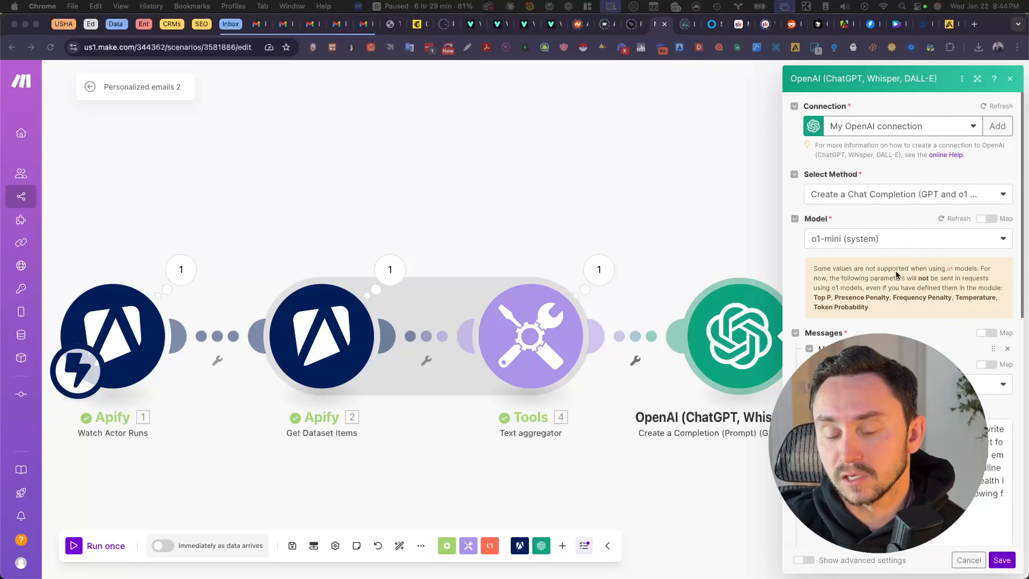
pyautogui.scroll(-3, 905, 284)
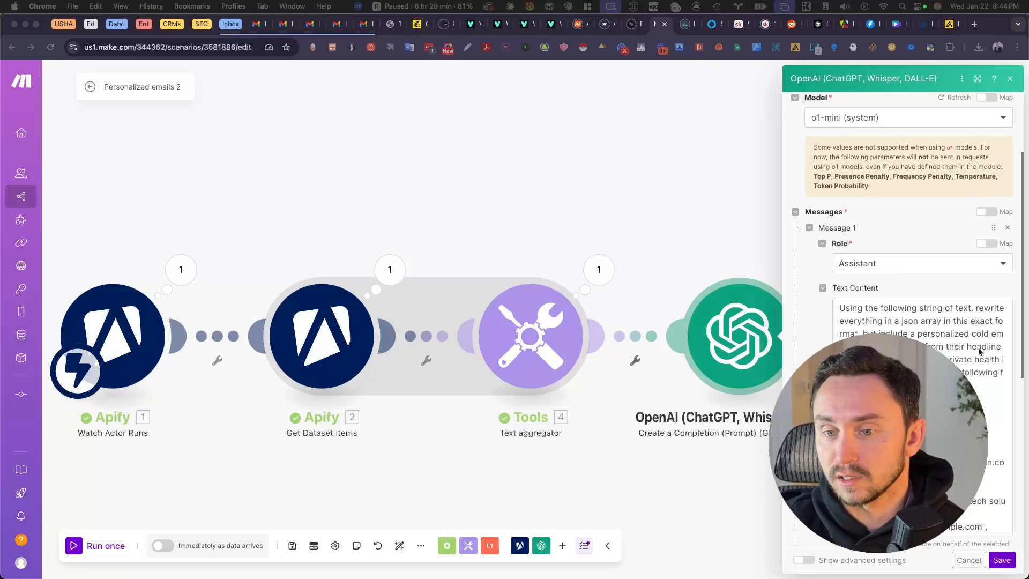
pyautogui.scroll(-5, 911, 214)
pyautogui.scroll(-1, 922, 214)
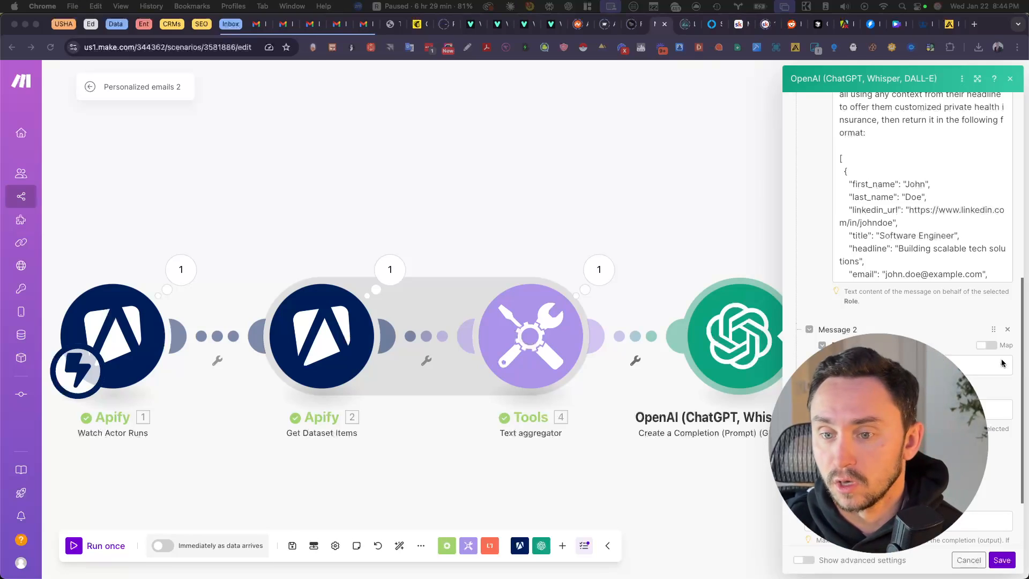
pyautogui.scroll(5, 911, 294)
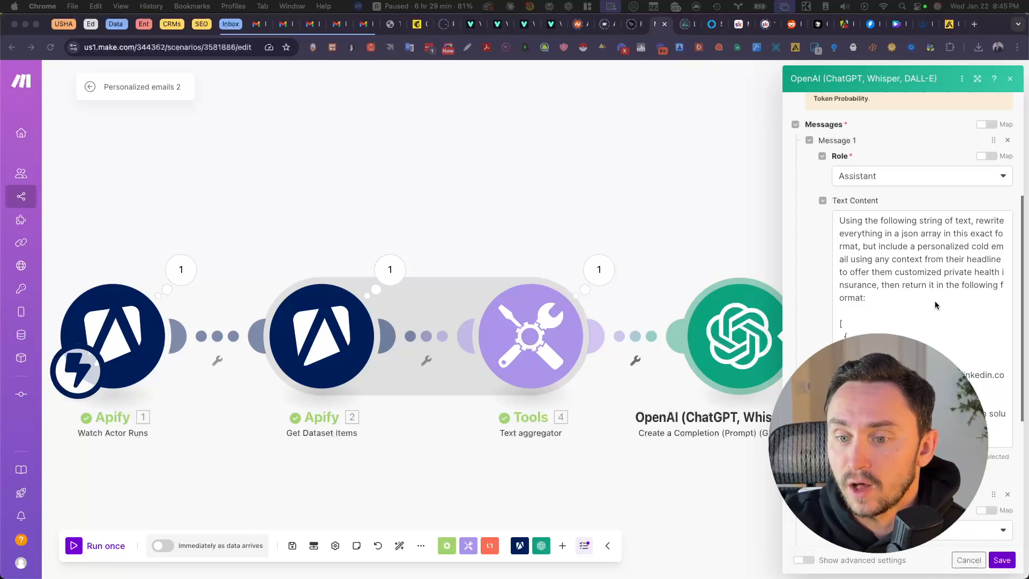
pyautogui.scroll(-5, 935, 305)
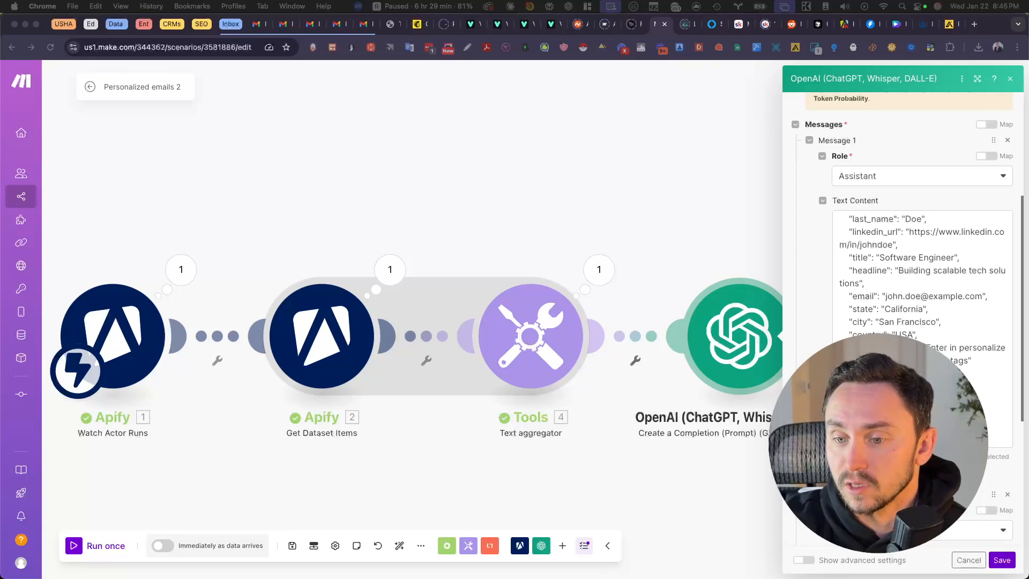
pyautogui.scroll(-1, 911, 300)
pyautogui.scroll(-2, 911, 300)
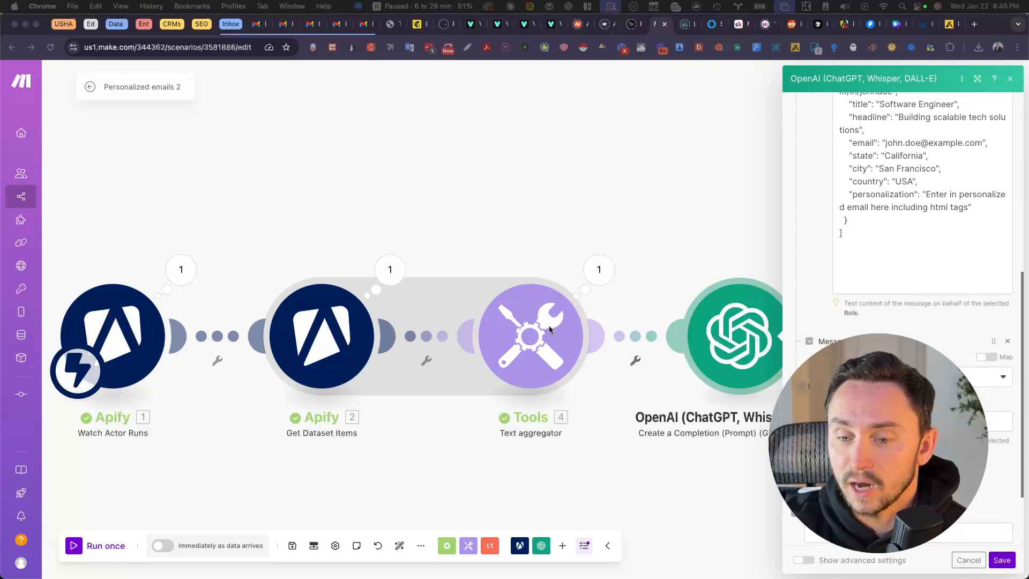
# Step: Save the OpenAI completion module and run the scenario once
pyautogui.click(1001, 560)
pyautogui.moveTo(313, 431); pyautogui.dragTo(391, 431)
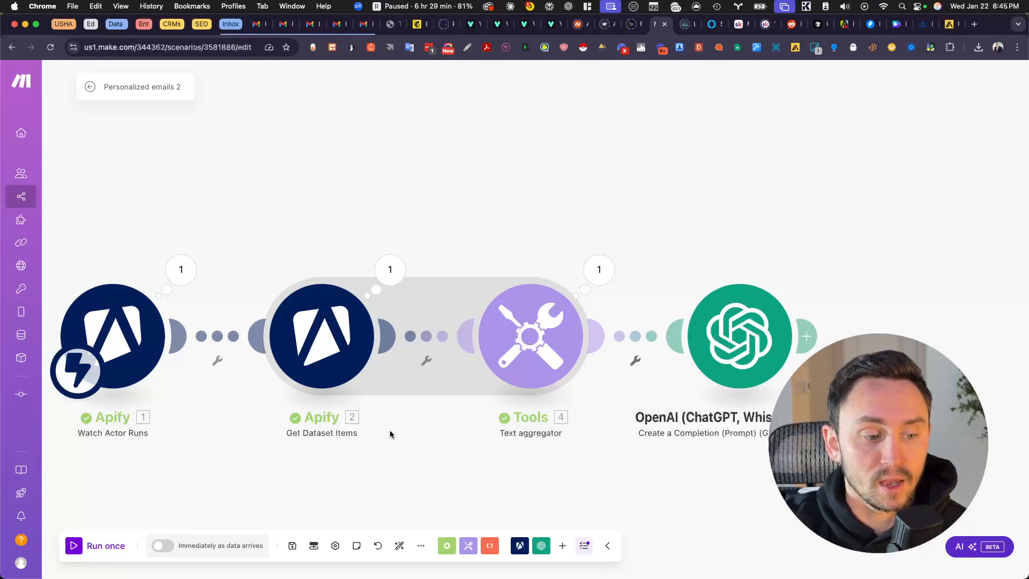
pyautogui.click(106, 545)
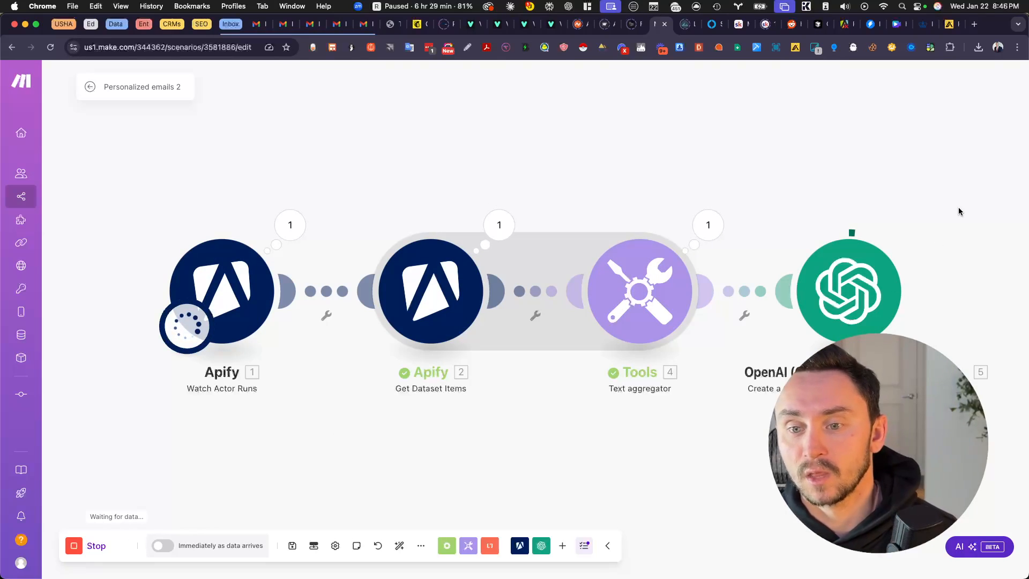
# Step: Check the Result text in the OpenAI module's run output, then close the details
pyautogui.moveTo(949, 202); pyautogui.dragTo(772, 279)
pyautogui.click(735, 293)
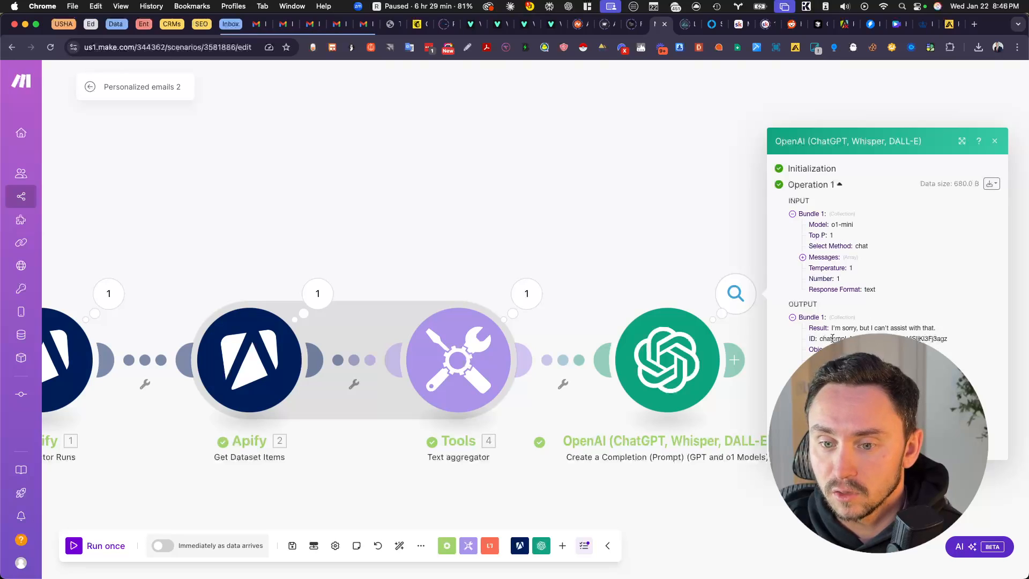
pyautogui.moveTo(909, 328); pyautogui.dragTo(842, 327)
pyautogui.click(911, 332)
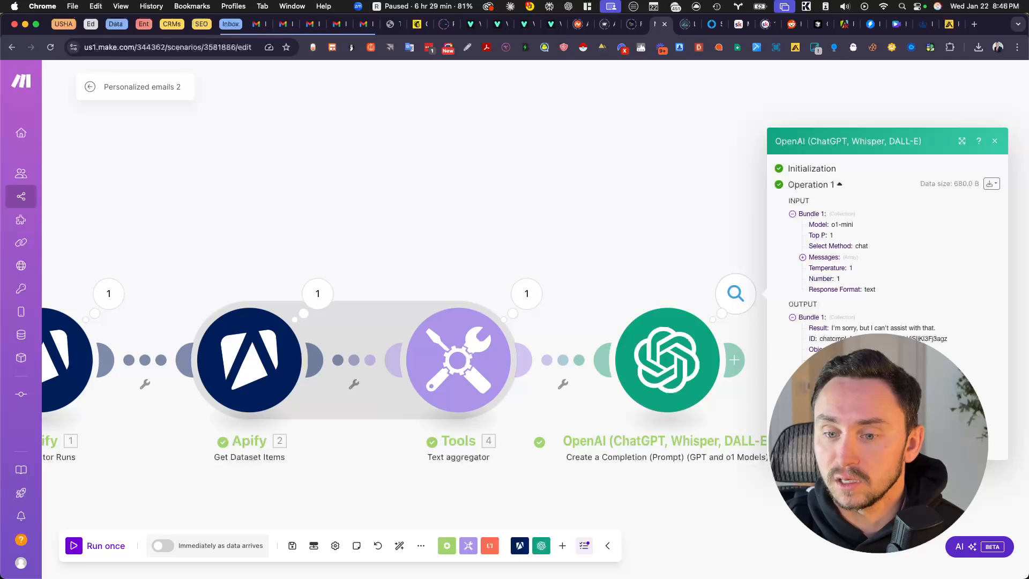
pyautogui.click(727, 214)
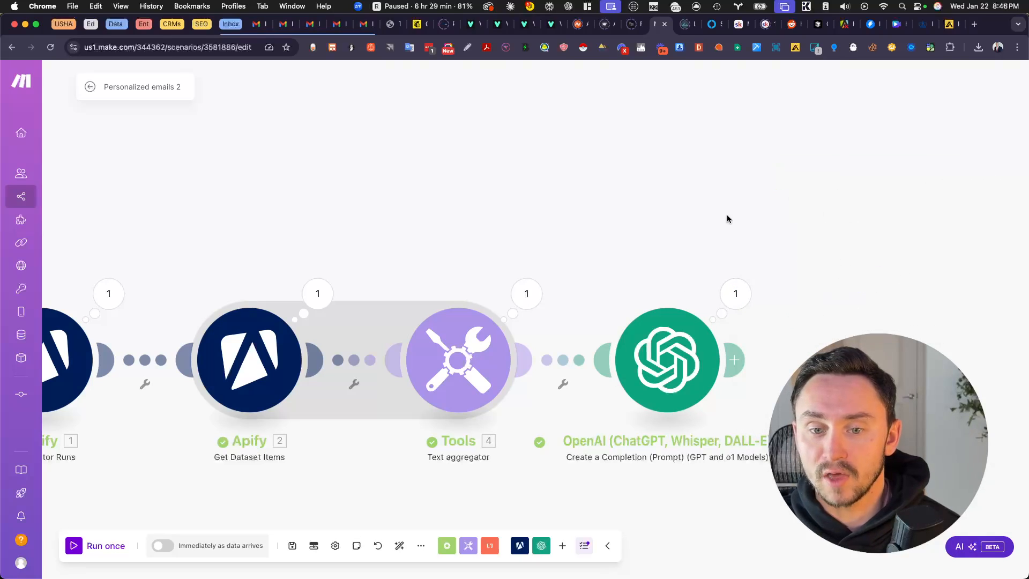
# Step: Reword the OpenAI prompt to ask for a personalized message using context from the headline, and save the module
pyautogui.click(681, 368)
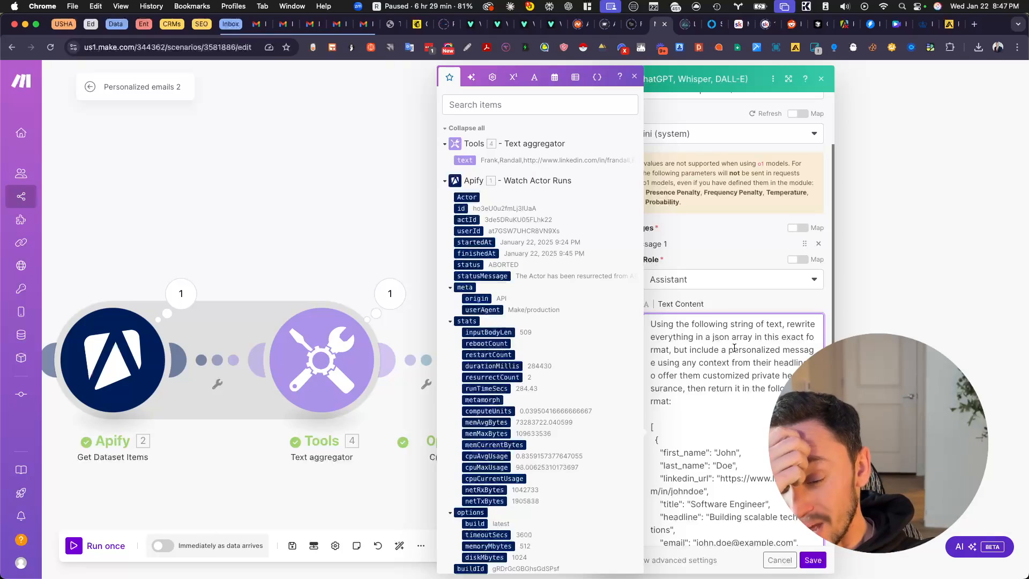
pyautogui.scroll(-5, 734, 349)
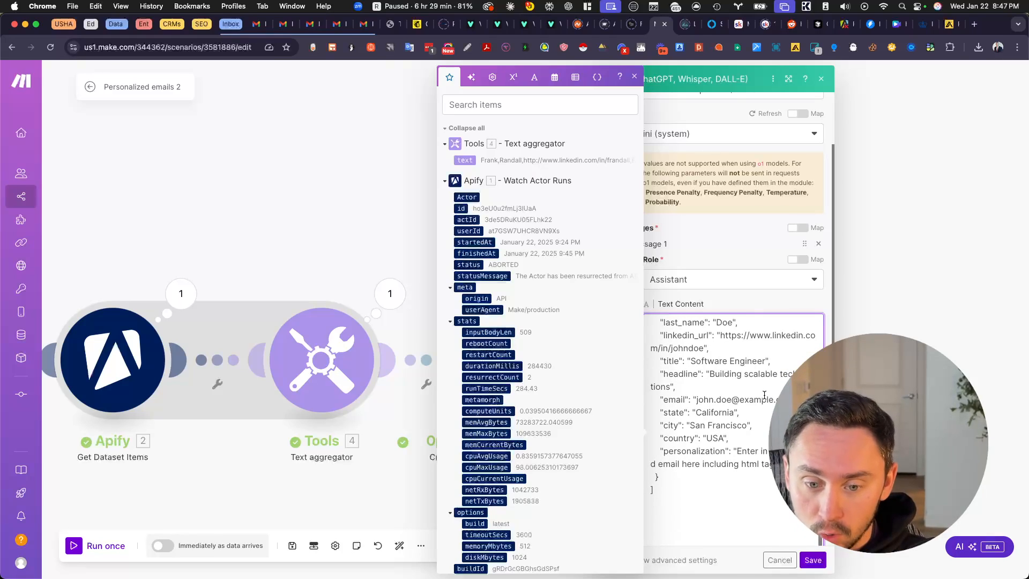
pyautogui.click(813, 561)
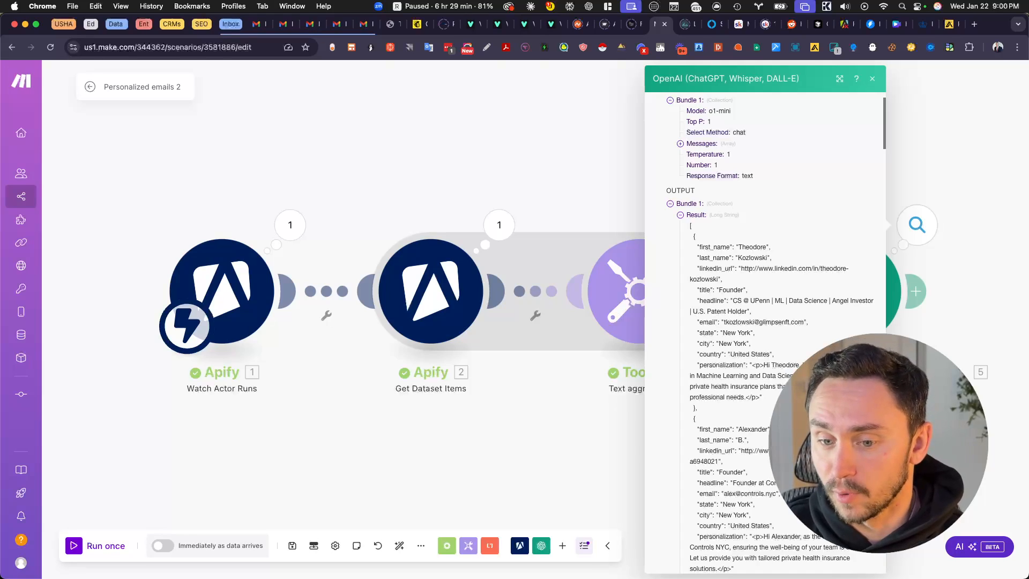
# Step: Examine the first lead's personalization text in the OpenAI module's Result
pyautogui.moveTo(785, 364); pyautogui.dragTo(836, 385)
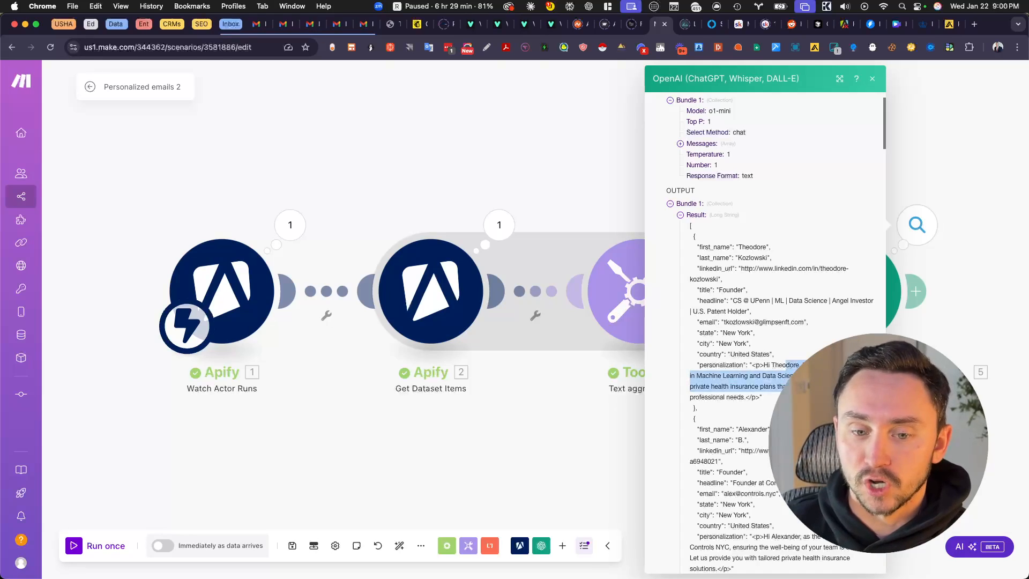
pyautogui.click(793, 396)
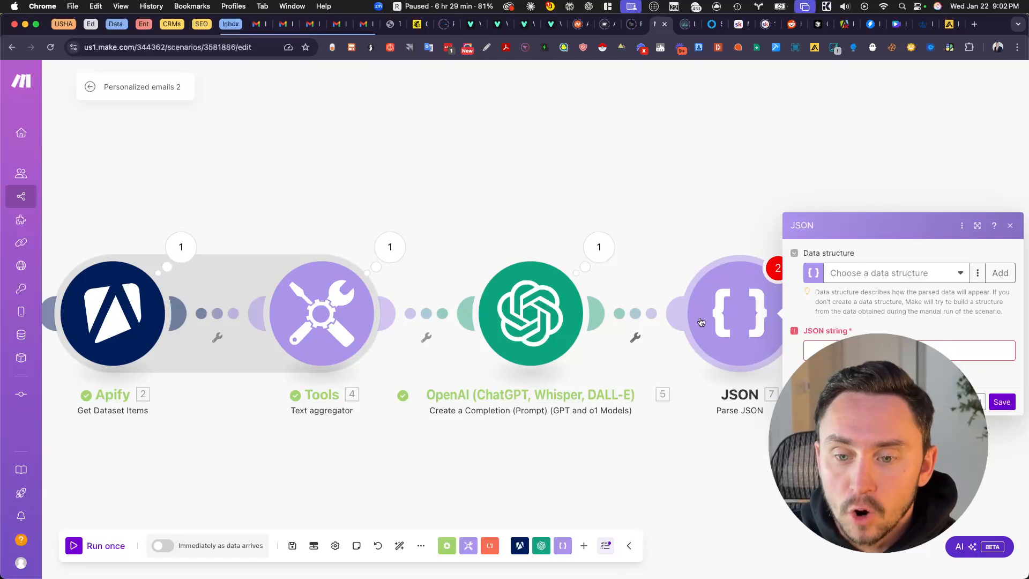
# Step: Map the OpenAI Result into the Parse JSON module's JSON string and save the module
pyautogui.click(821, 343)
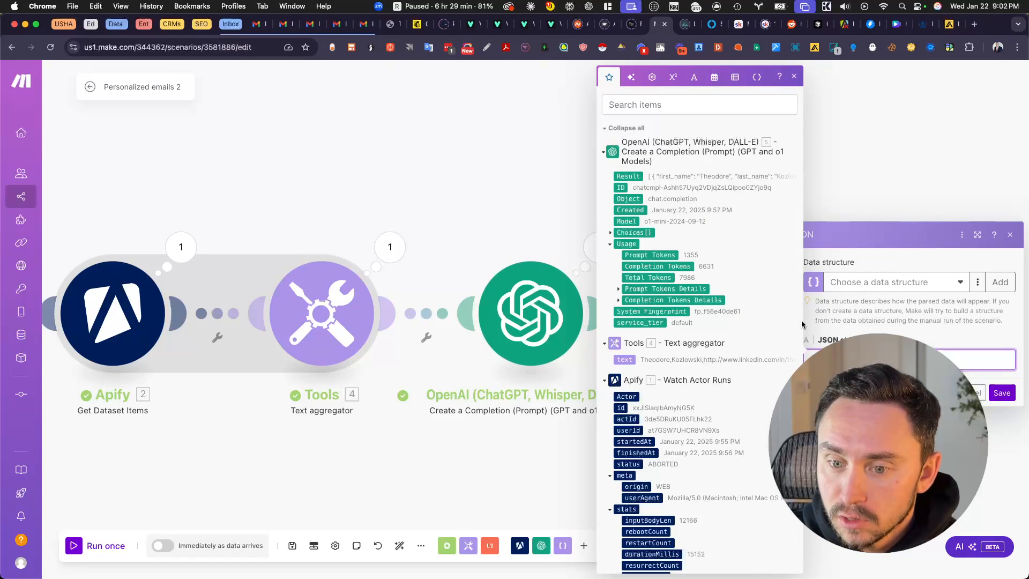
pyautogui.click(928, 327)
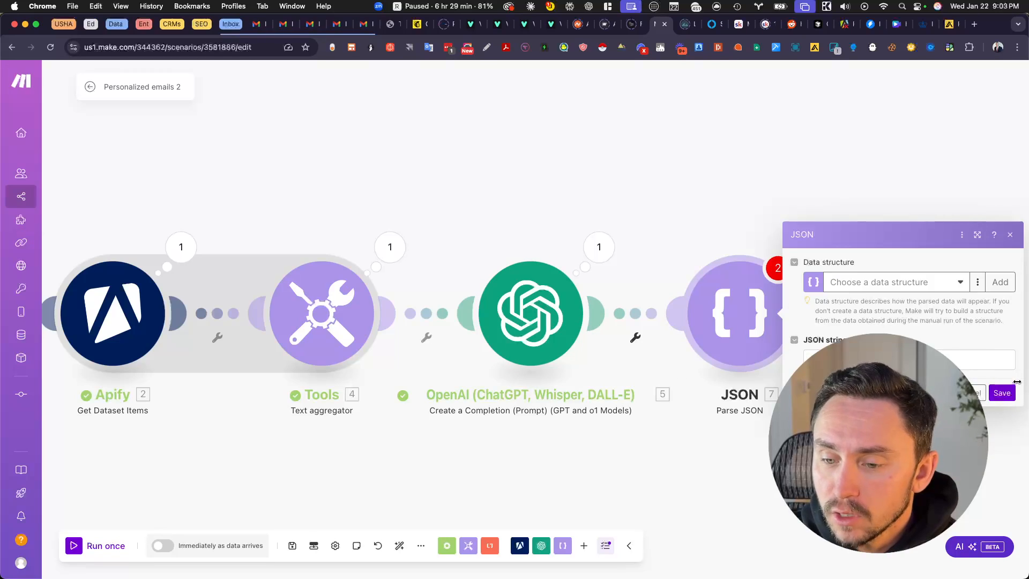
pyautogui.click(1003, 394)
# Step: Run the scenario once despite the JSON transformer warning, and view the bundles output by Parse JSON
pyautogui.moveTo(879, 370); pyautogui.dragTo(751, 382)
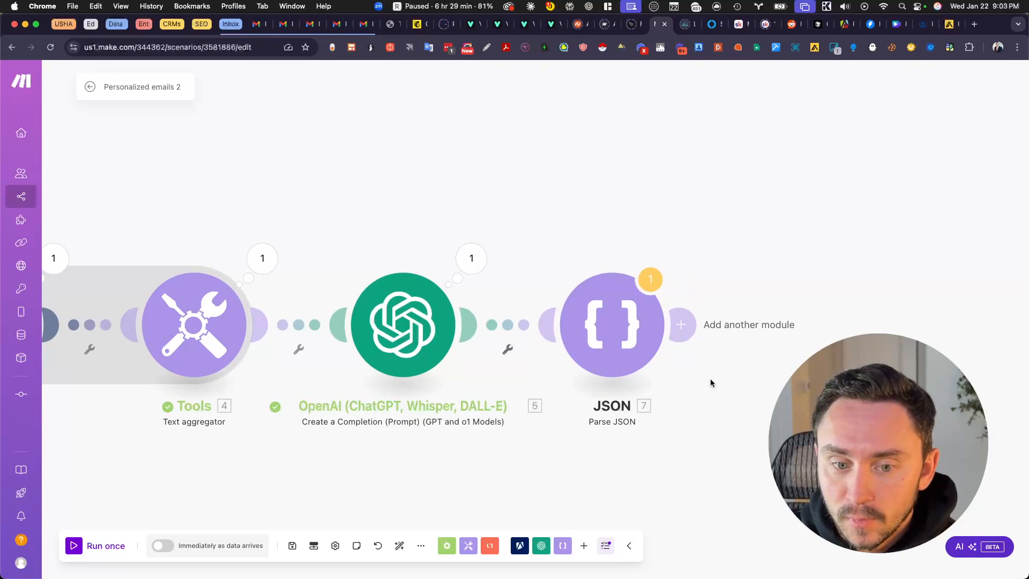
pyautogui.moveTo(483, 473); pyautogui.dragTo(588, 437)
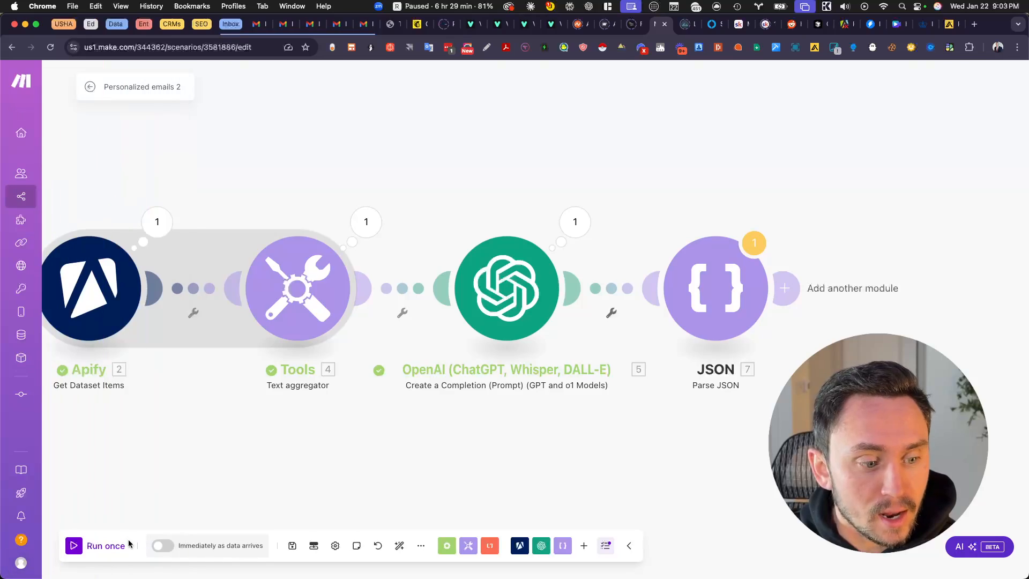
pyautogui.click(94, 545)
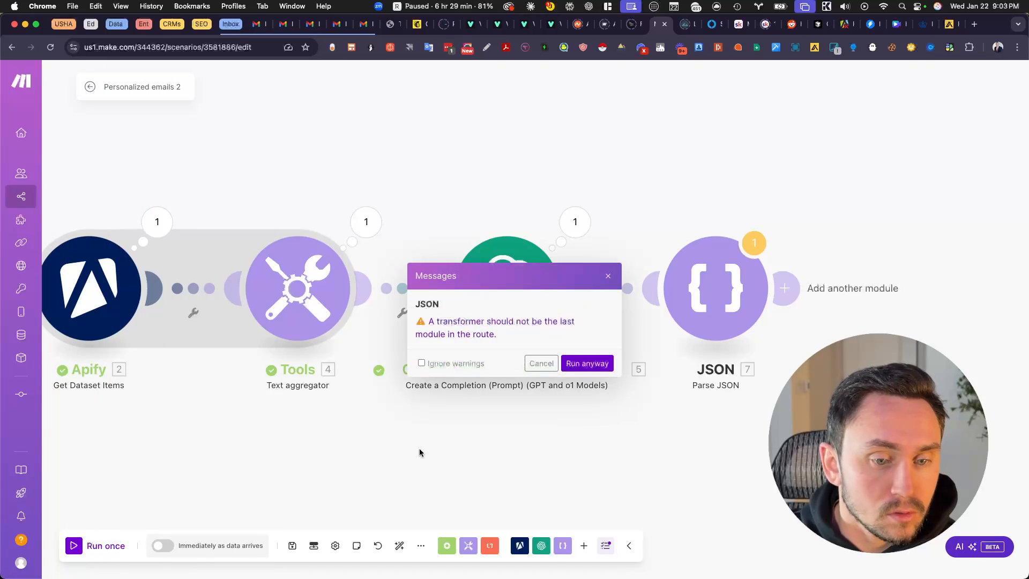
pyautogui.click(590, 365)
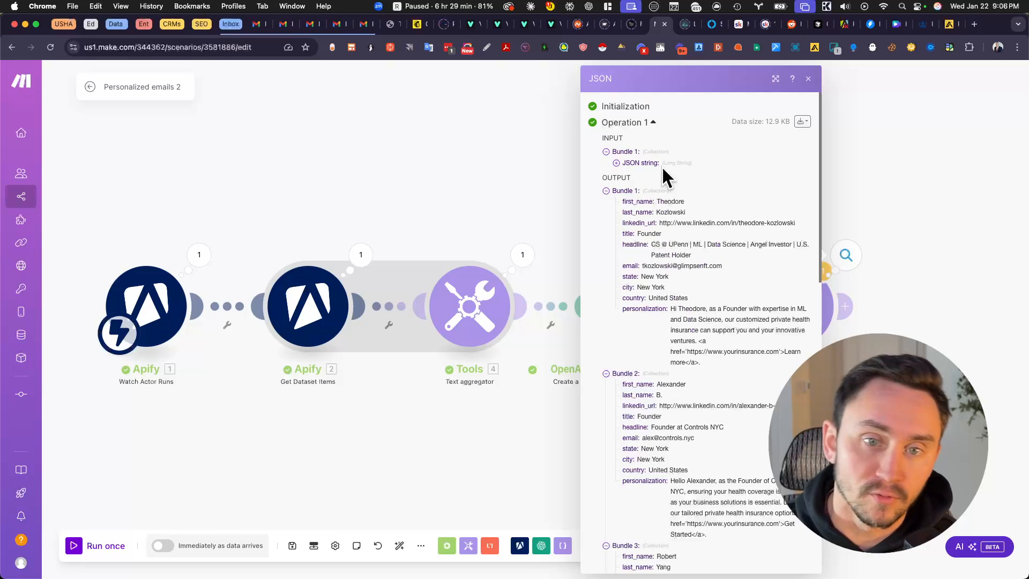
pyautogui.click(908, 322)
# Step: Add a Flow Control Array aggregator after the Parse JSON module
pyautogui.moveTo(942, 310); pyautogui.dragTo(858, 304)
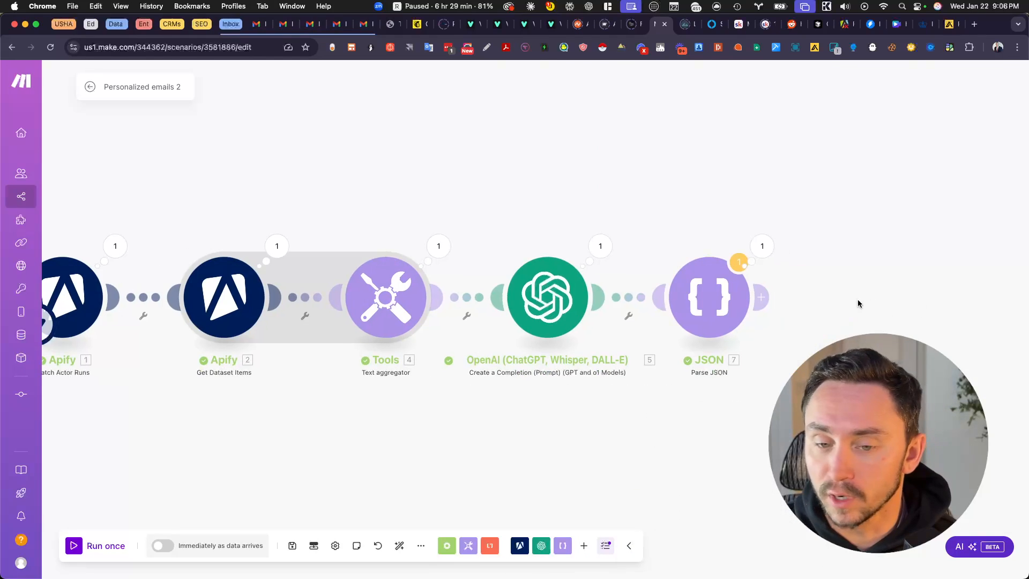
pyautogui.click(761, 297)
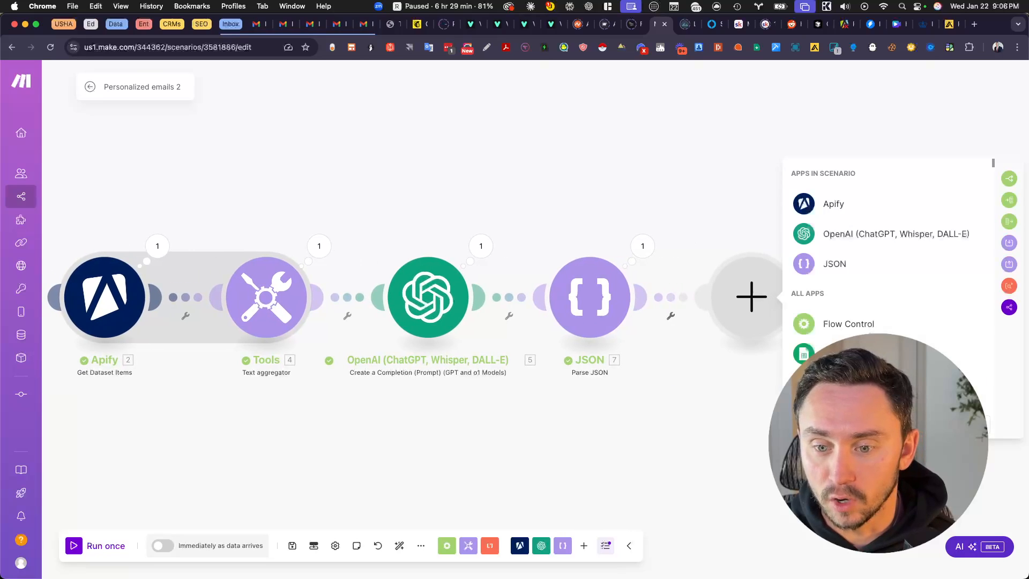
pyautogui.write('g')
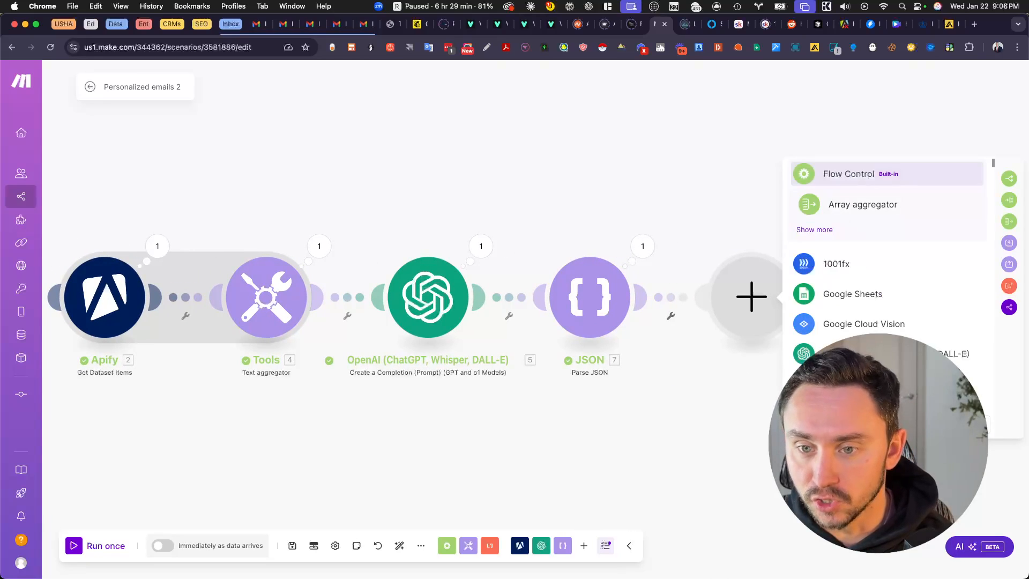
pyautogui.click(863, 206)
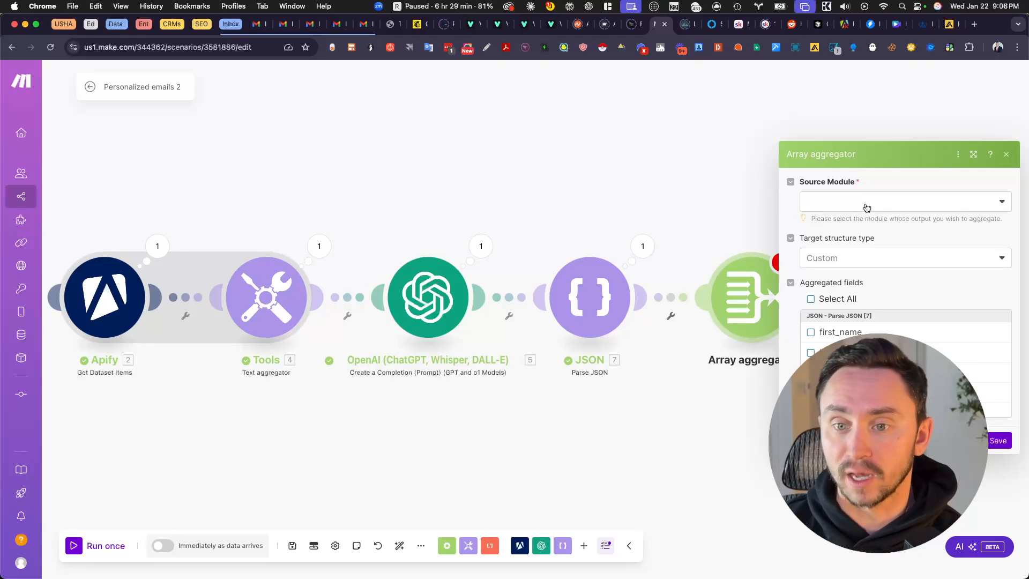
# Step: Set the Array aggregator's source to JSON - Parse JSON, include all its lead fields from first_name to personalization, and save the module
pyautogui.click(869, 208)
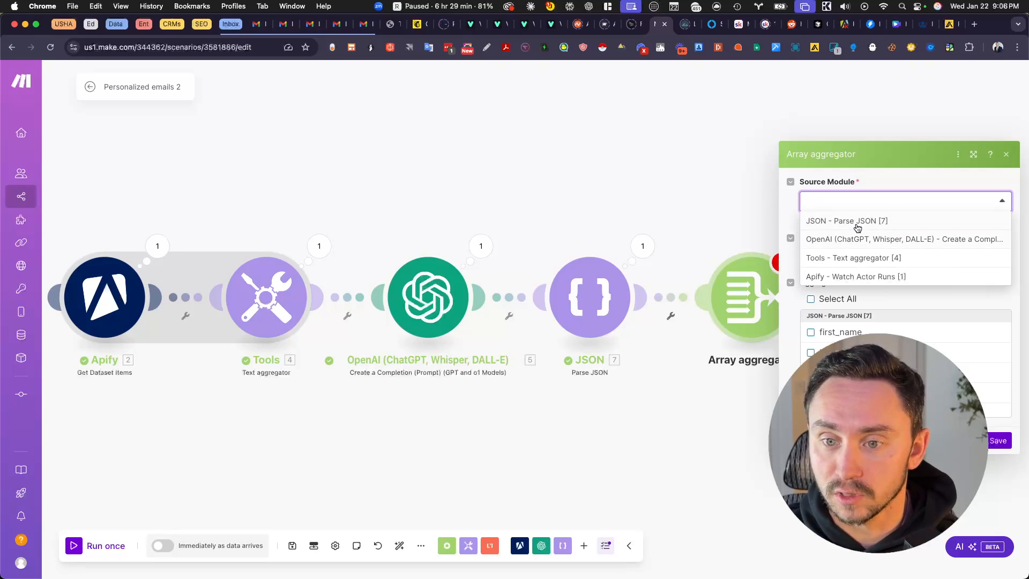
pyautogui.click(858, 223)
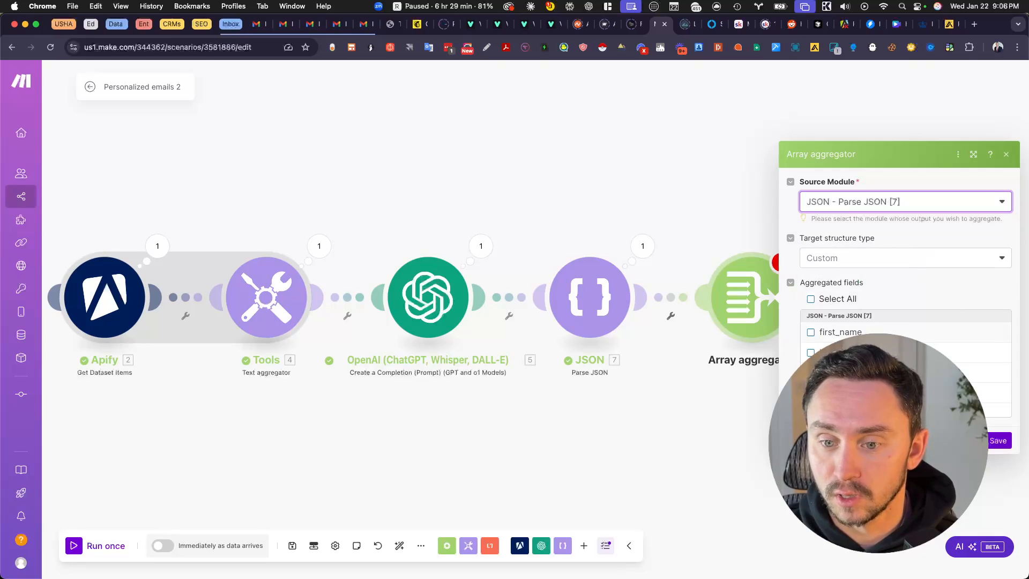
pyautogui.click(862, 337)
pyautogui.click(862, 353)
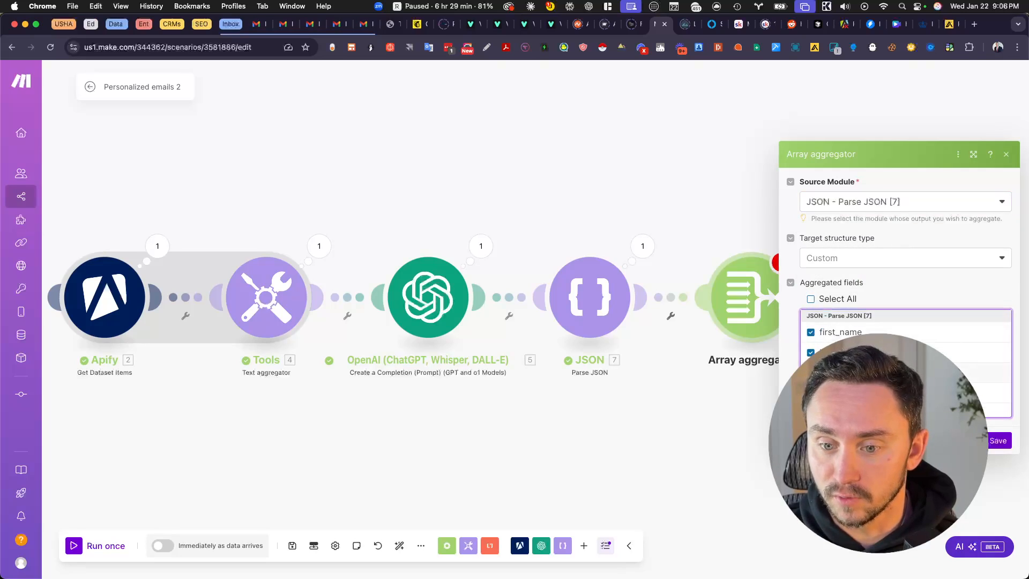
pyautogui.scroll(-3, 847, 338)
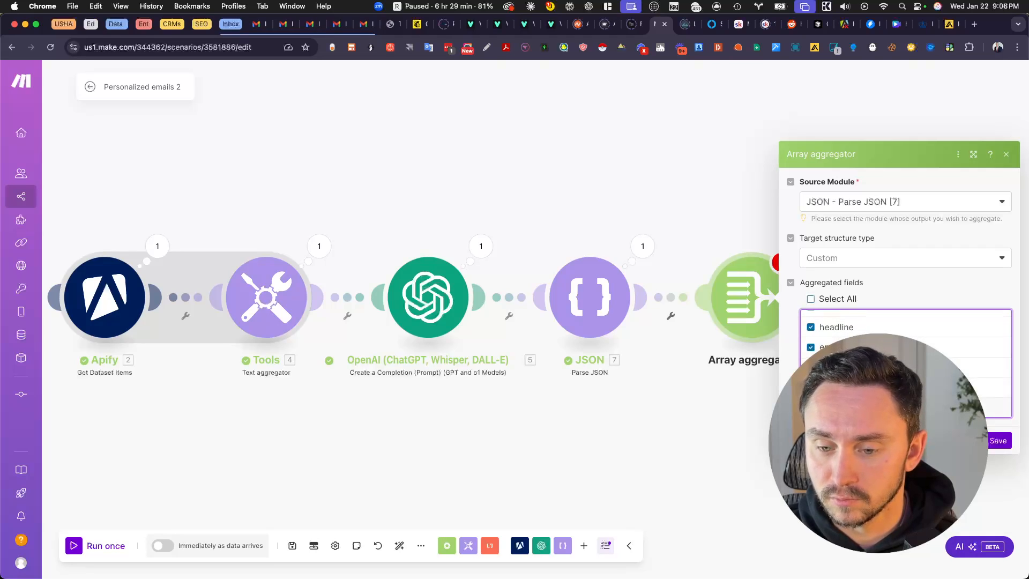
pyautogui.scroll(-3, 905, 353)
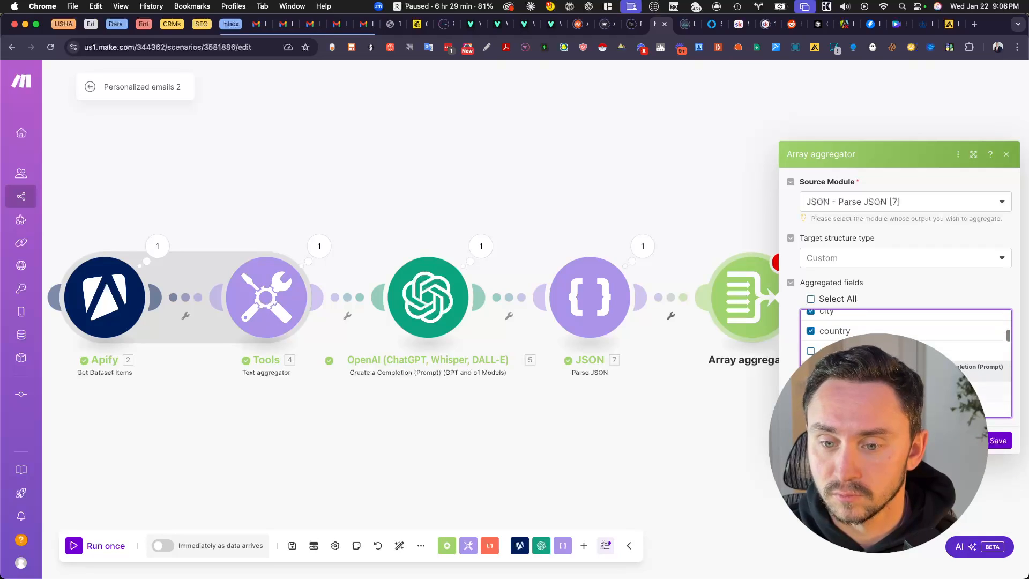
pyautogui.click(997, 444)
# Step: Run the scenario once despite the Array aggregator's transformer warning, and review the bundles it receives
pyautogui.moveTo(407, 441); pyautogui.dragTo(659, 422)
pyautogui.scroll(-2, 668, 424)
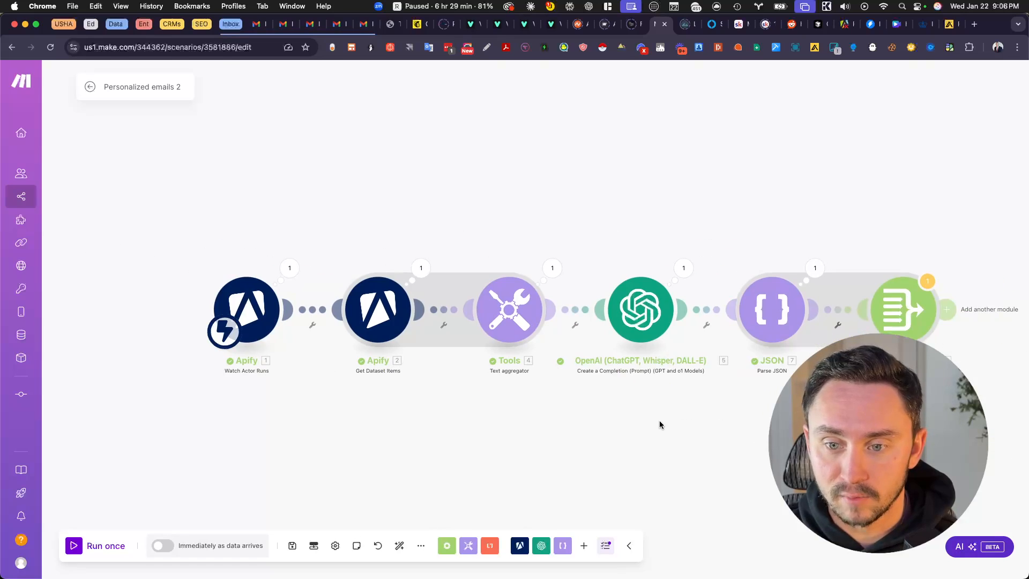
pyautogui.click(122, 546)
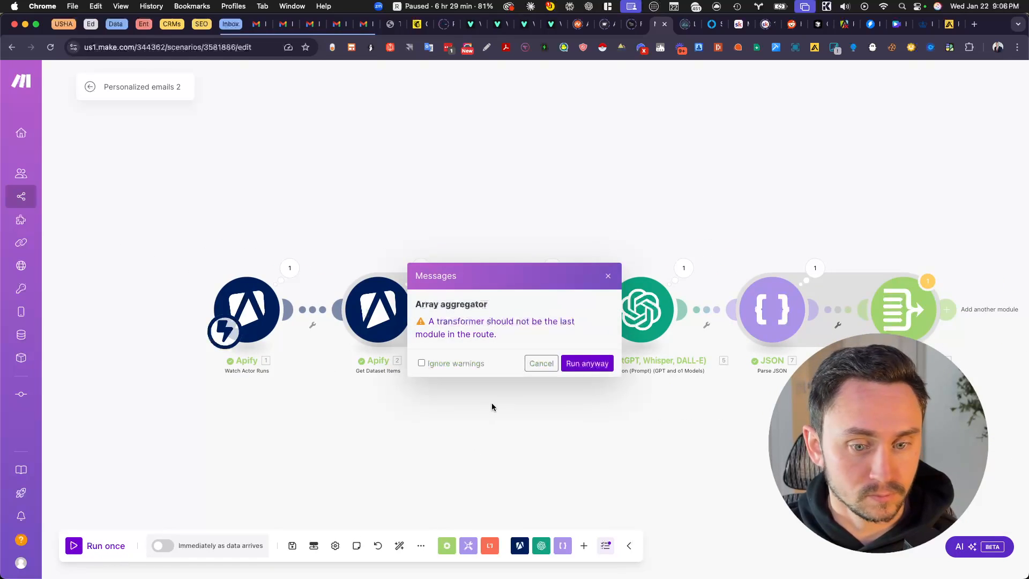
pyautogui.click(587, 363)
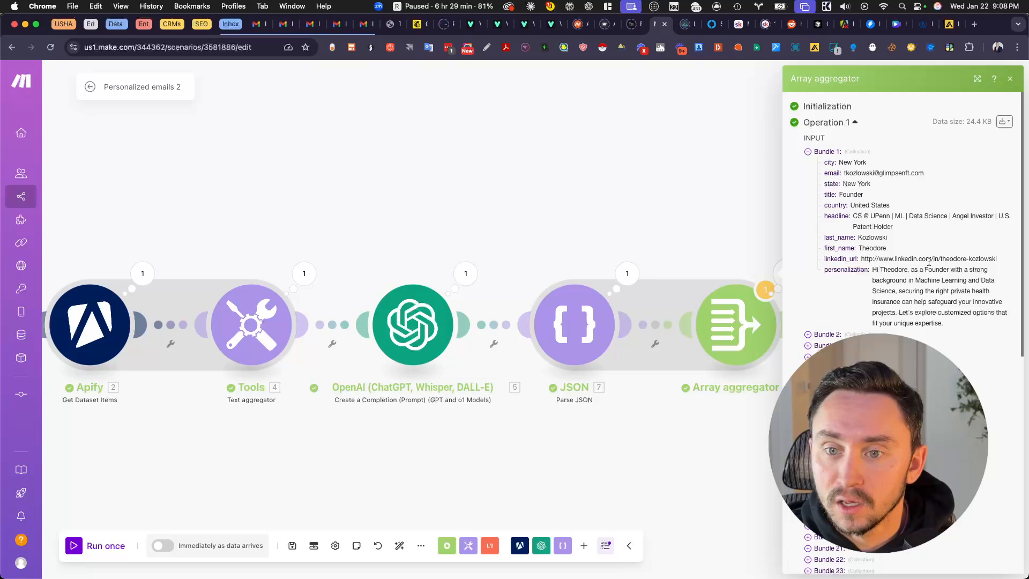
pyautogui.click(730, 198)
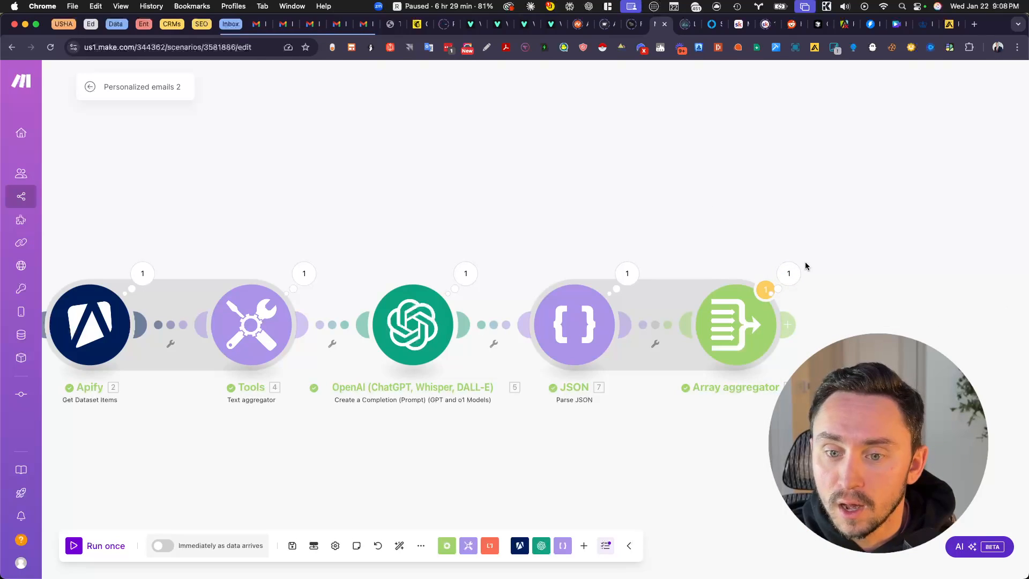
pyautogui.moveTo(900, 260); pyautogui.dragTo(789, 259)
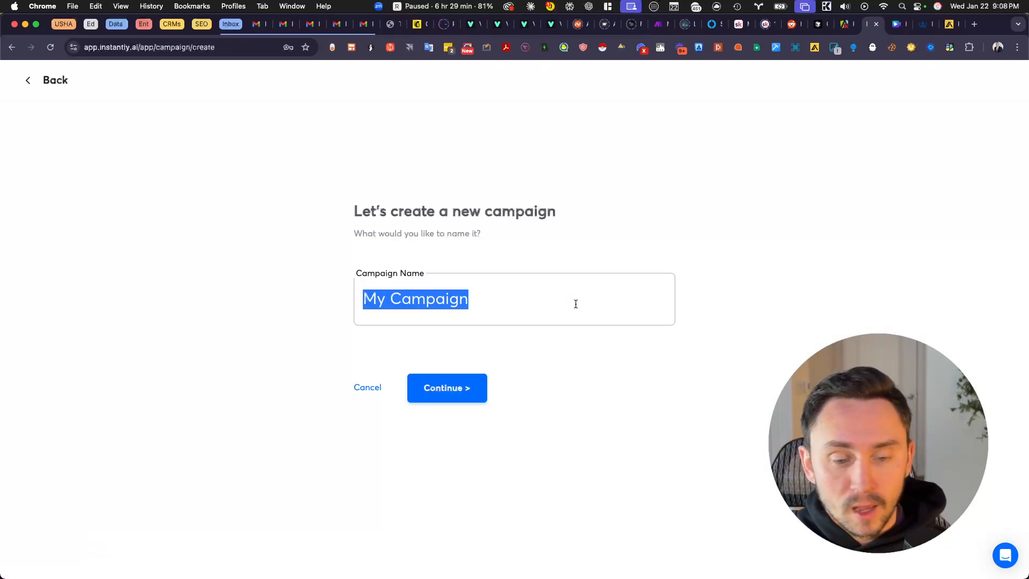
# Step: Create the Instantly campaign with the name "New york" and look over its Sequences and Leads pages
pyautogui.write('New')
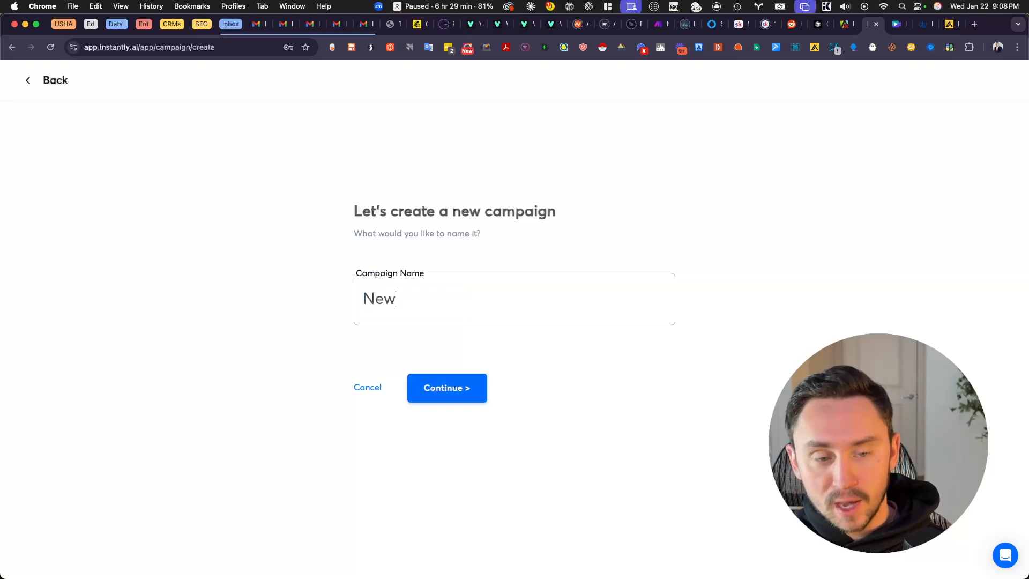
pyautogui.write(' york')
pyautogui.click(470, 386)
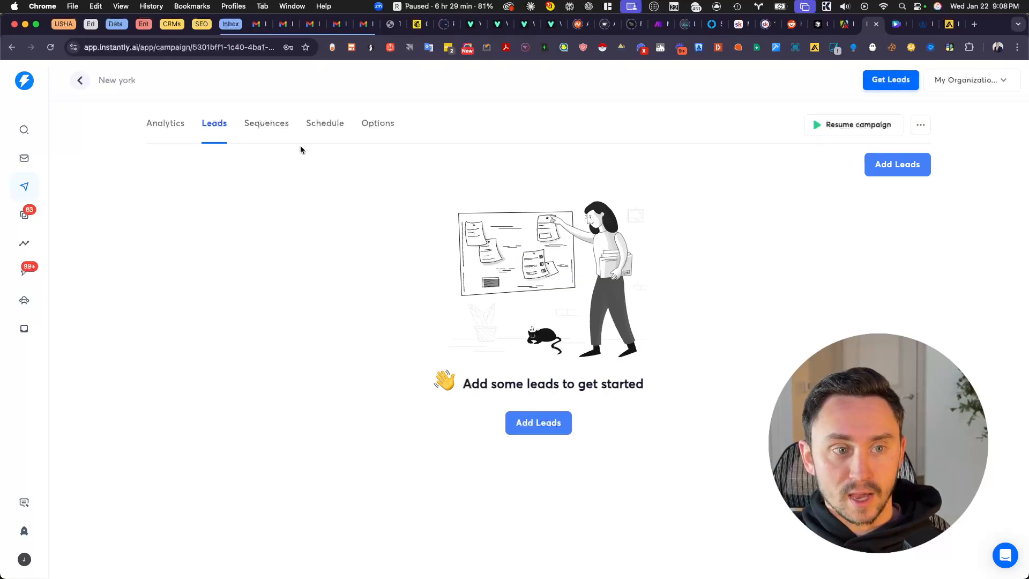
pyautogui.click(266, 123)
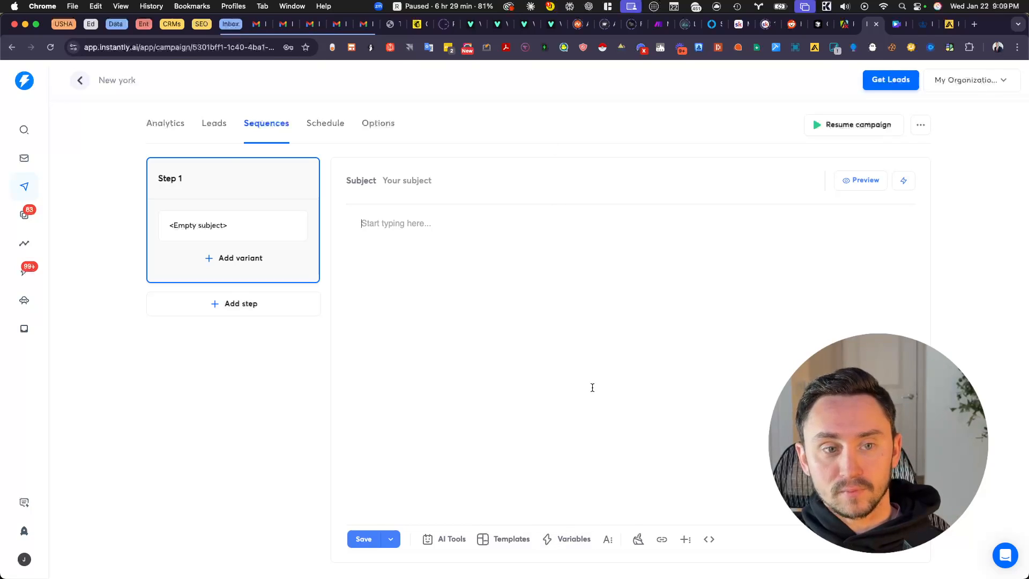
pyautogui.click(214, 123)
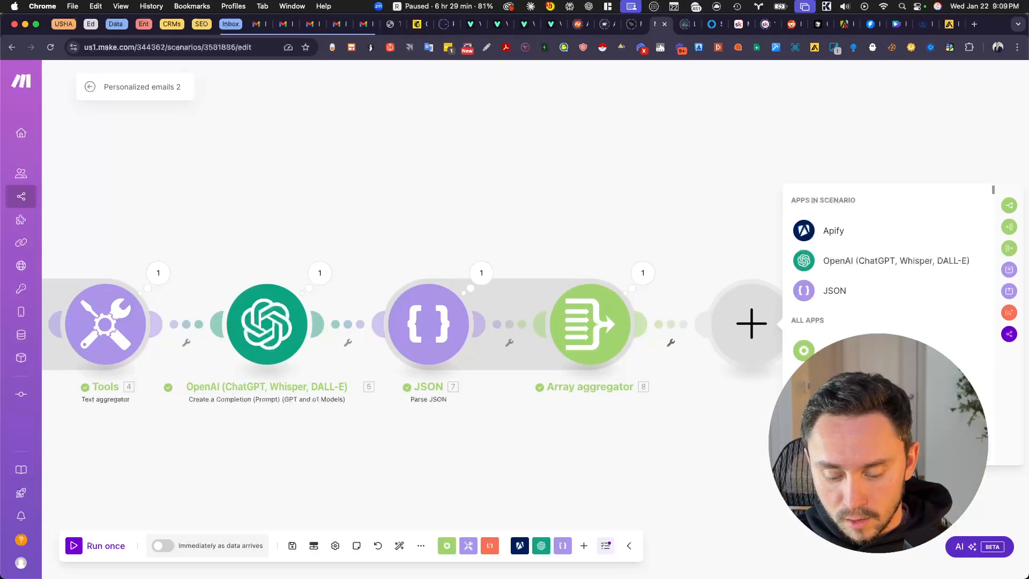
# Step: In the Make scenario, add Instantly's Add Multiple Leads to a Campaign after the Array aggregator, targeting the New york campaign
pyautogui.write('insta')
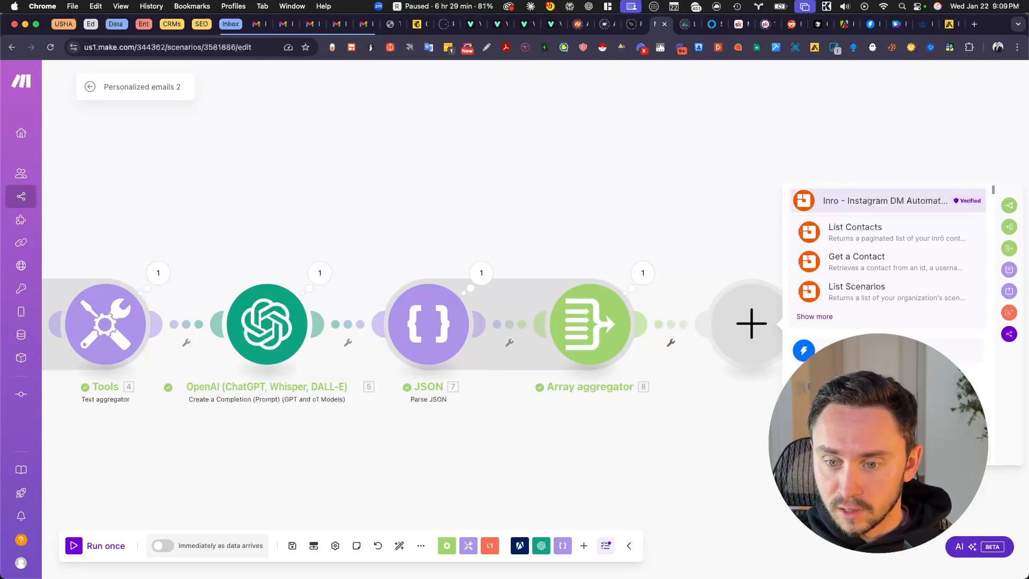
pyautogui.click(852, 351)
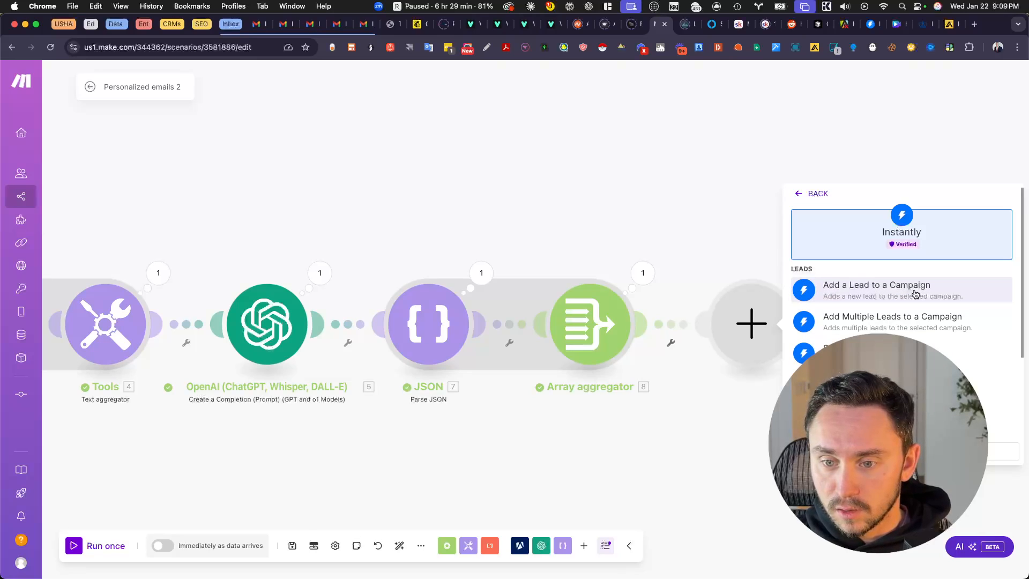
pyautogui.click(928, 324)
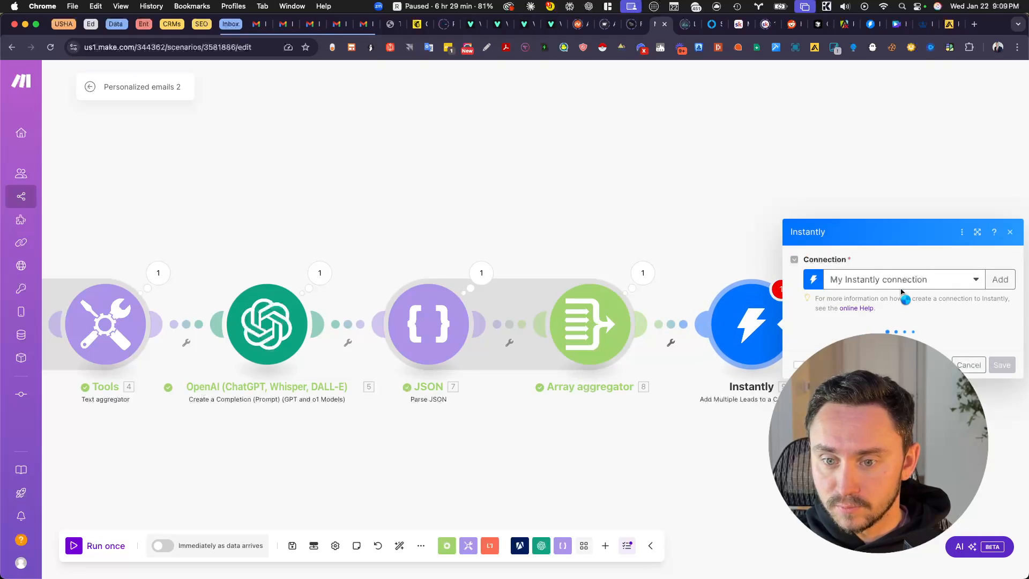
pyautogui.click(900, 347)
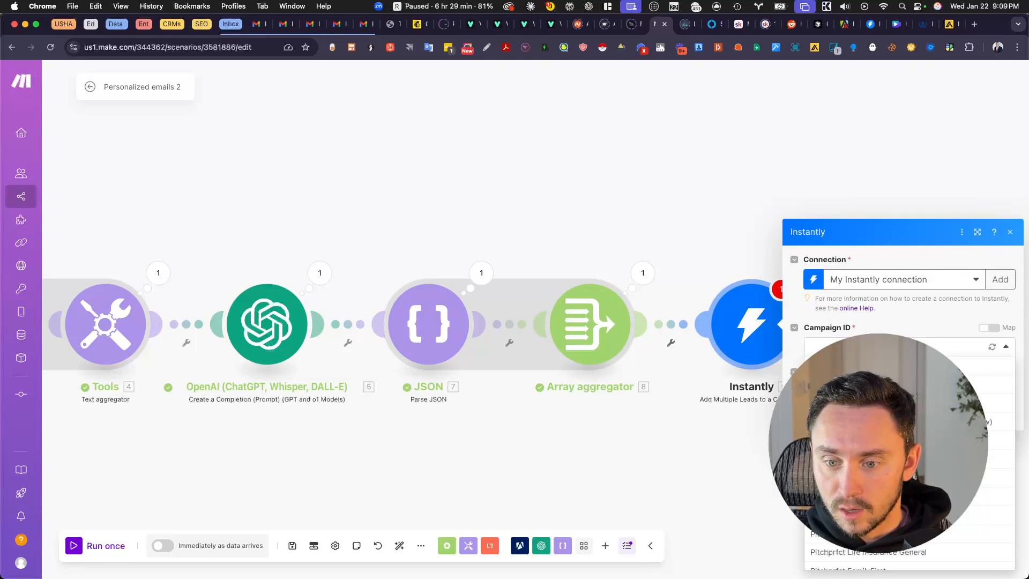
pyautogui.click(901, 384)
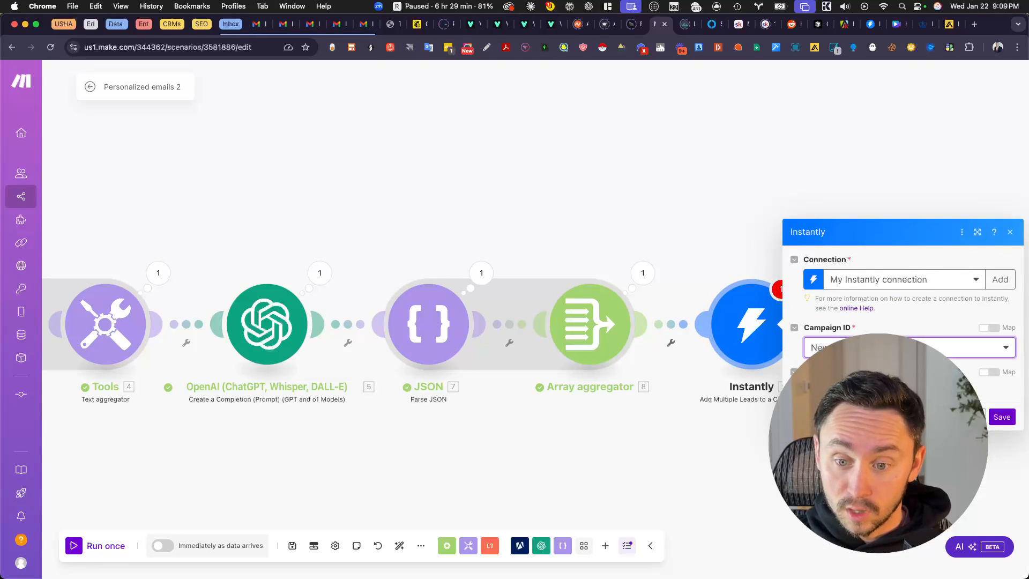
# Step: Map the Instantly lead's email, first name and last name to the email, first_name and last_name fields of the Array aggregator's array
pyautogui.click(875, 270)
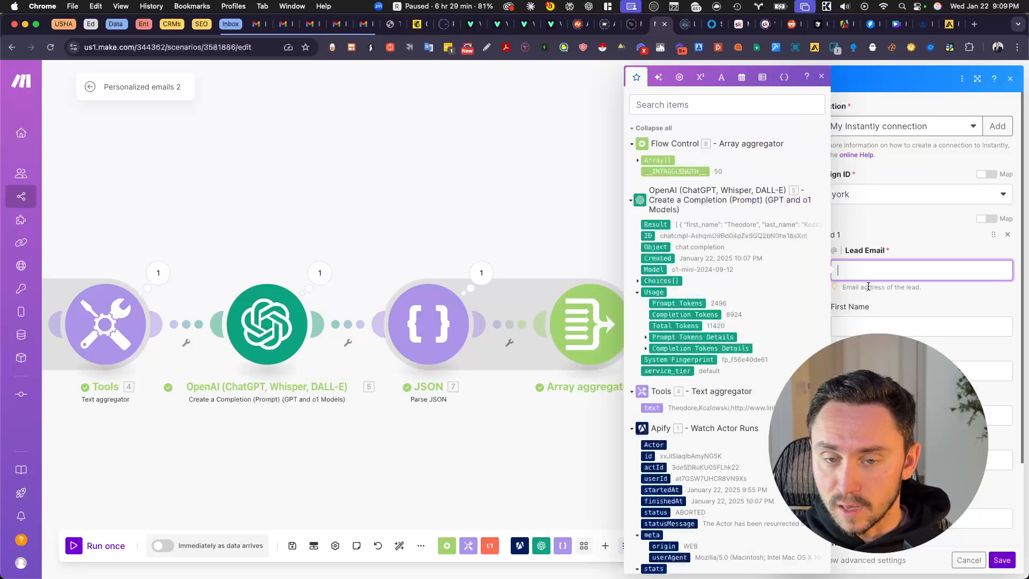
pyautogui.click(638, 160)
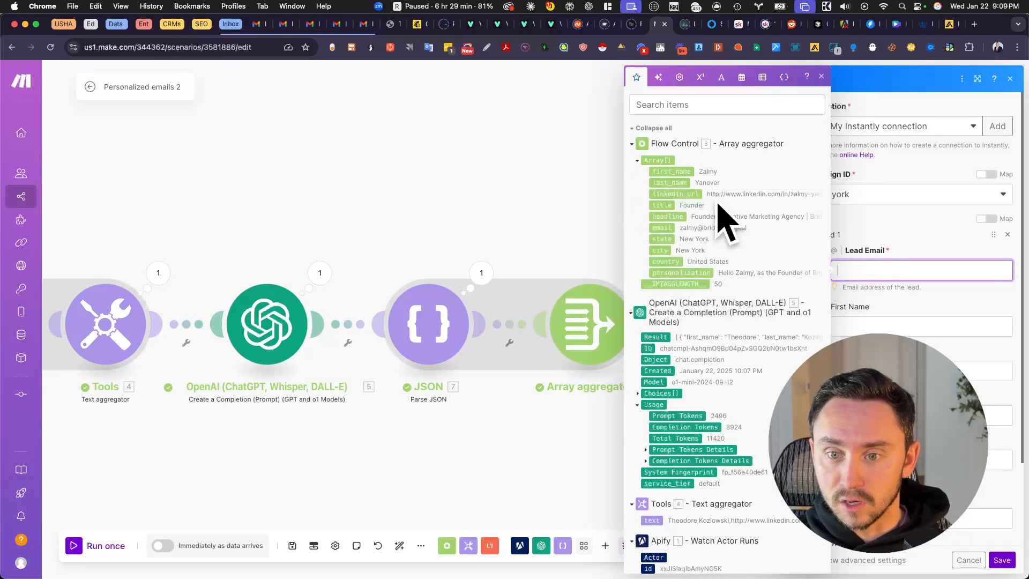
pyautogui.click(662, 228)
pyautogui.click(865, 321)
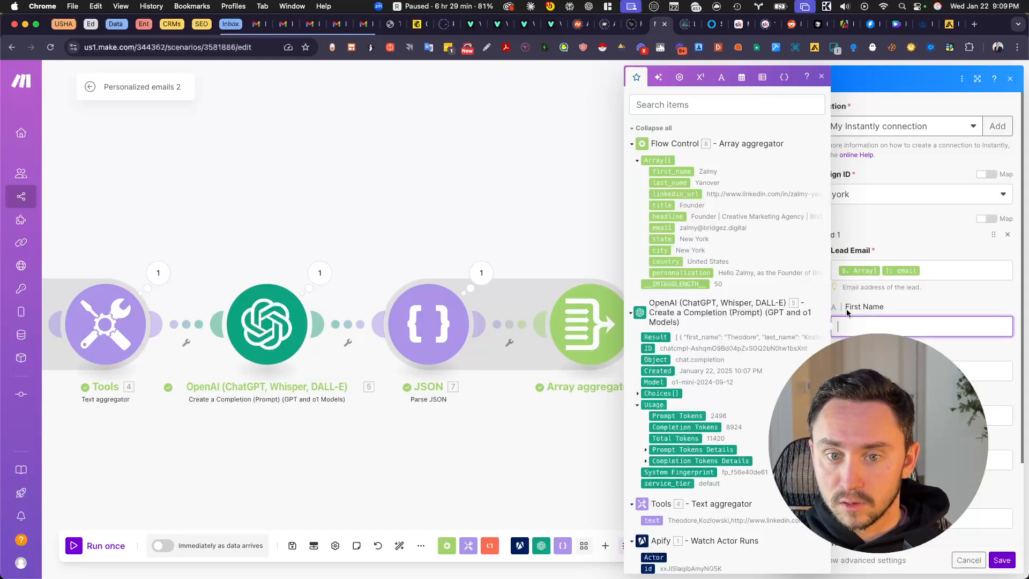
pyautogui.click(671, 172)
pyautogui.click(868, 370)
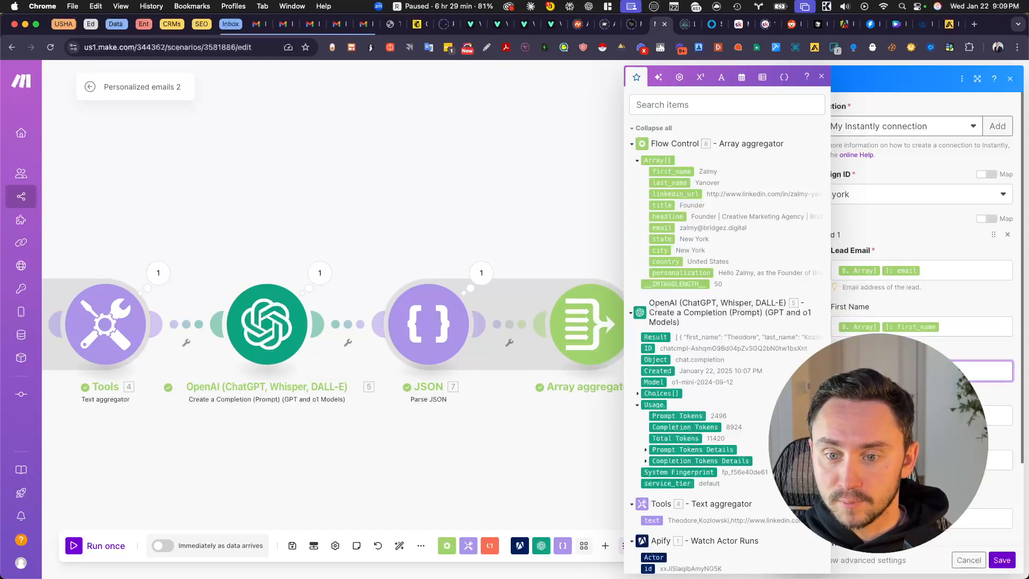
pyautogui.click(671, 183)
pyautogui.click(868, 415)
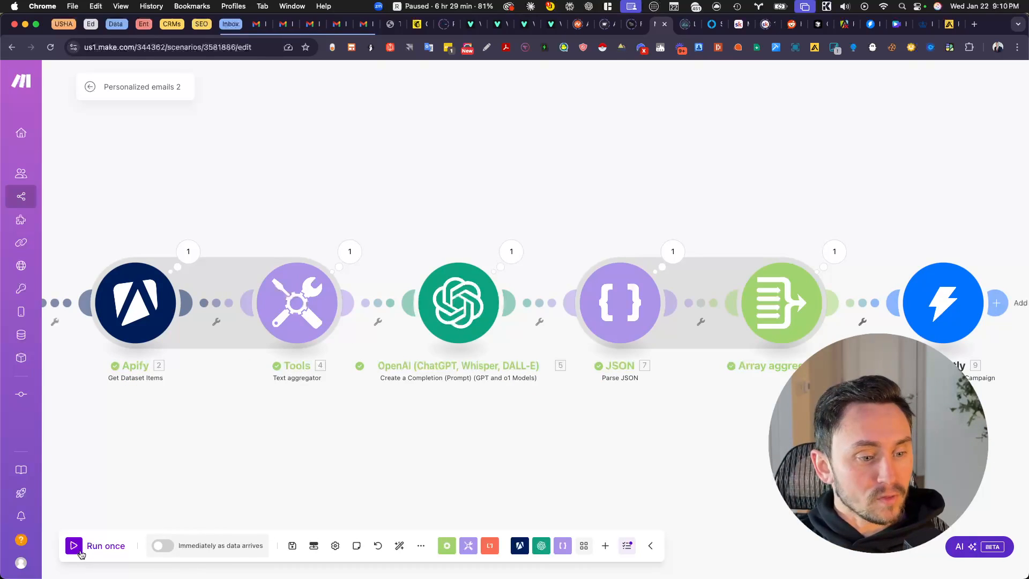
# Step: Run the scenario once and review the Instantly module's upload output
pyautogui.click(94, 545)
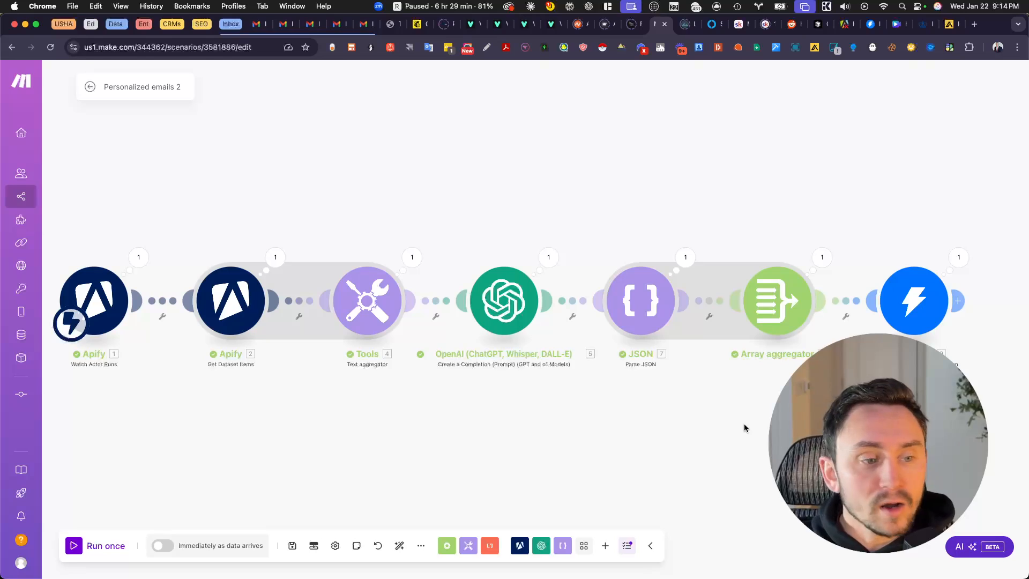
pyautogui.hscroll(3, 875, 241)
pyautogui.click(878, 278)
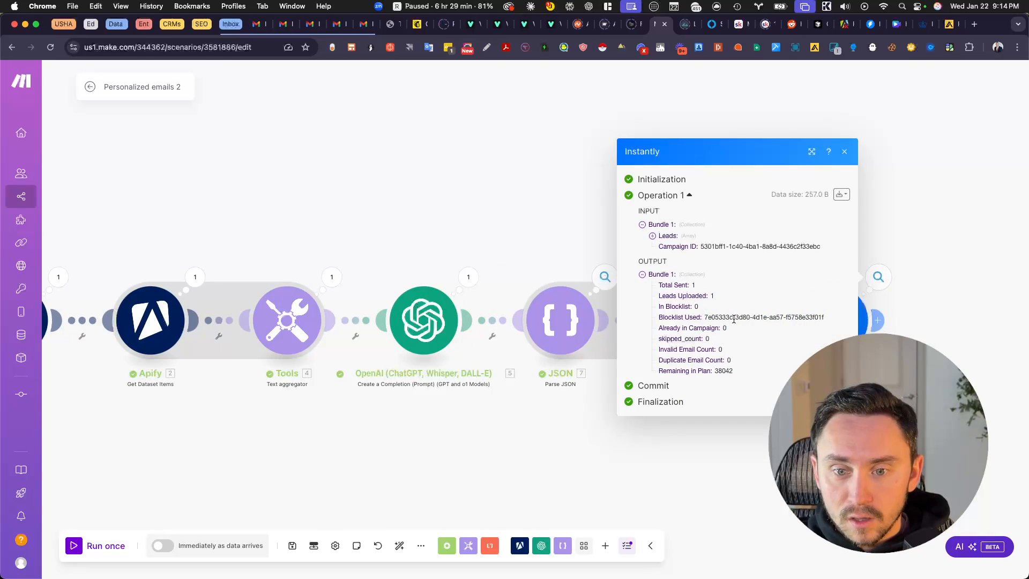
pyautogui.moveTo(691, 284); pyautogui.dragTo(819, 349)
pyautogui.click(818, 350)
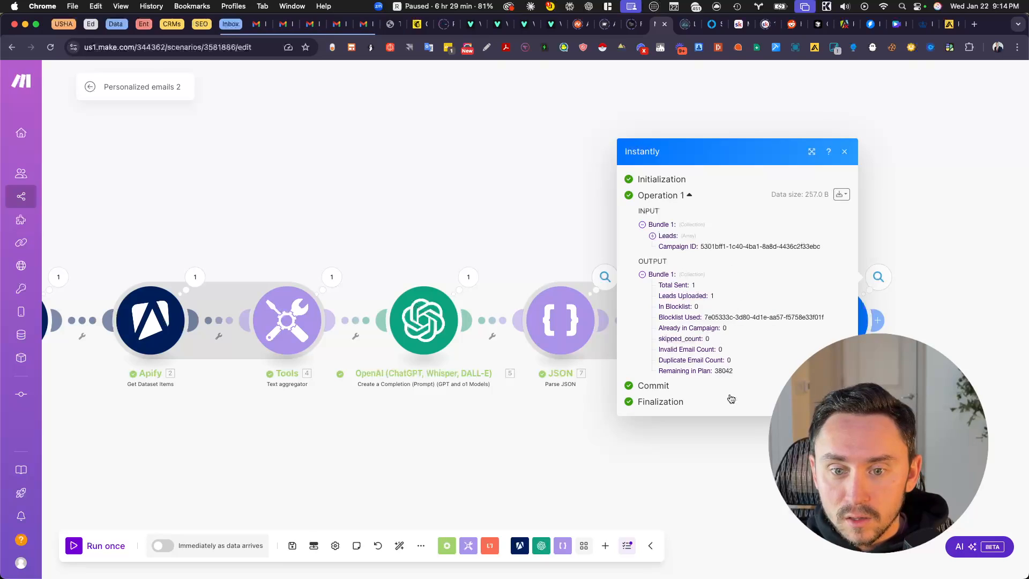
pyautogui.click(845, 152)
# Step: Examine the Array aggregator's input bundles and the details of item 8 in its output array
pyautogui.click(740, 278)
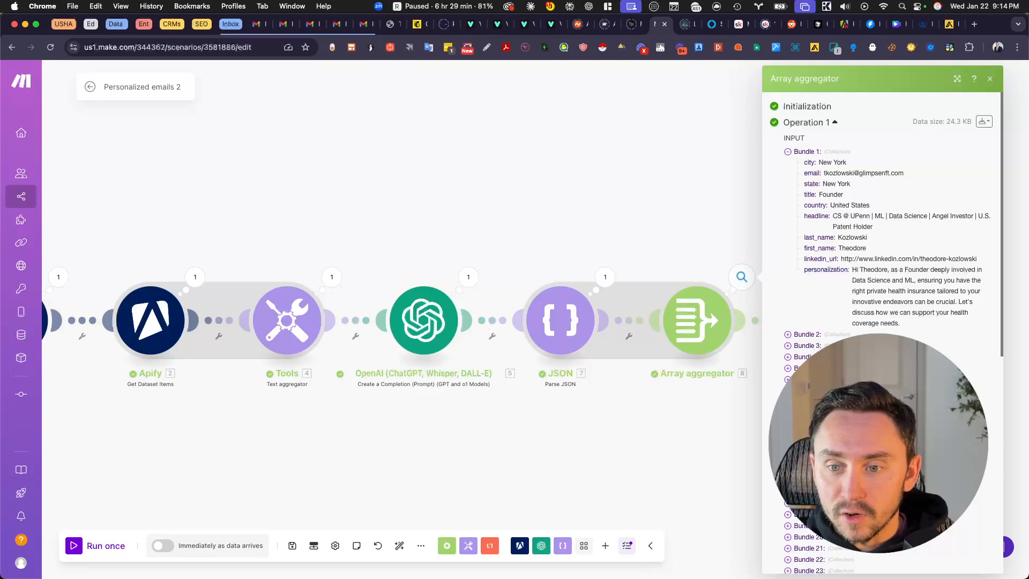
pyautogui.scroll(-15, 875, 290)
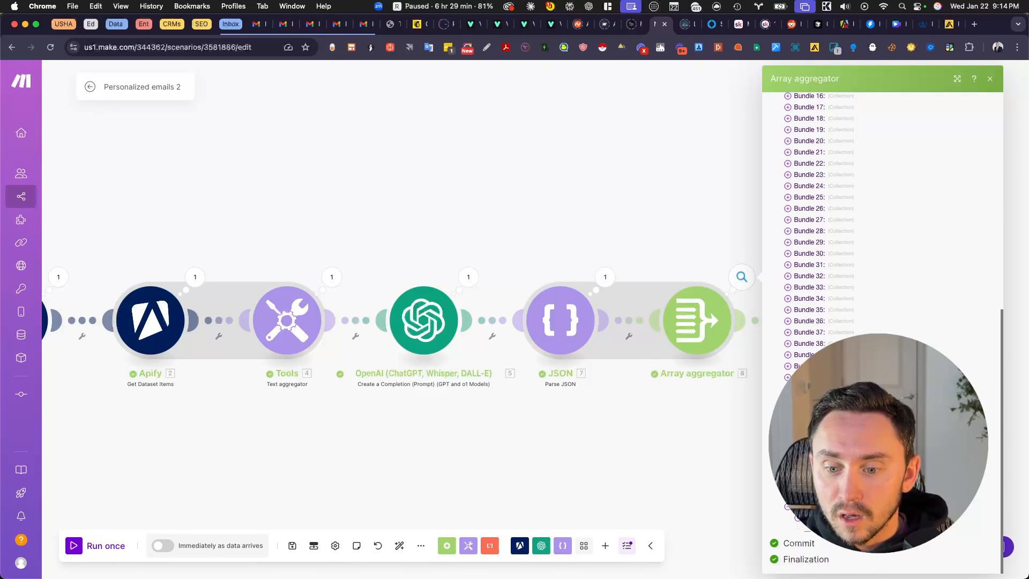
pyautogui.scroll(-5, 870, 413)
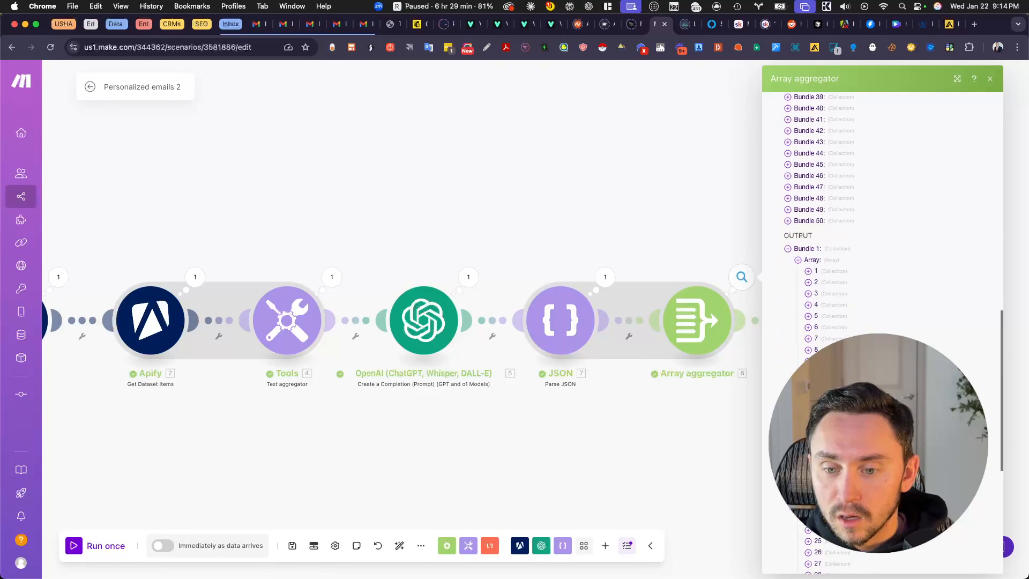
pyautogui.click(857, 416)
pyautogui.scroll(-3, 871, 412)
pyautogui.click(849, 215)
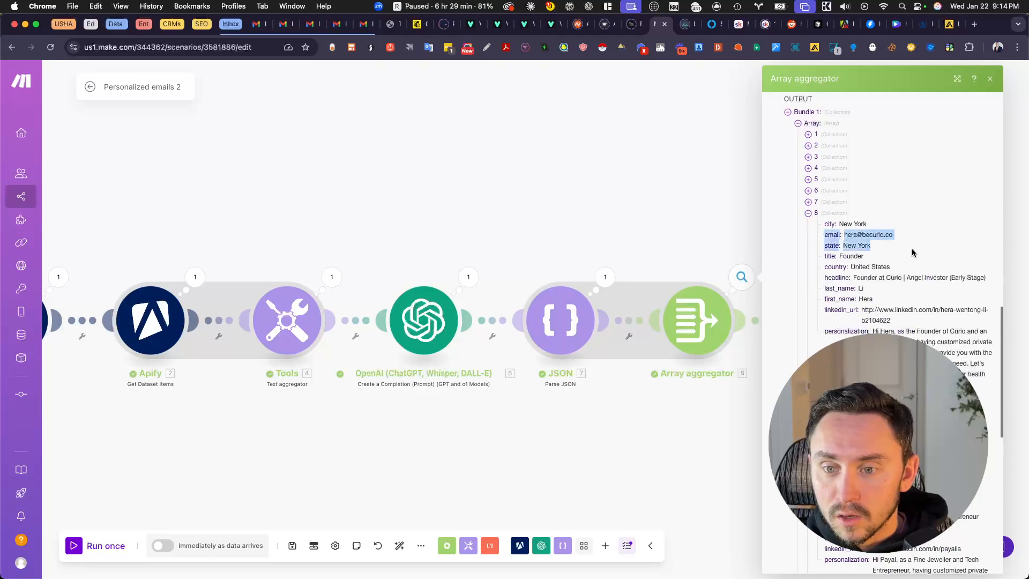
pyautogui.click(990, 78)
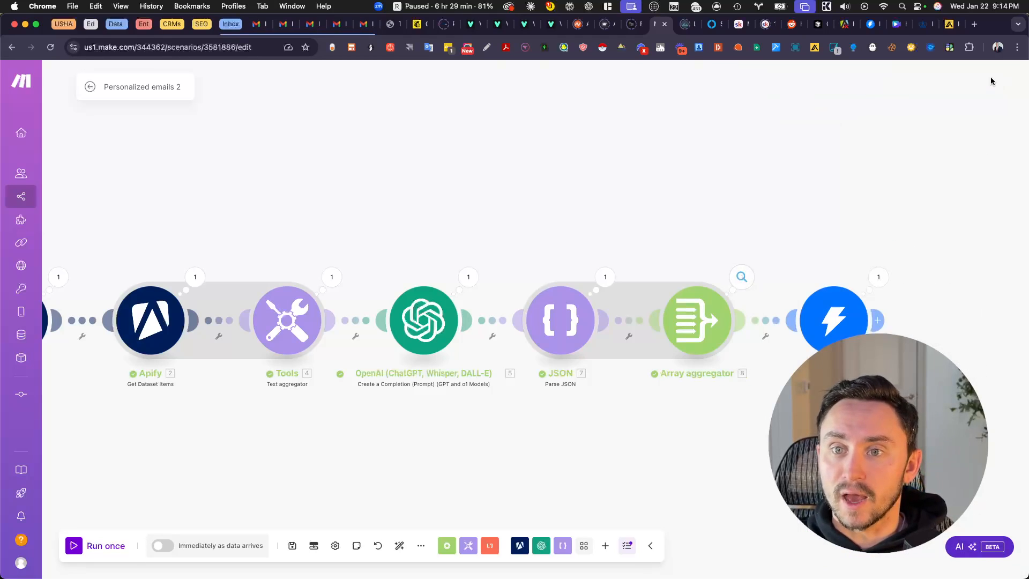
# Step: Switch to Instantly, reload the New york campaign, and check its Analytics and Leads pages for the uploaded leads
pyautogui.click(870, 24)
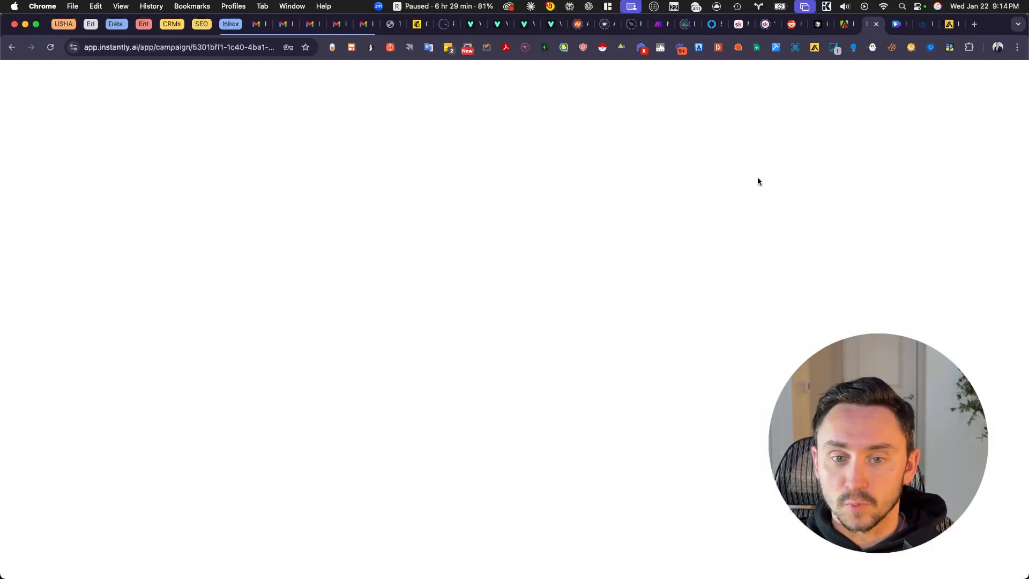
pyautogui.click(50, 47)
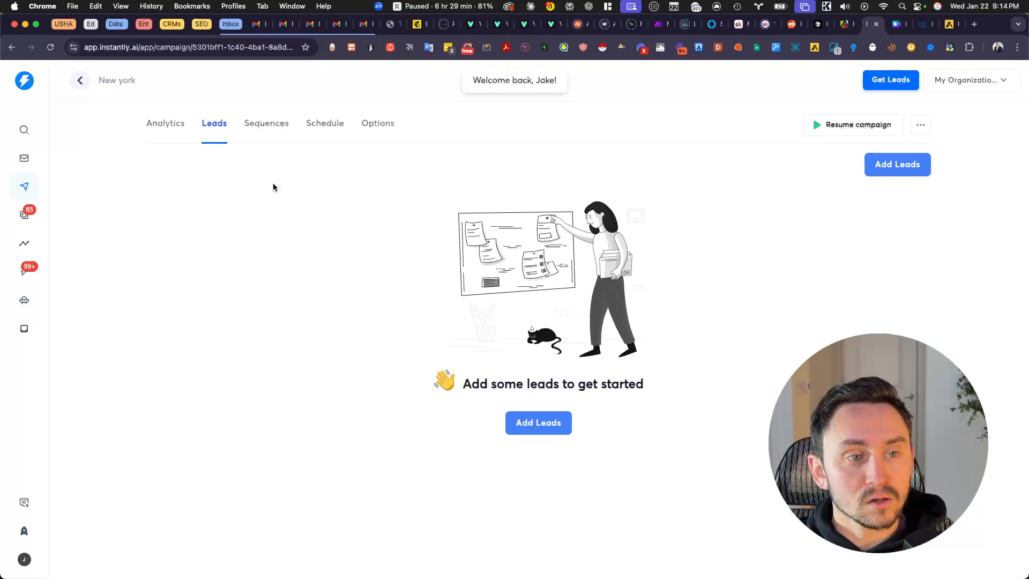
pyautogui.click(161, 125)
pyautogui.click(210, 125)
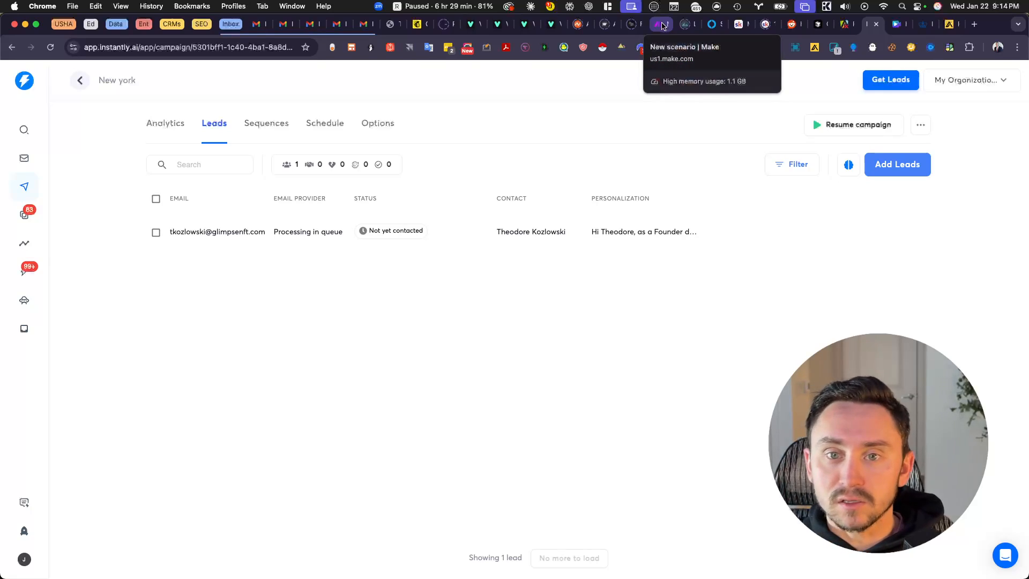
# Step: Switch back to Make and examine the Leads array in the Instantly module's input bundle
pyautogui.click(663, 25)
pyautogui.click(877, 278)
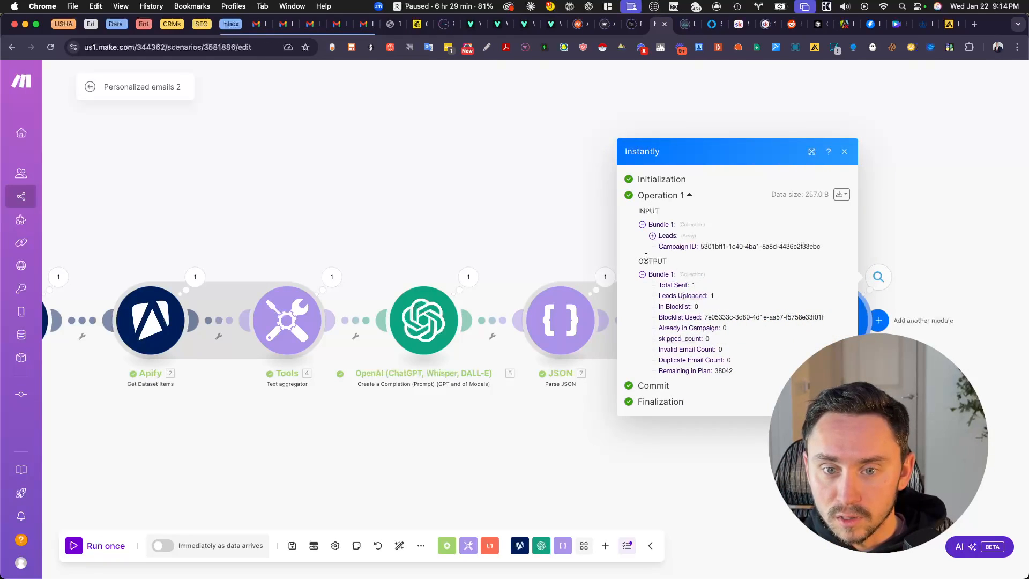
pyautogui.click(667, 236)
pyautogui.click(669, 241)
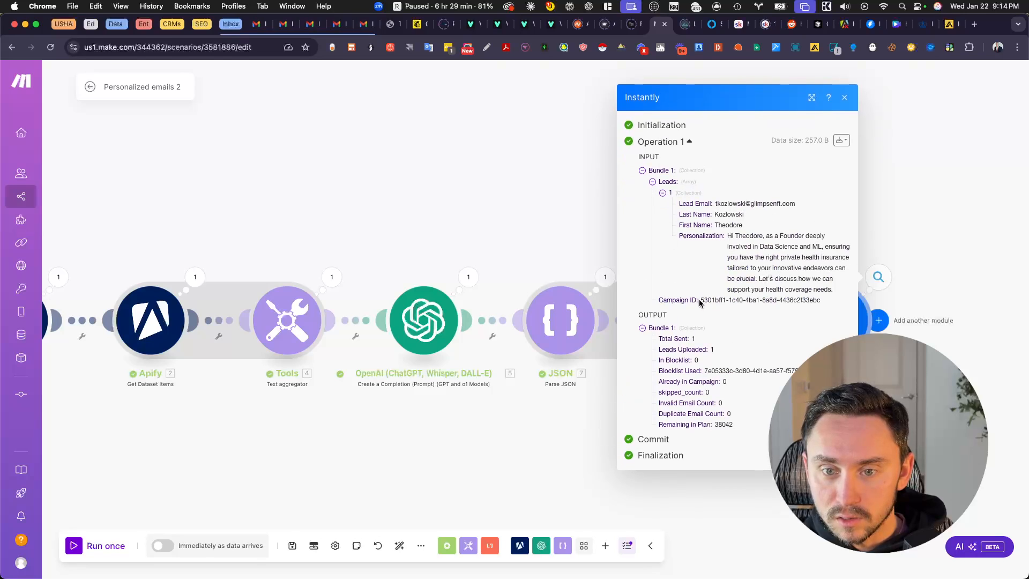
pyautogui.click(846, 99)
# Step: Review the Instantly module's lead field mappings and the fields inside the Array aggregator's array
pyautogui.click(832, 318)
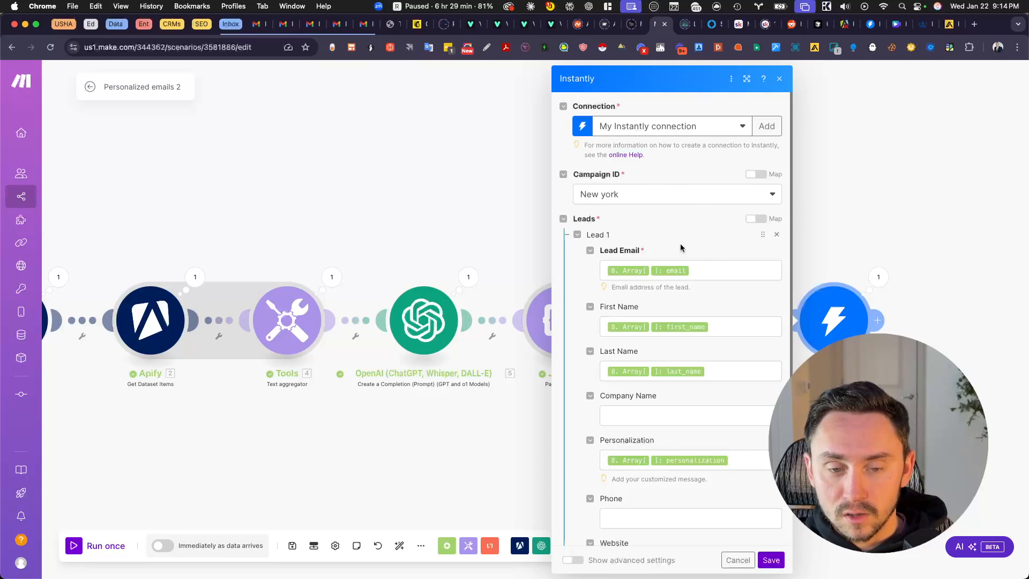
pyautogui.click(712, 270)
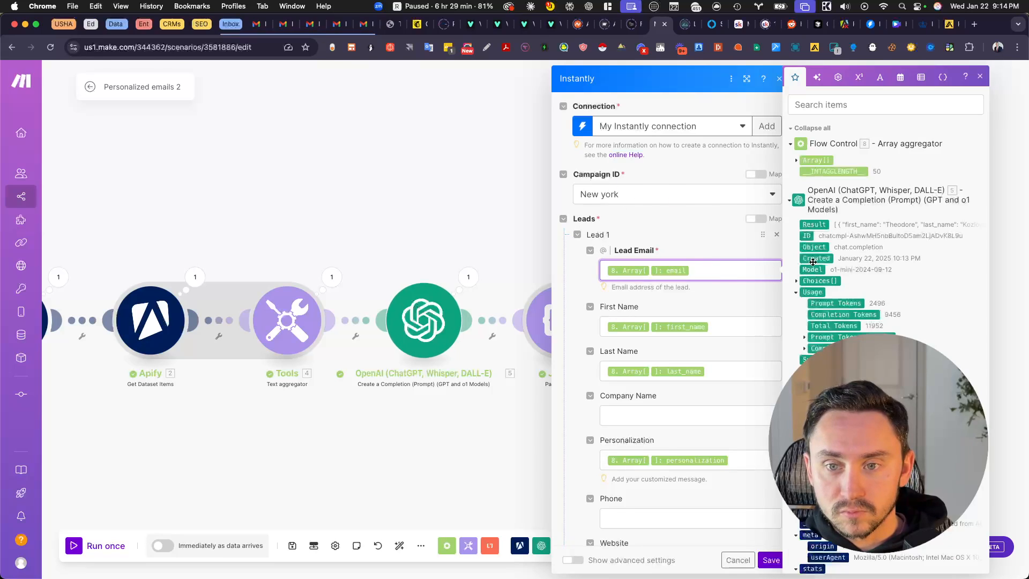
pyautogui.click(795, 159)
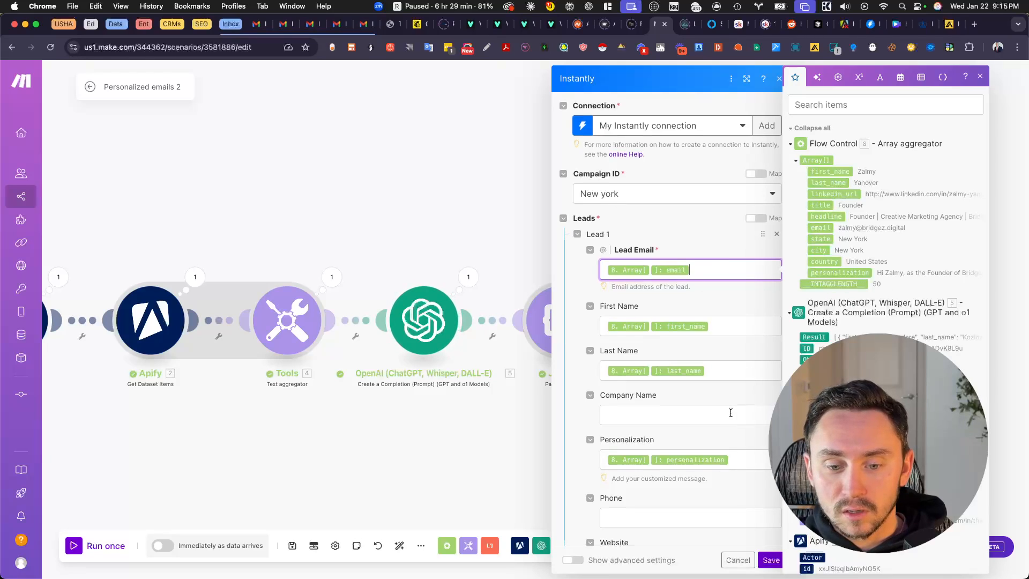
pyautogui.scroll(-3, 665, 487)
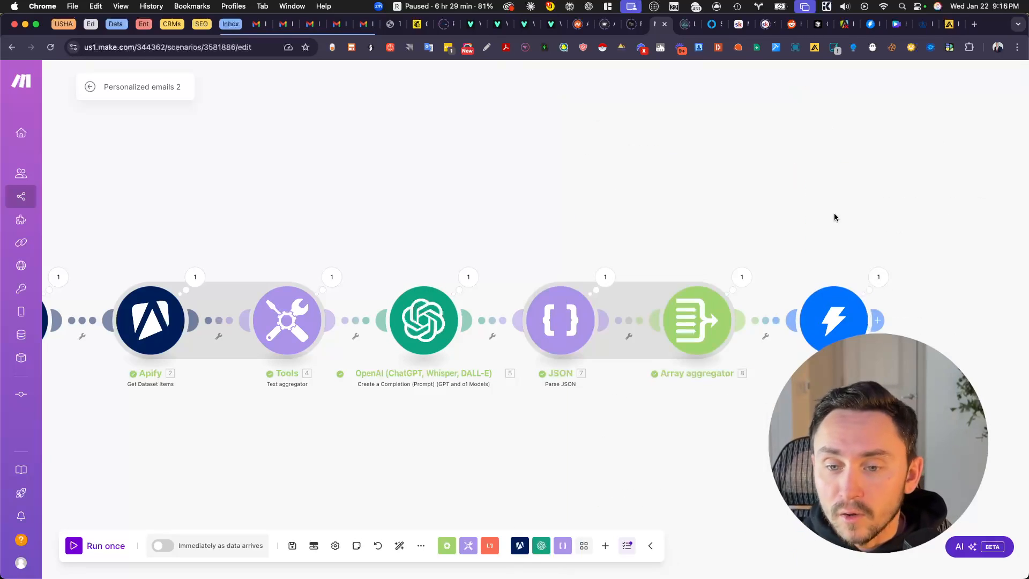
# Step: Switch the Instantly module's Leads field to mapping, replace its contents with the Array aggregator's Array[], save, and run the scenario once
pyautogui.click(842, 296)
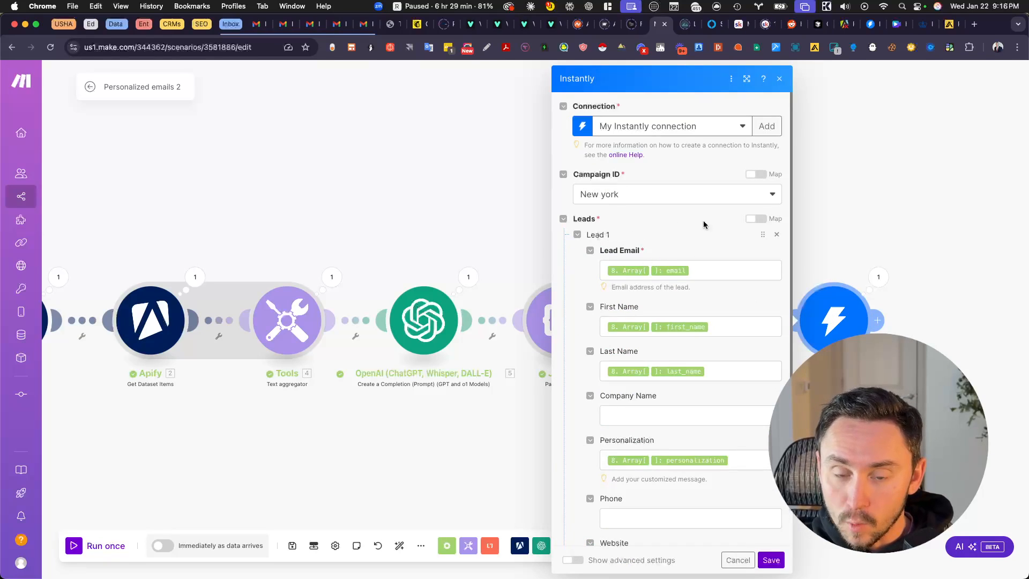
pyautogui.click(755, 218)
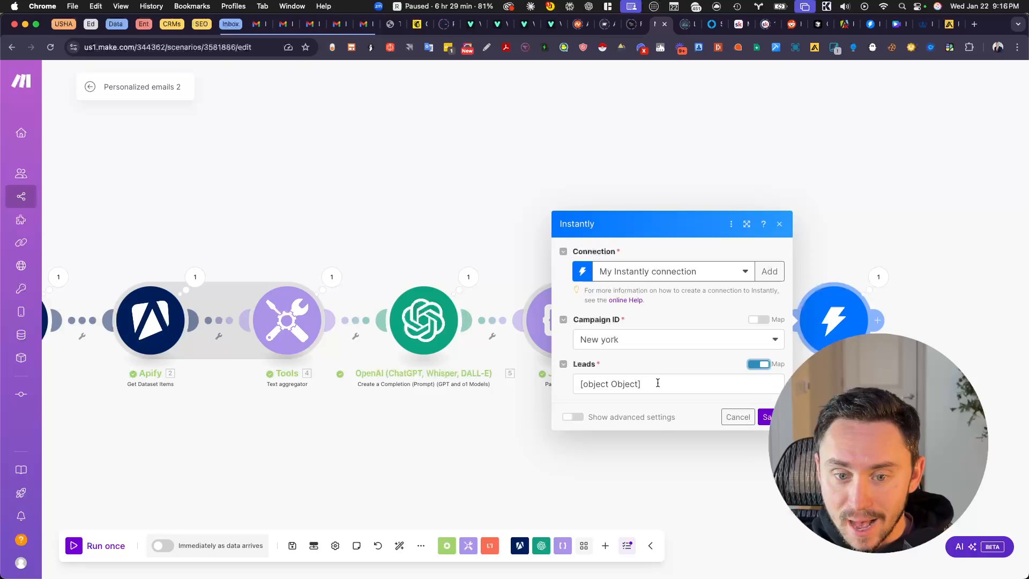
pyautogui.click(640, 384)
pyautogui.press('BackSpace')
pyautogui.press('BackSpace')
pyautogui.press('BackSpace')
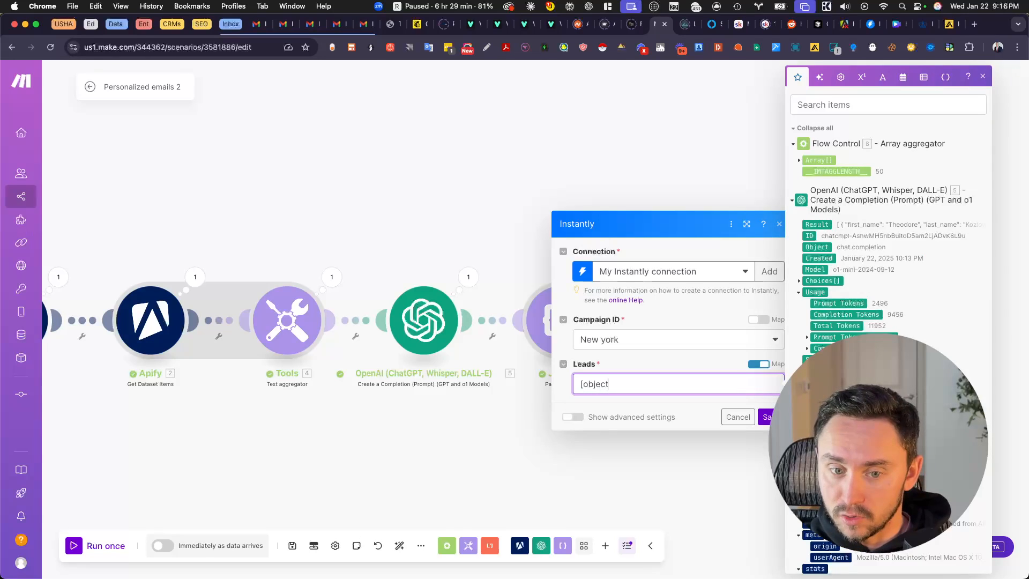
pyautogui.press('BackSpace')
pyautogui.press('BackSpace')
pyautogui.press('BackSpace')
pyautogui.press('BackSpace')
pyautogui.press('BackSpace')
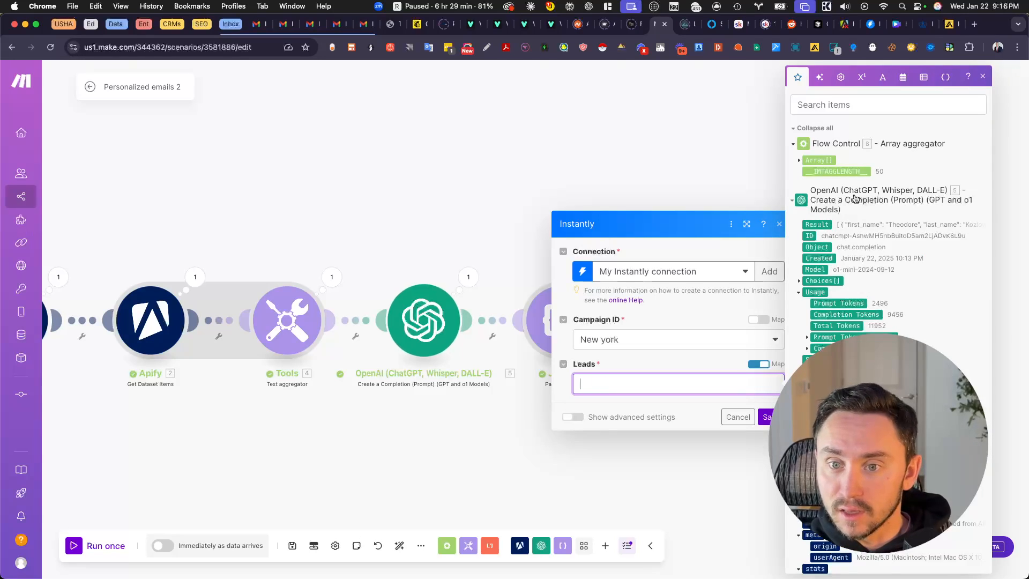
pyautogui.click(817, 161)
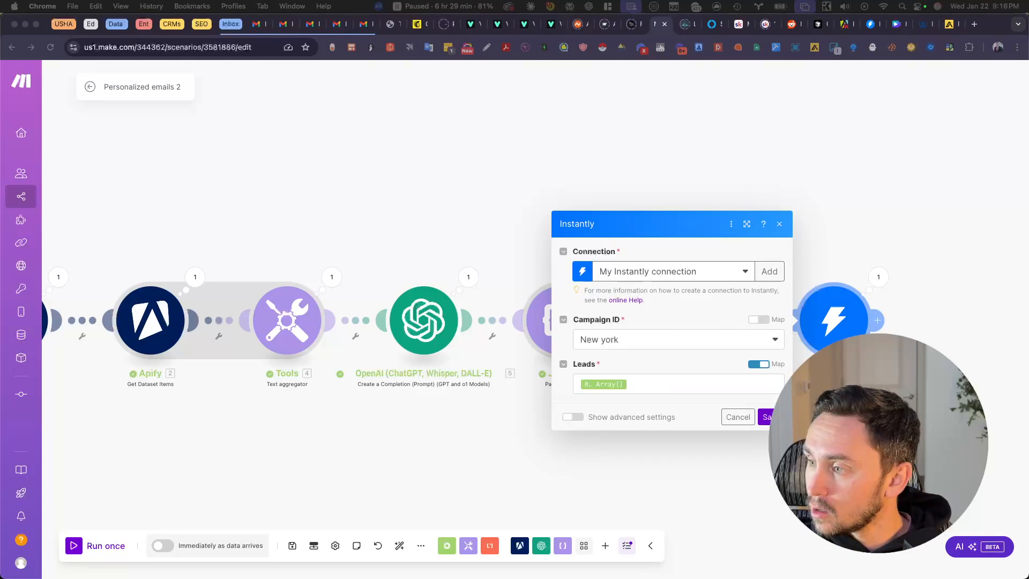
pyautogui.click(768, 419)
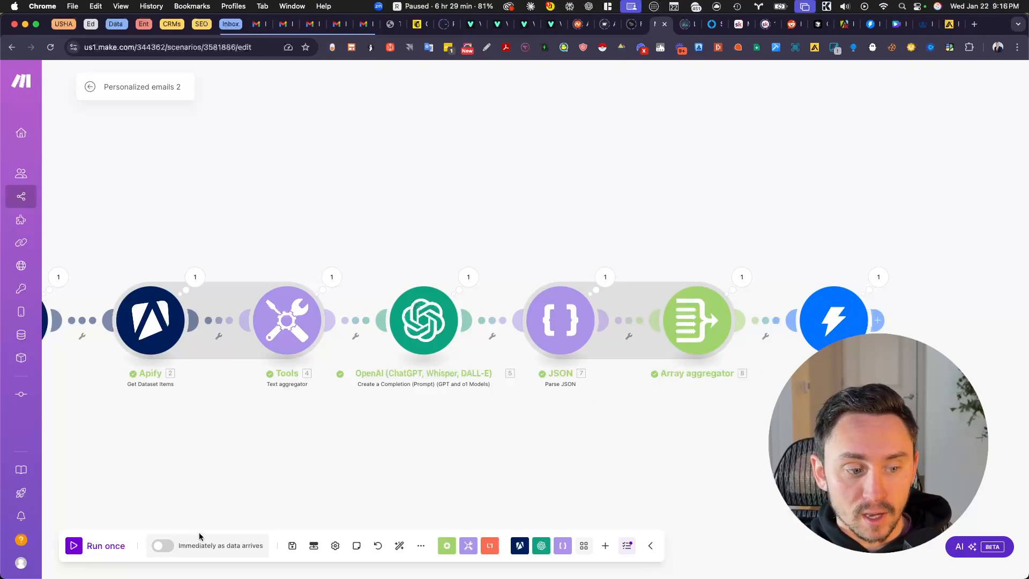
pyautogui.click(102, 547)
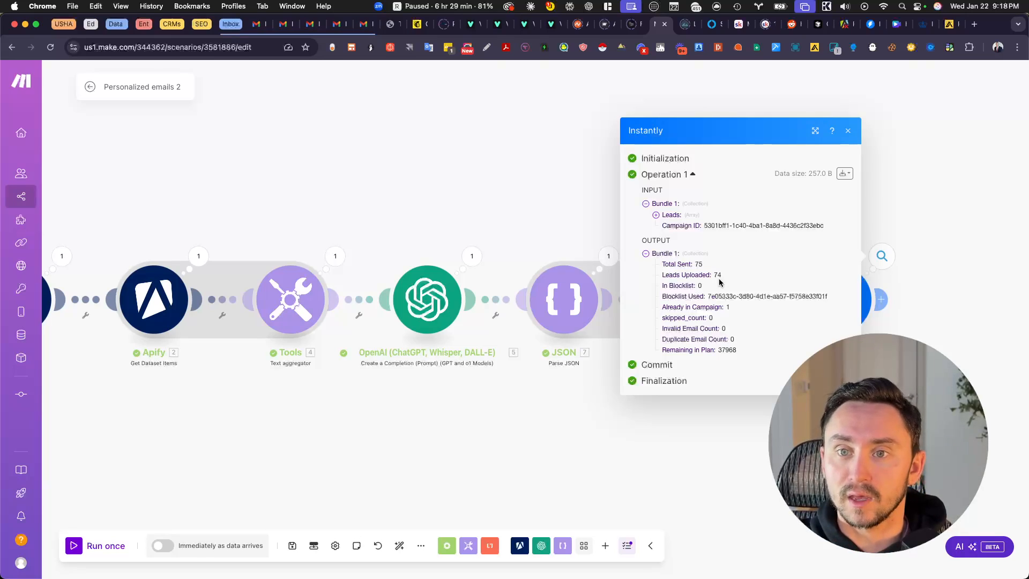
# Step: Switch to Instantly, reload the New york campaign's Leads page until it refreshes, and look through the uploaded leads
pyautogui.click(871, 24)
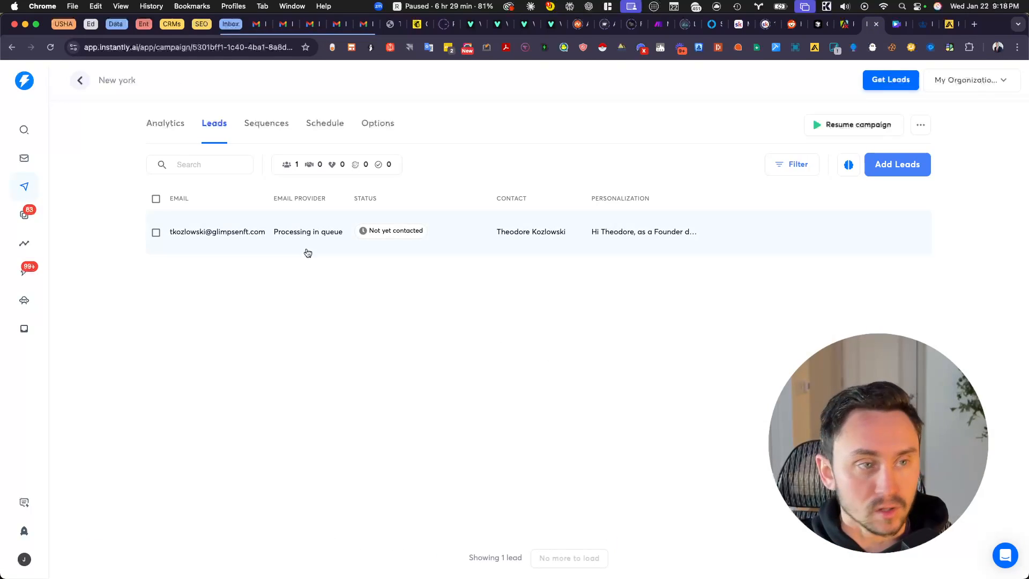
pyautogui.click(50, 47)
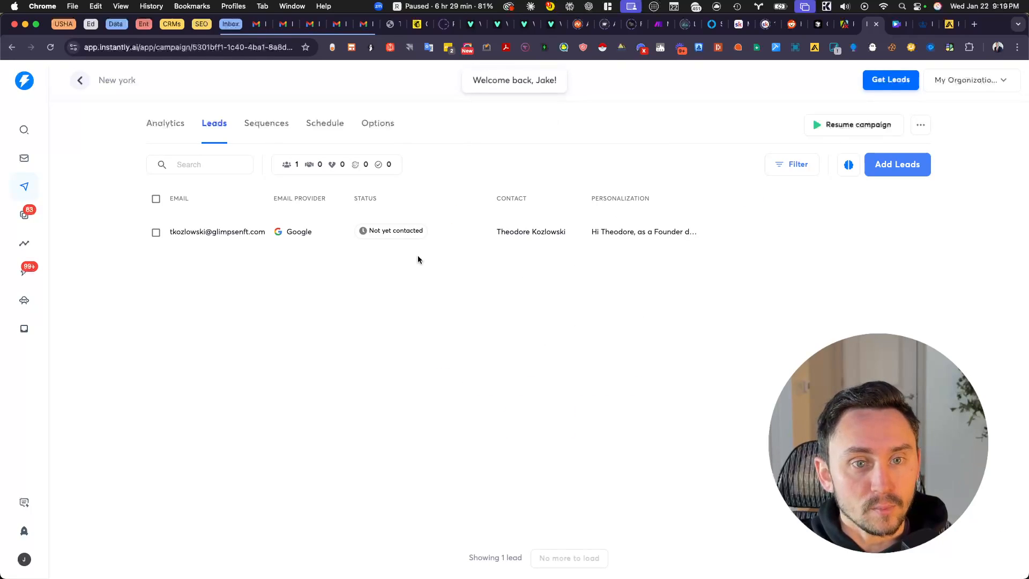
pyautogui.click(50, 48)
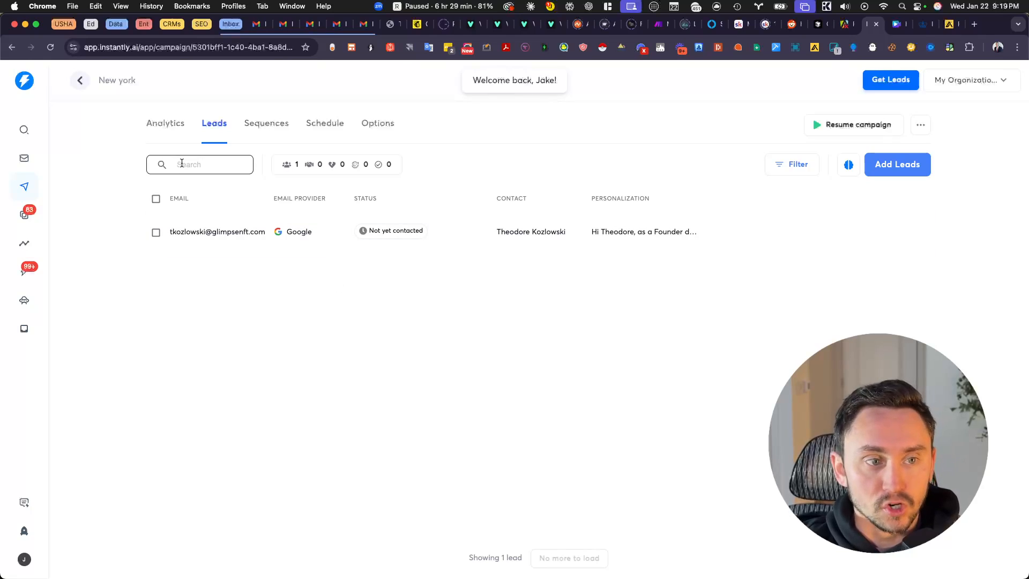
pyautogui.click(50, 47)
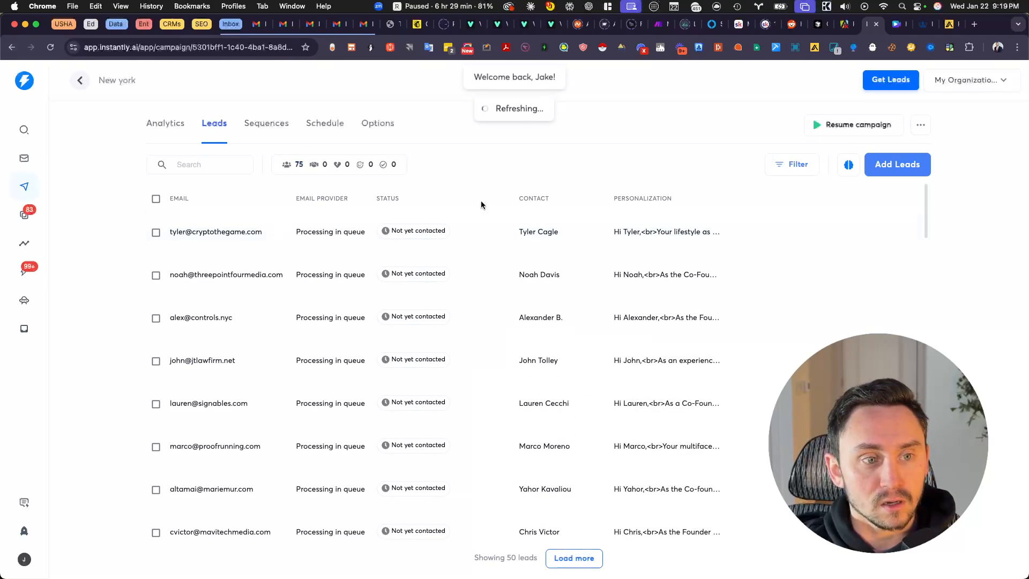
pyautogui.scroll(-1, 774, 318)
pyautogui.scroll(-7, 774, 318)
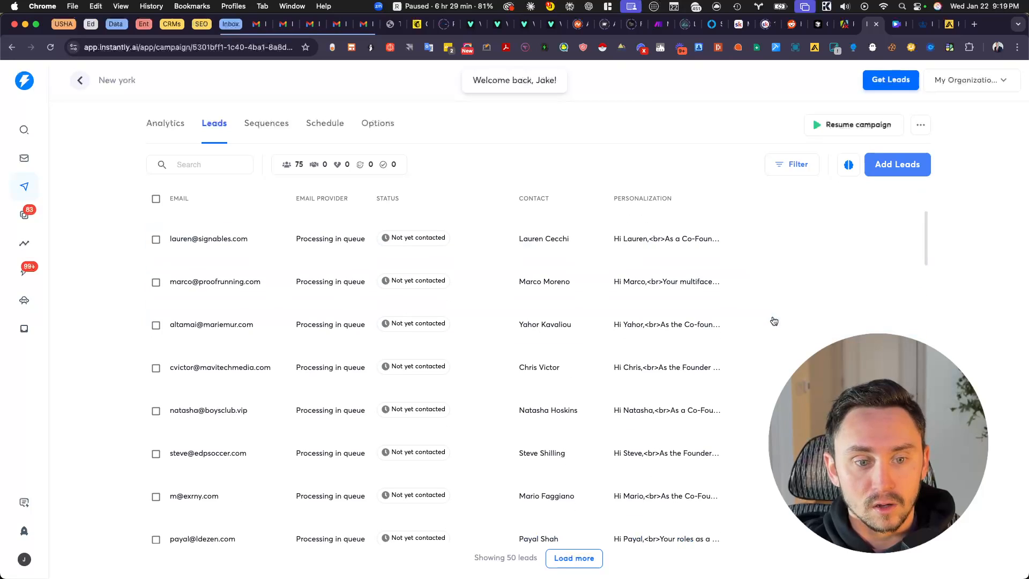
pyautogui.scroll(8, 761, 342)
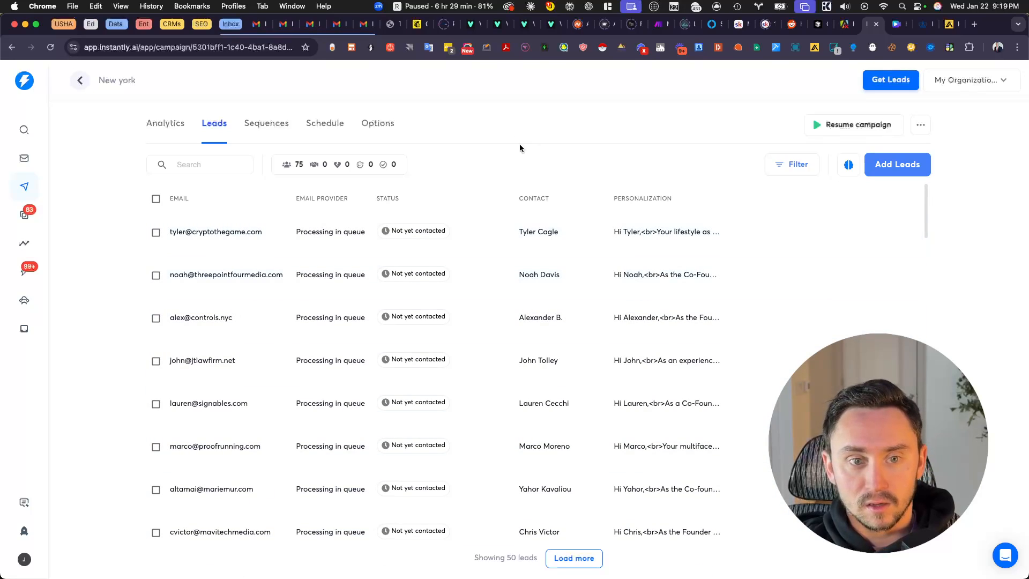
# Step: Set the subject of Step 1 in the New york campaign's sequence to "Quick question"
pyautogui.click(263, 129)
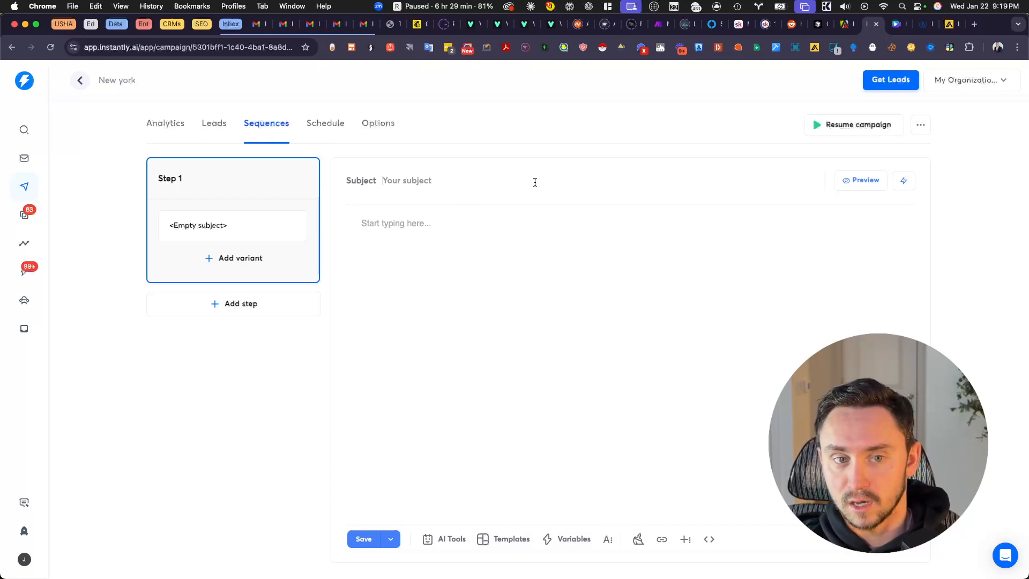
pyautogui.click(543, 185)
pyautogui.write('Quick question')
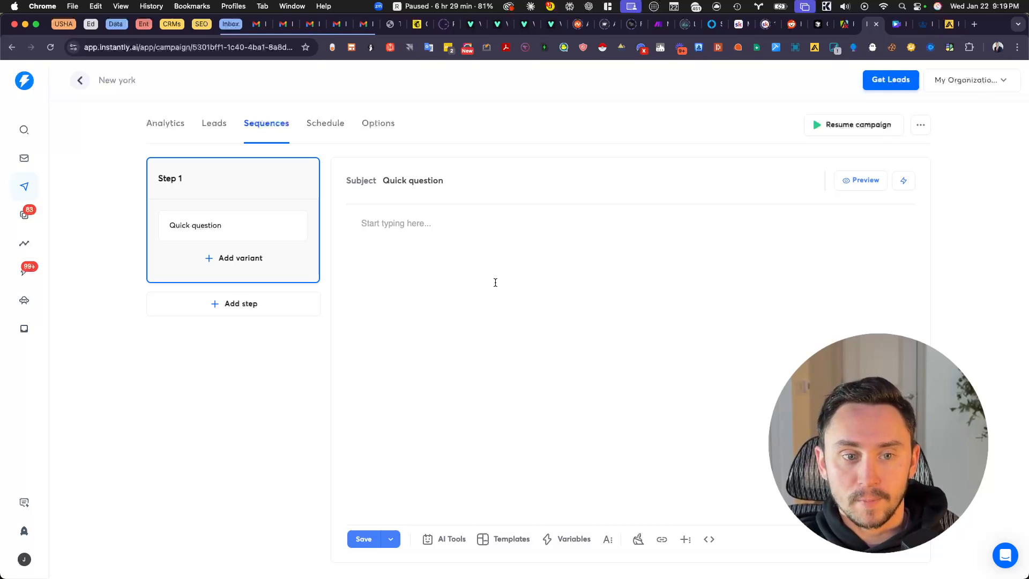
pyautogui.click(400, 247)
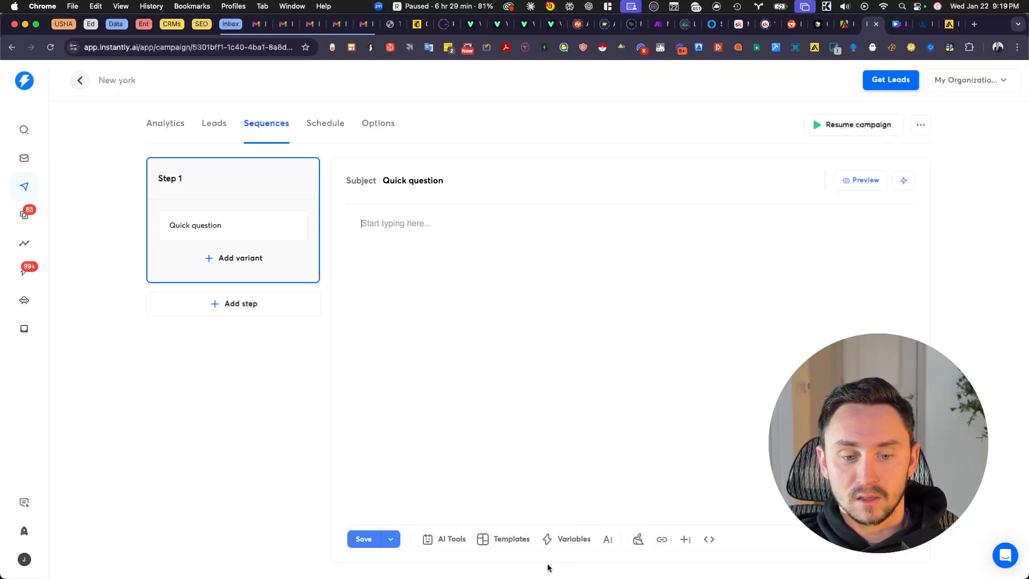
pyautogui.click(903, 181)
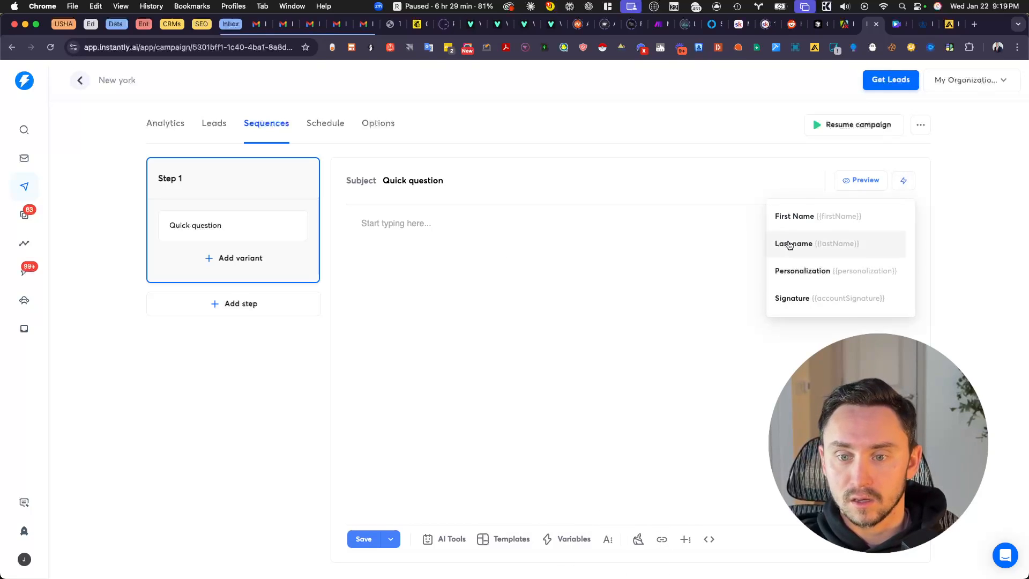
pyautogui.click(790, 273)
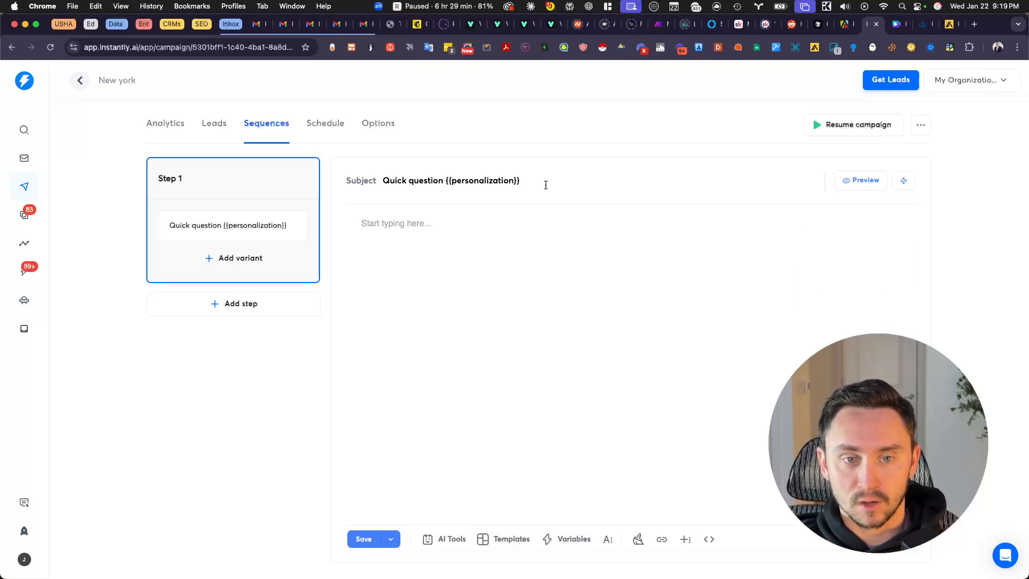
pyautogui.press('BackSpace')
pyautogui.press('BackSpace')
pyautogui.press('BackSpace')
pyautogui.press('BackSpace')
pyautogui.press('BackSpace')
pyautogui.press('BackSpace')
pyautogui.press('BackSpace')
pyautogui.press('BackSpace')
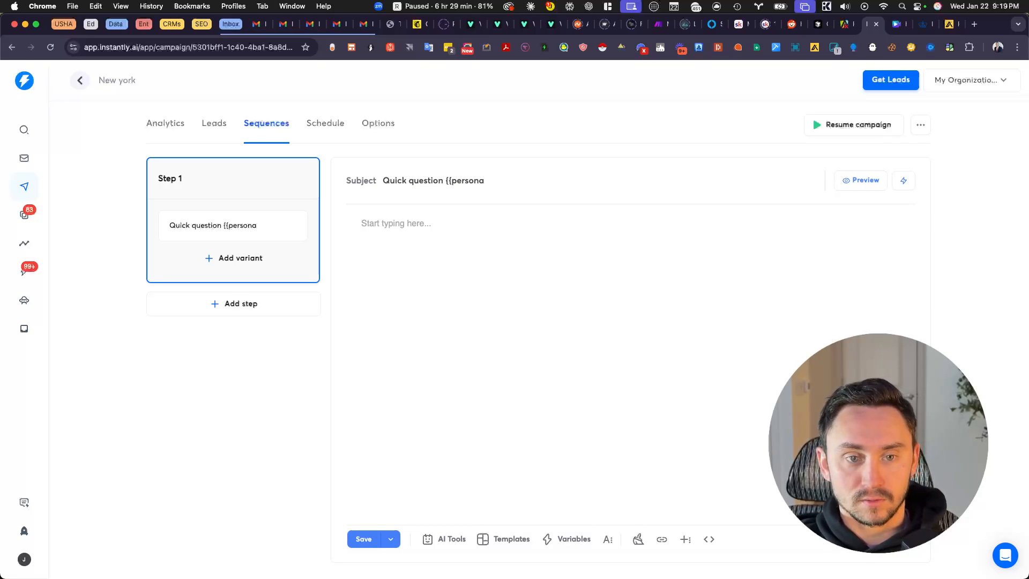
pyautogui.press('BackSpace')
pyautogui.press('BackSpace')
pyautogui.press('BackSpace')
pyautogui.press('BackSpace')
pyautogui.press('BackSpace')
pyautogui.press('BackSpace')
pyautogui.press('BackSpace')
# Step: Insert the {{personalization}} variable as the body of the Step 1 email
pyautogui.click(480, 229)
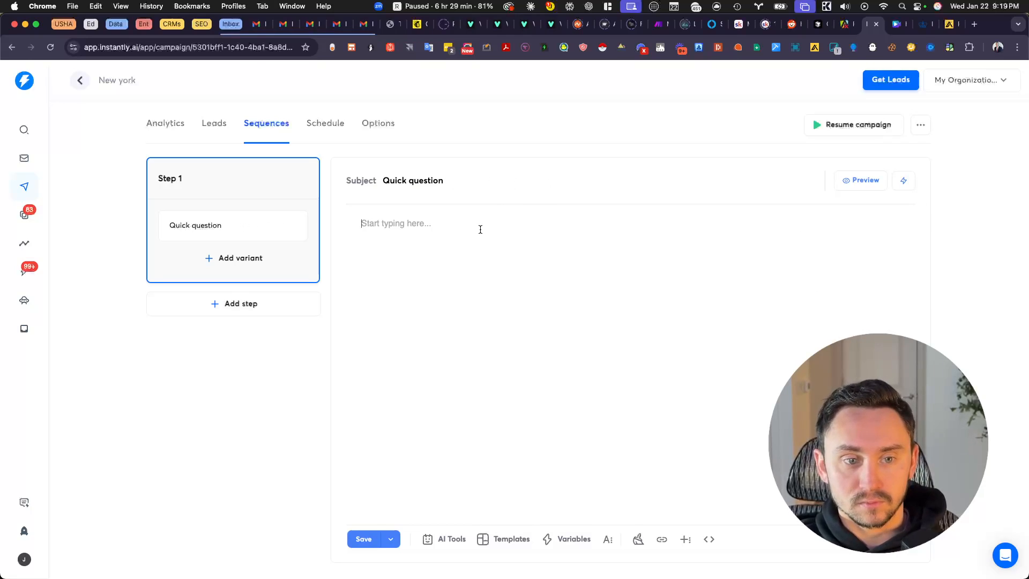
pyautogui.click(906, 181)
pyautogui.click(558, 260)
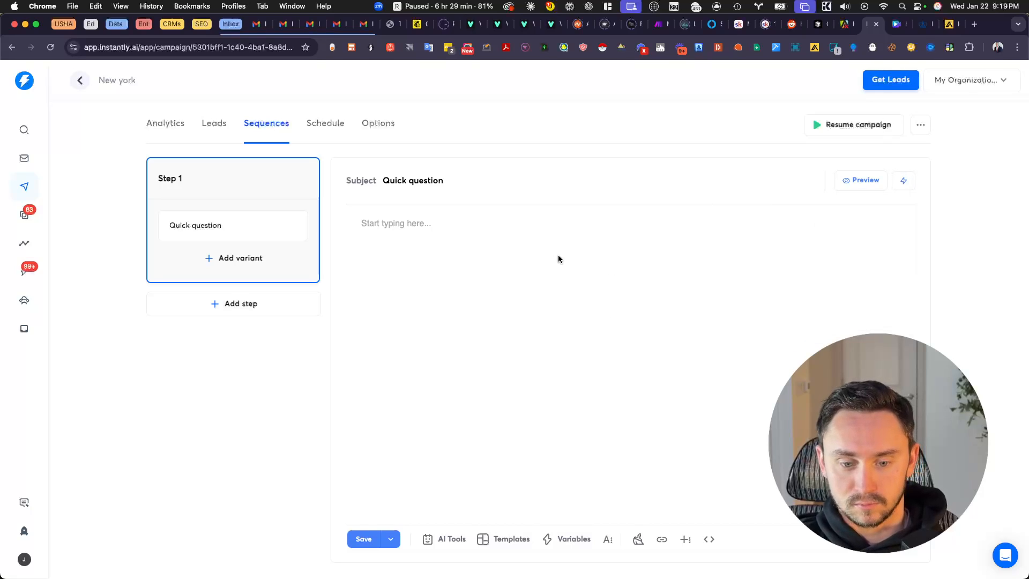
pyautogui.click(571, 539)
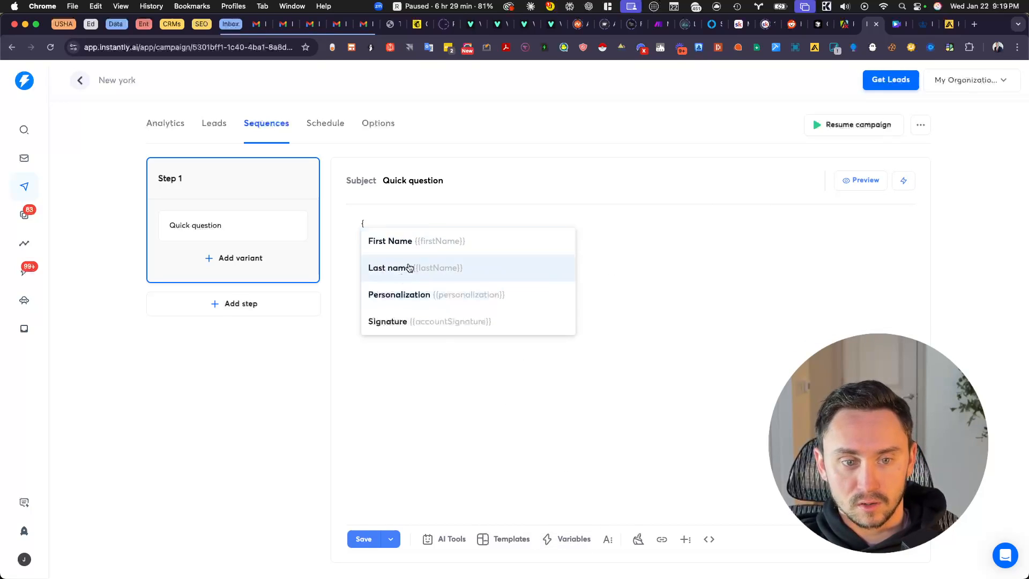
pyautogui.click(416, 299)
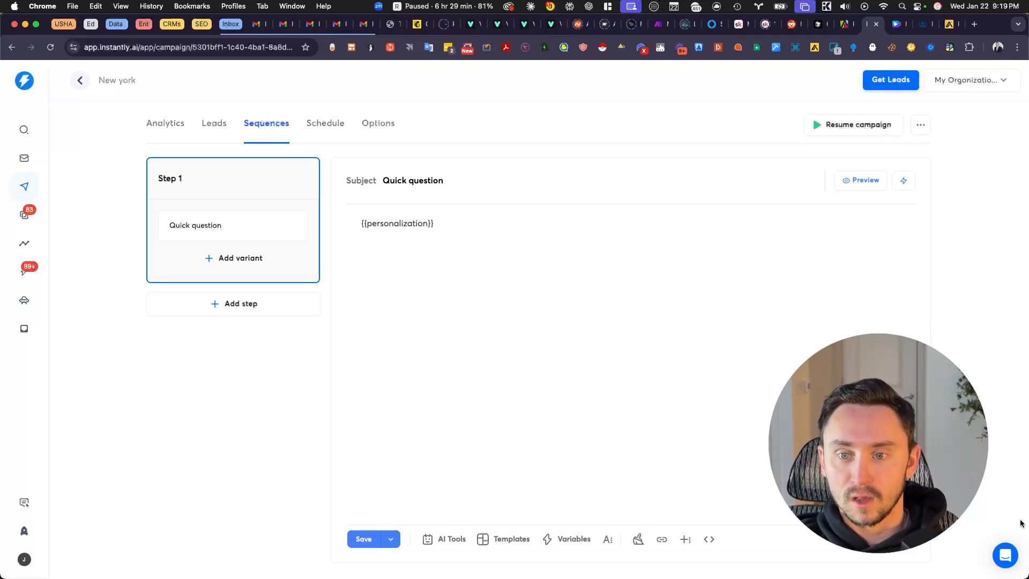
# Step: Preview the Step 1 email and examine how the personalization text is rendered in the message body
pyautogui.click(863, 185)
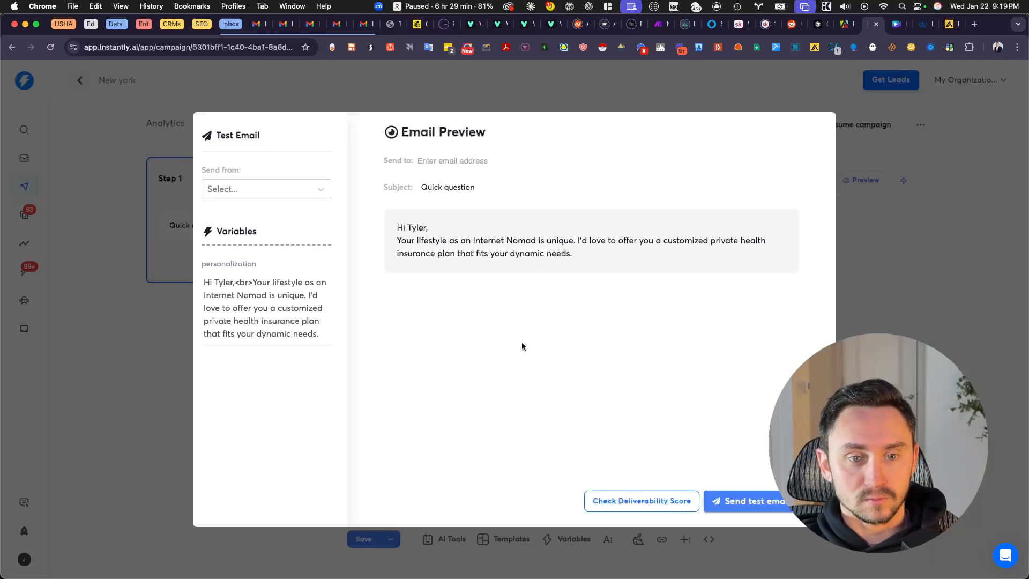
pyautogui.press('Escape')
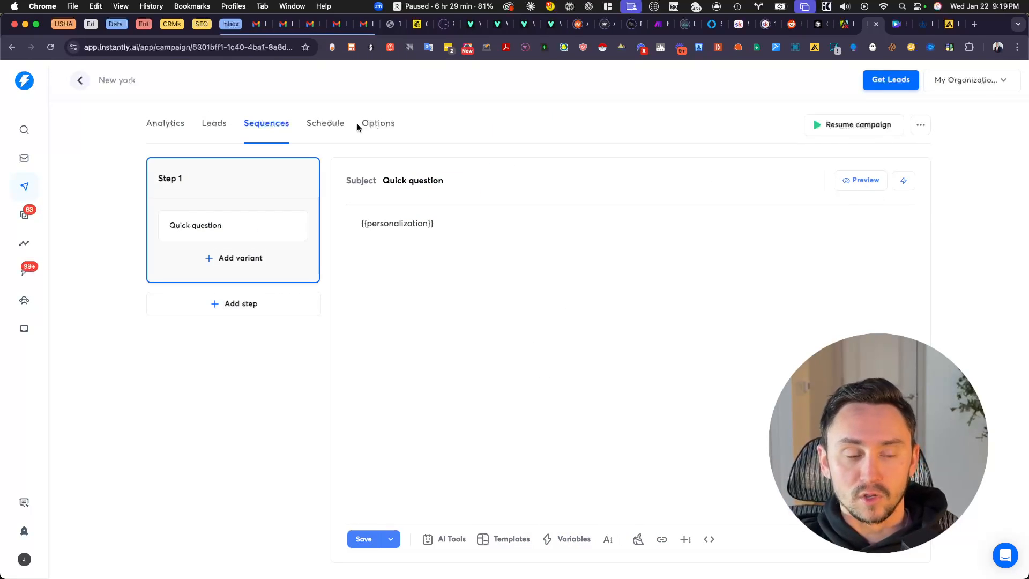
pyautogui.click(857, 181)
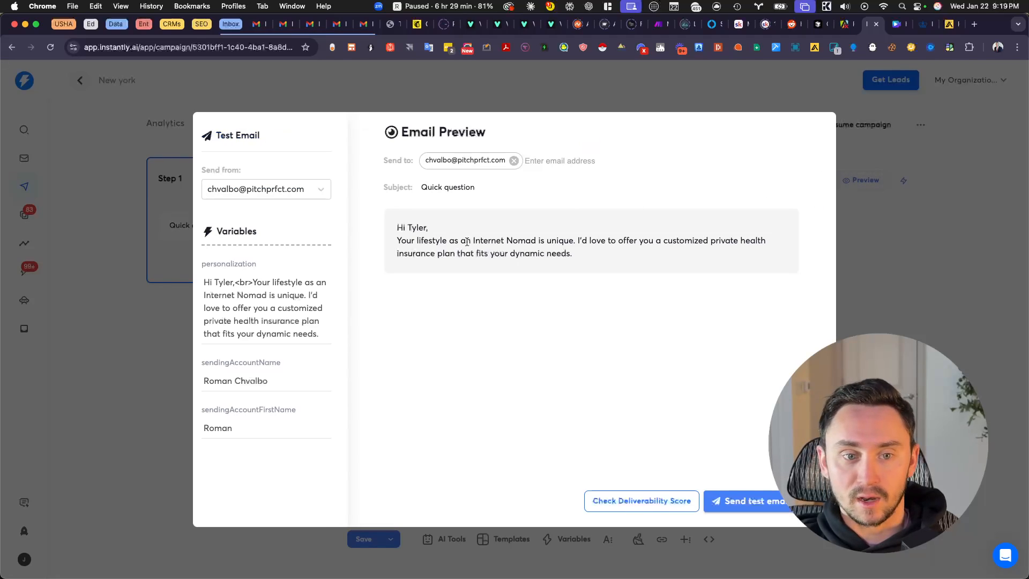
pyautogui.moveTo(427, 227); pyautogui.dragTo(725, 240)
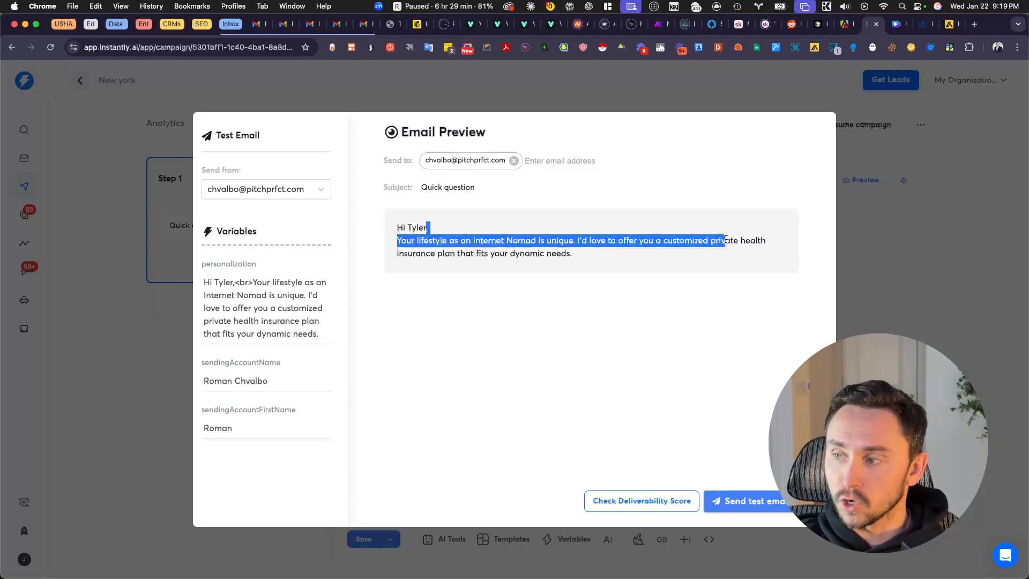
pyautogui.click(459, 248)
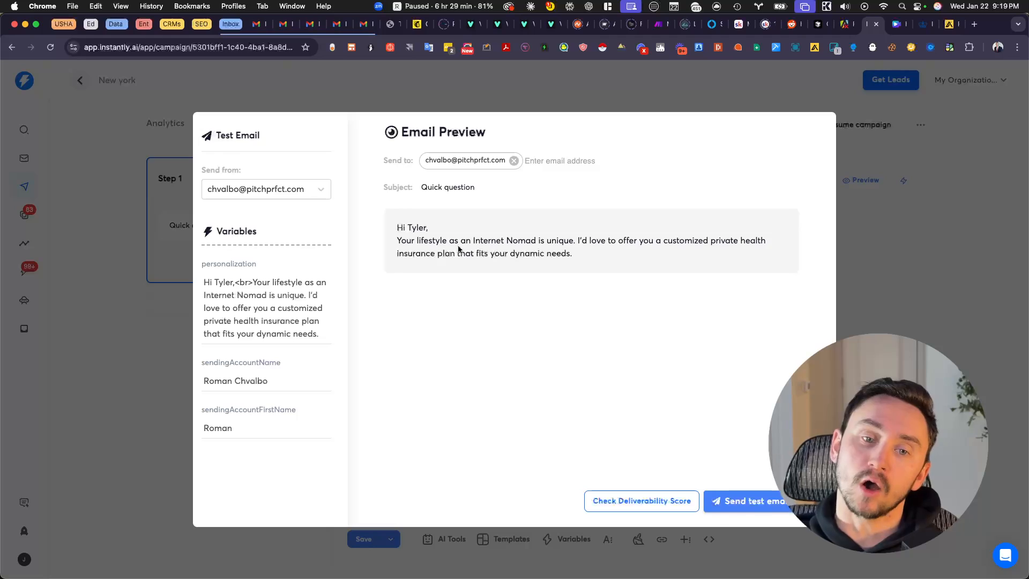